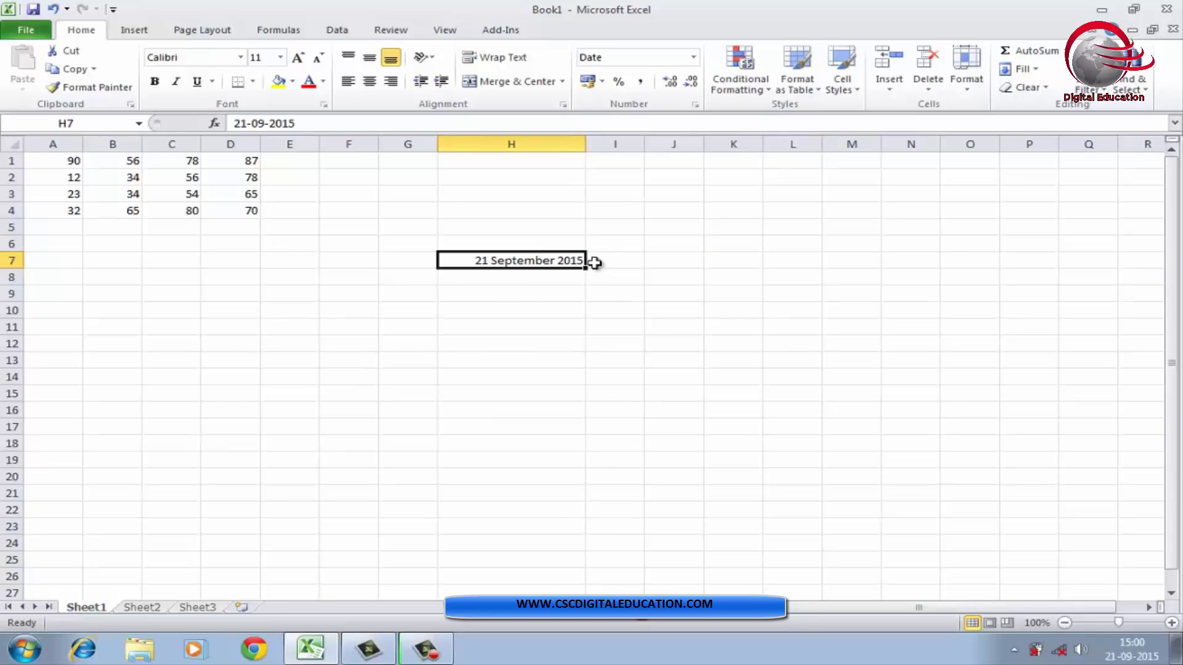
# - Try the Percentage number format on A1:D4 and set the range back to General
pyautogui.click(694, 60)
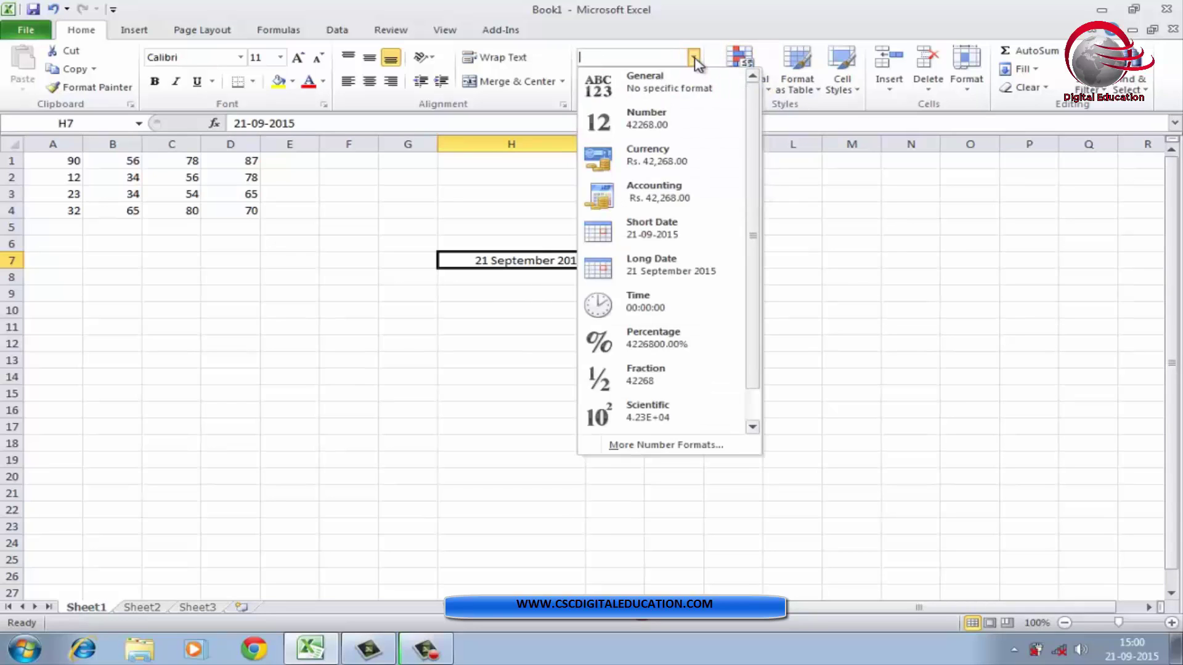
pyautogui.click(196, 254)
pyautogui.moveTo(68, 162); pyautogui.dragTo(221, 204)
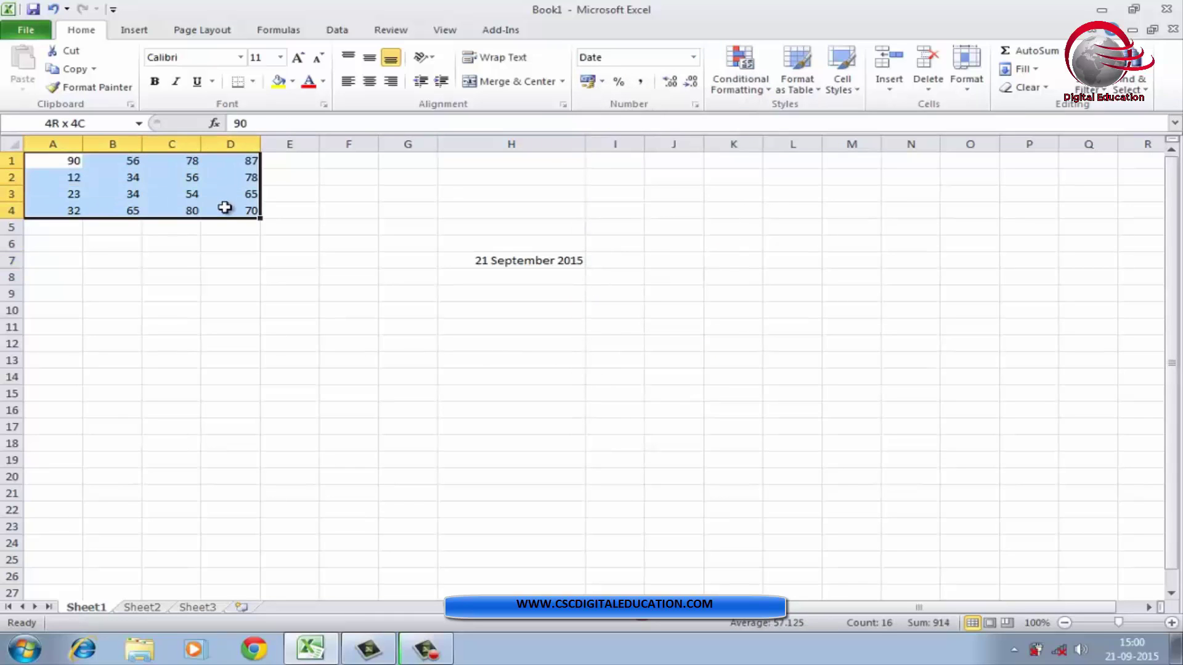
pyautogui.click(694, 59)
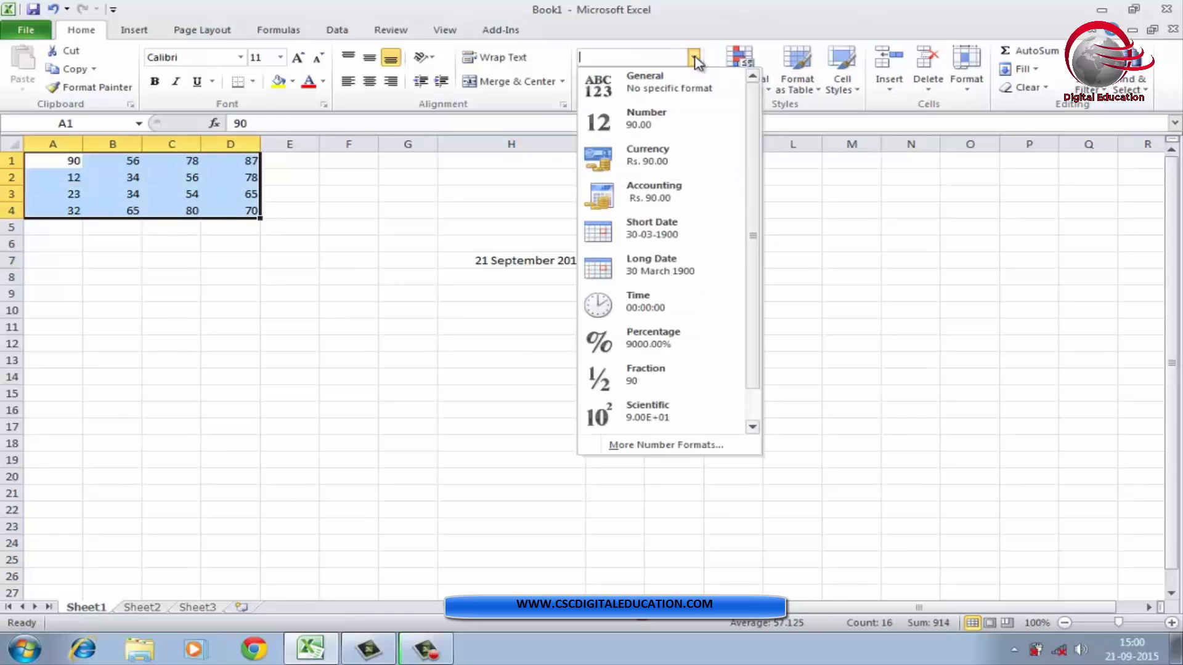
pyautogui.click(671, 341)
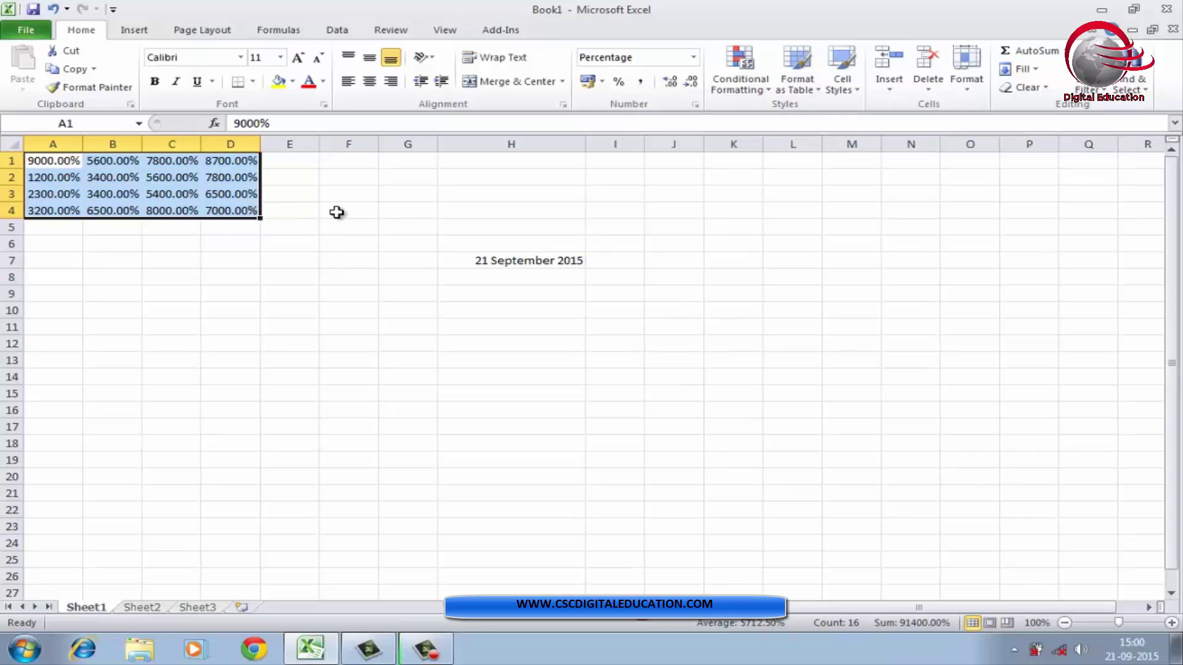
pyautogui.click(693, 56)
pyautogui.click(668, 95)
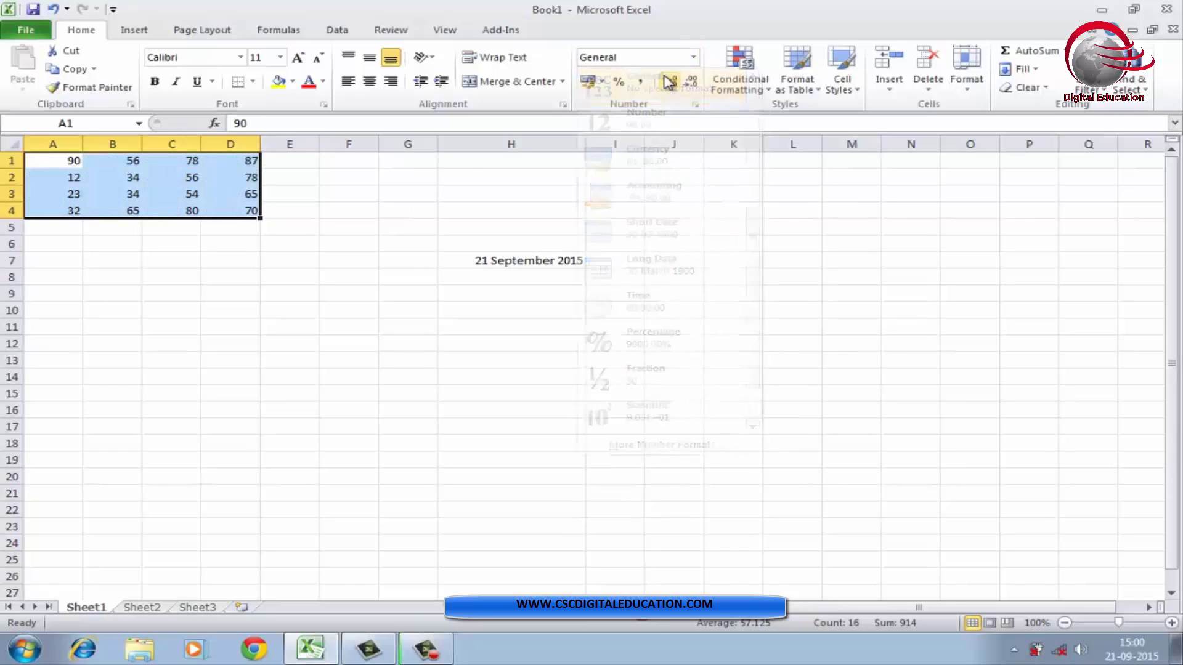
# - Delete the date in cell H7 and narrow column H
pyautogui.click(485, 266)
pyautogui.press('Delete')
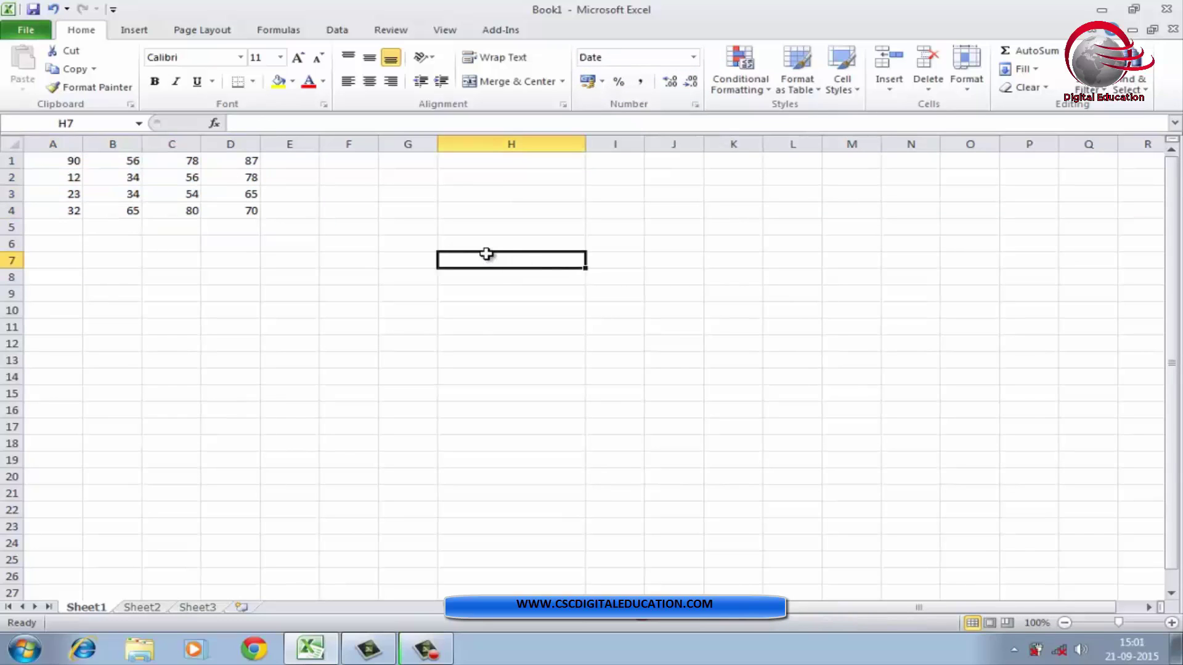
pyautogui.moveTo(581, 145); pyautogui.dragTo(509, 148)
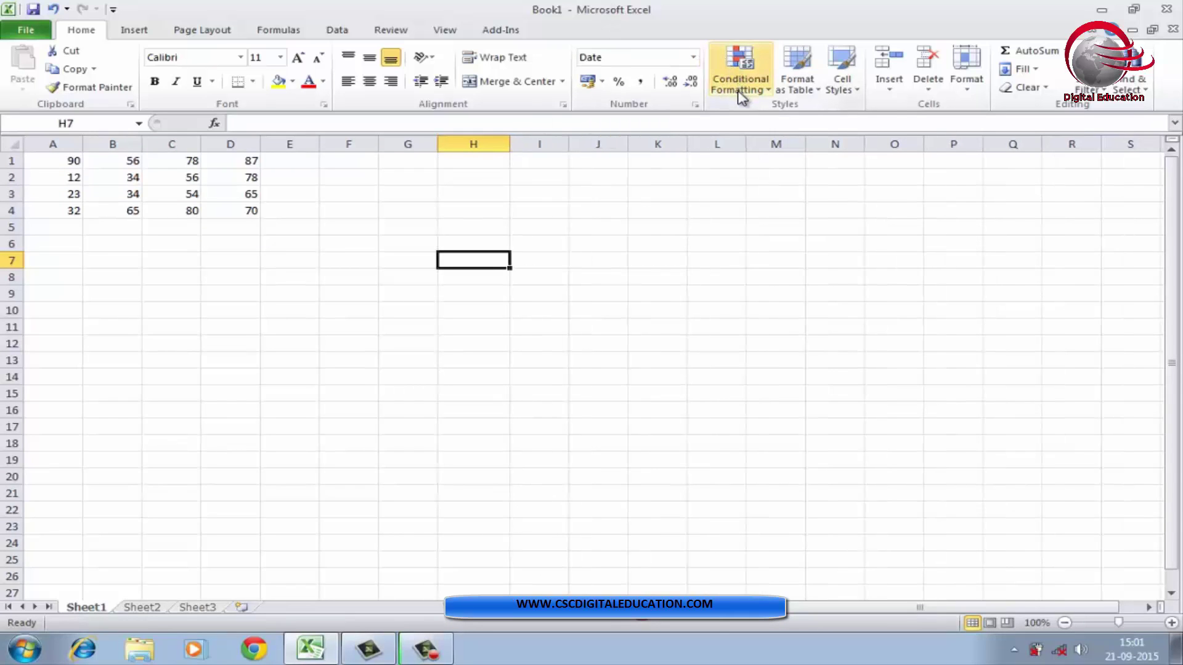
pyautogui.click(206, 266)
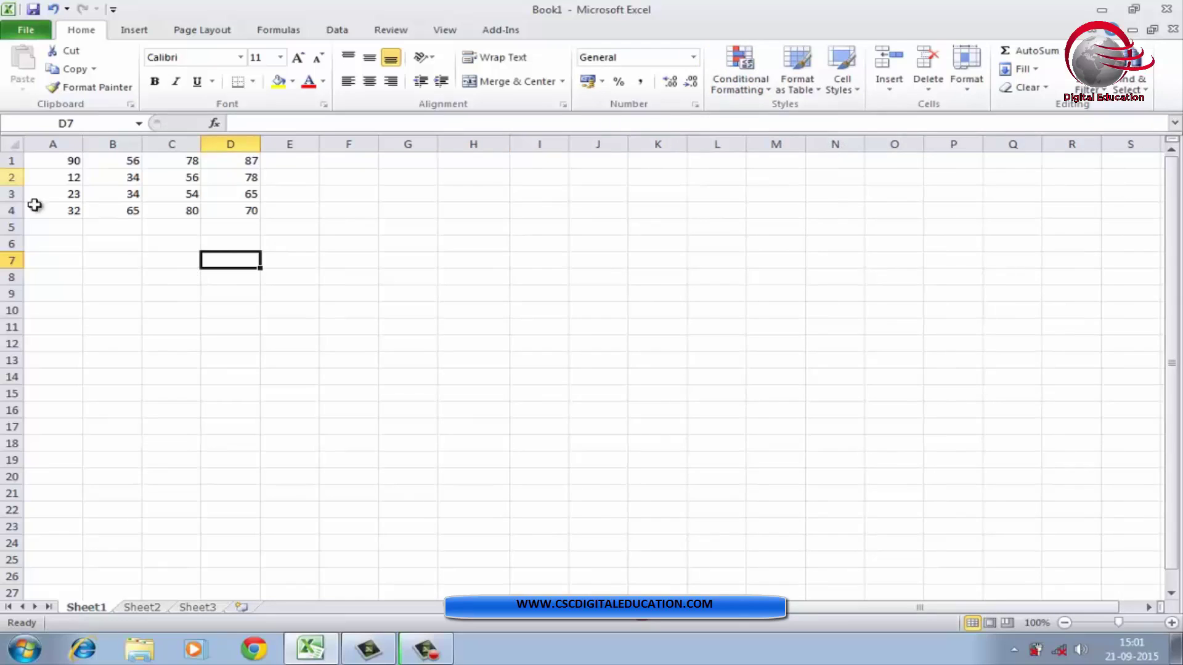
# - Highlight the cells in A1:D4 that are greater than 70 with Light Red Fill with Dark Red Text
pyautogui.moveTo(64, 161); pyautogui.dragTo(258, 211)
pyautogui.click(694, 57)
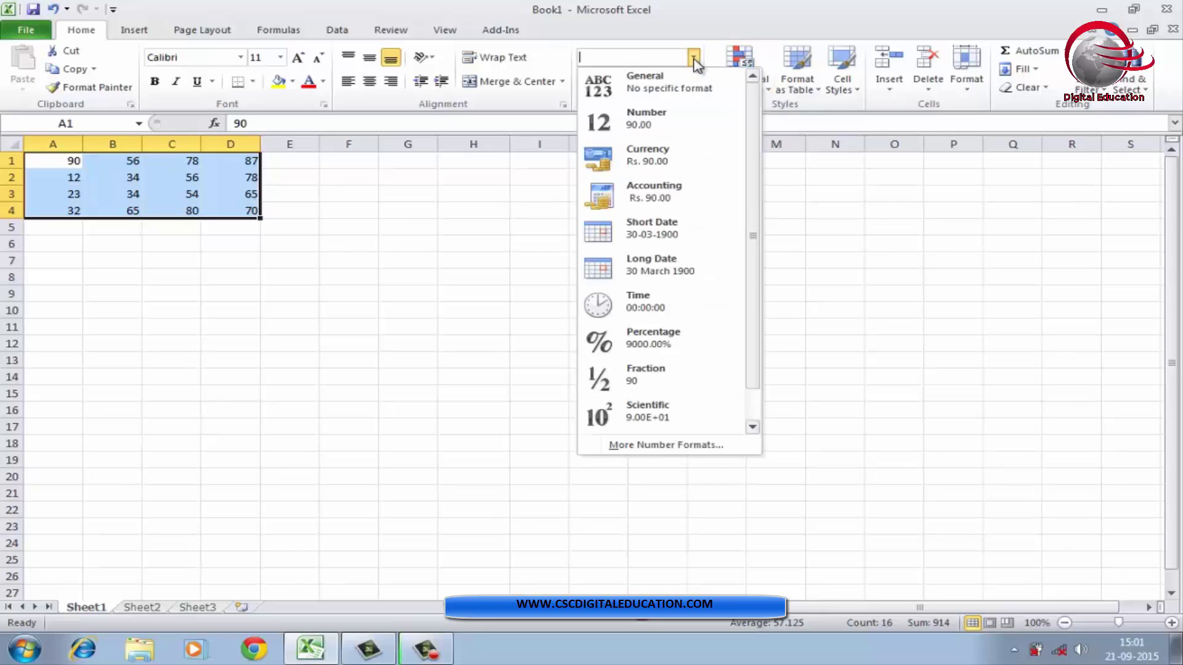
pyautogui.click(834, 247)
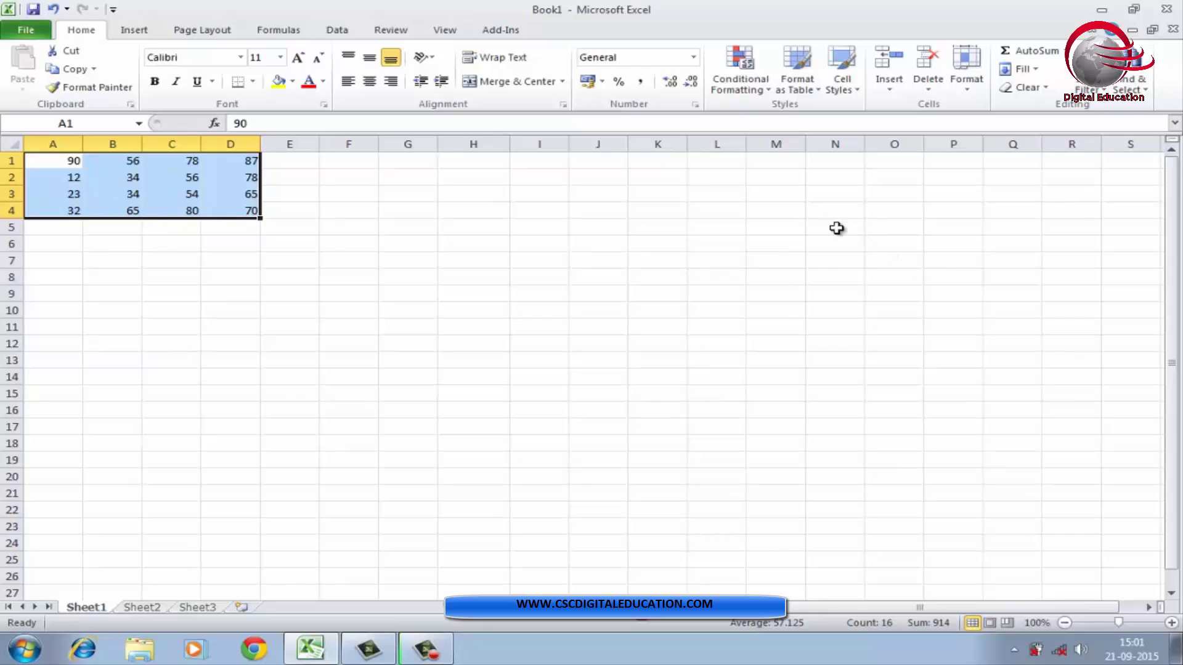
pyautogui.click(743, 94)
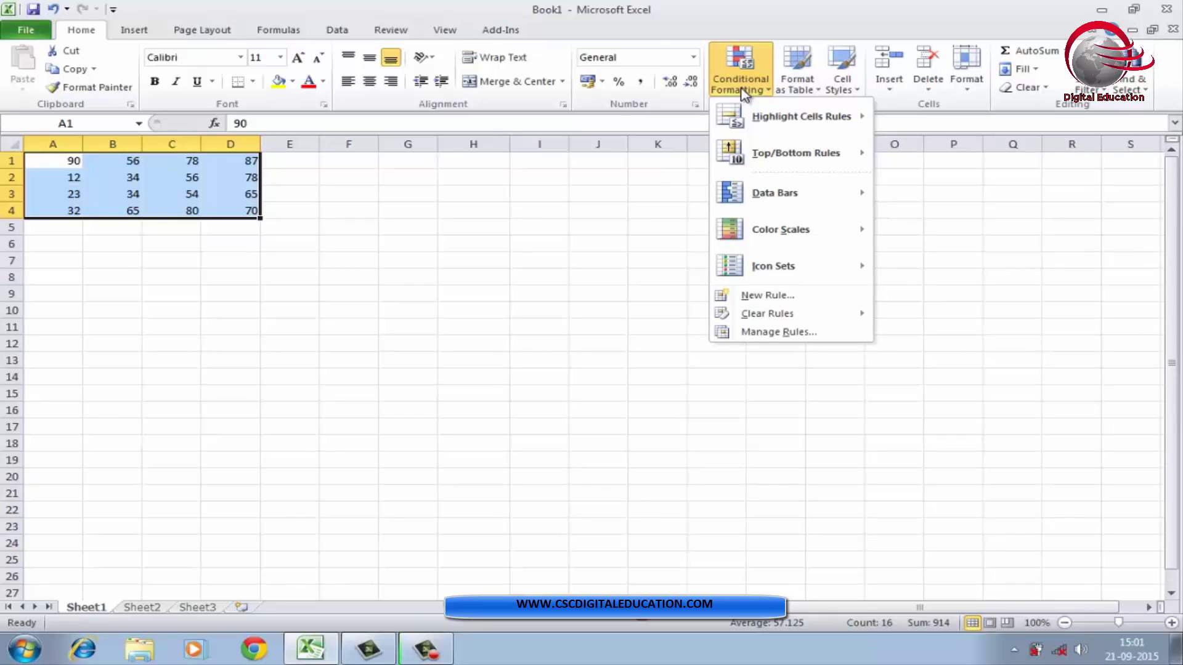
pyautogui.moveTo(830, 116)
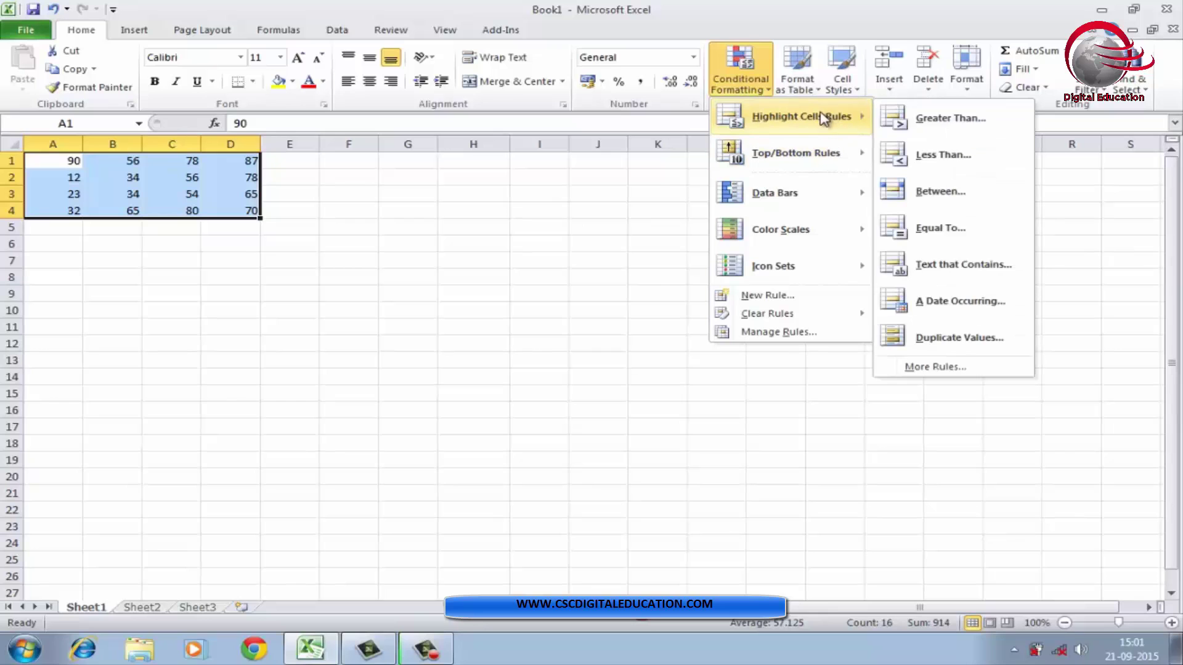
pyautogui.click(931, 121)
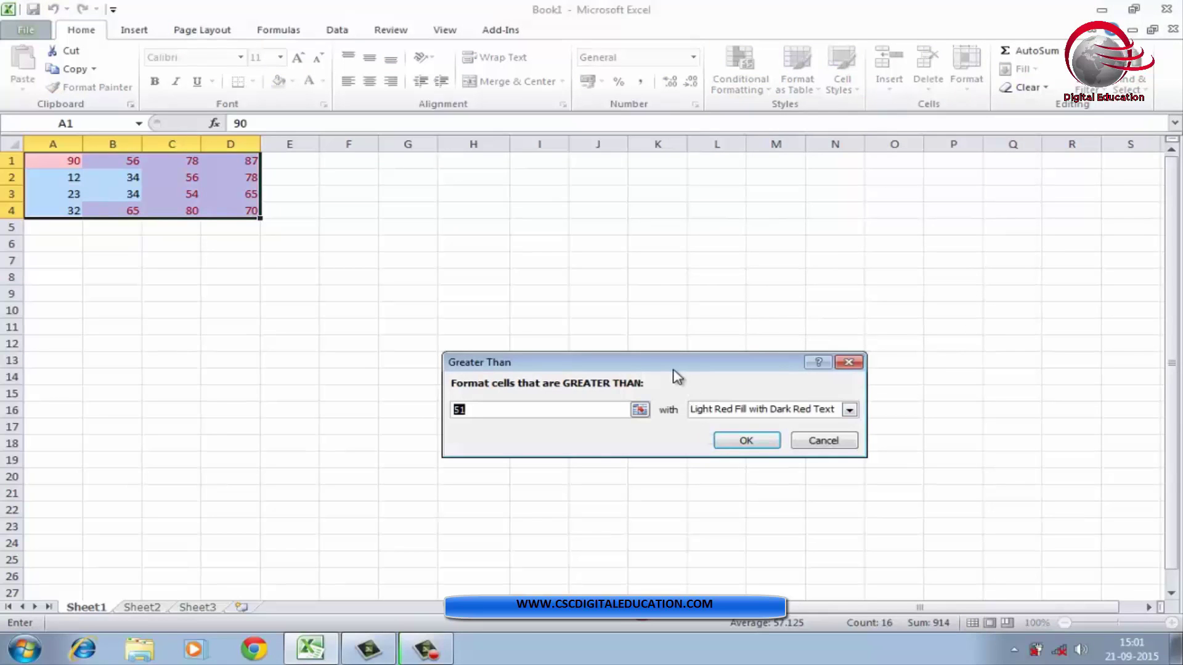
pyautogui.moveTo(674, 365); pyautogui.dragTo(669, 265)
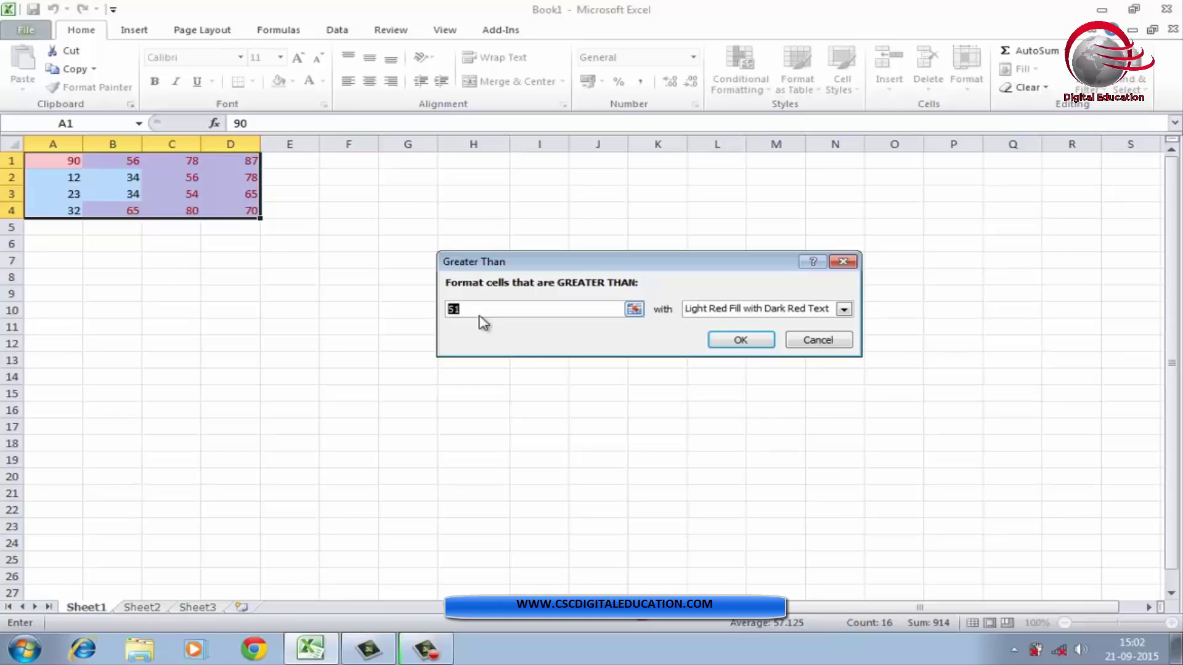
pyautogui.write('70')
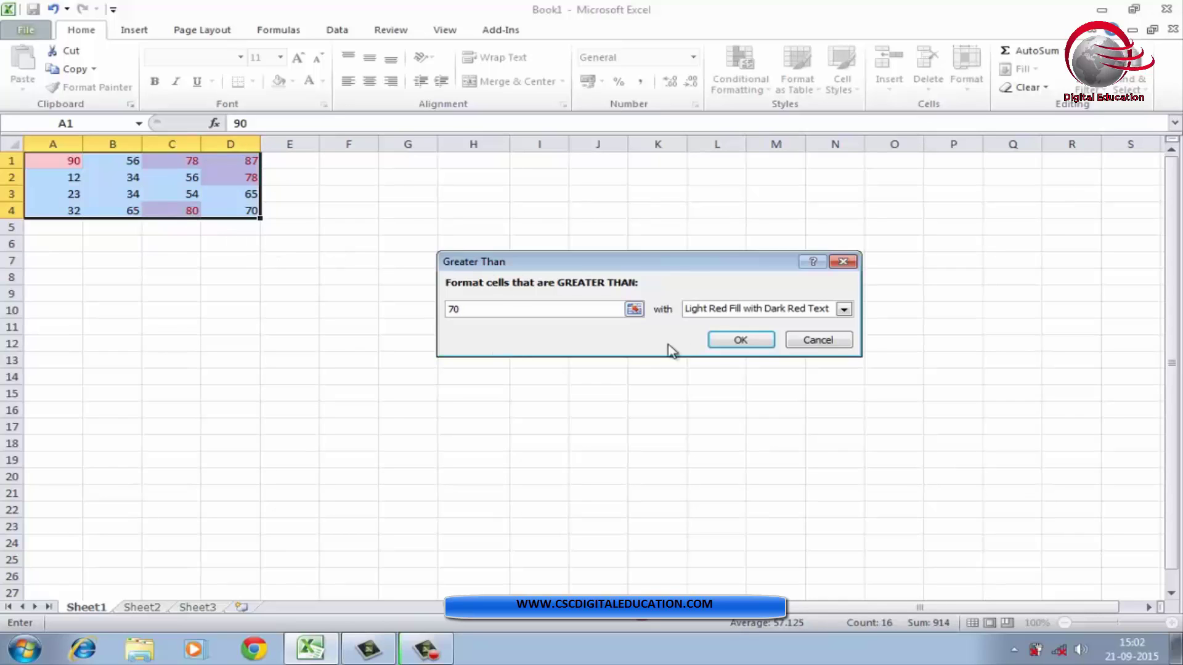
pyautogui.click(747, 344)
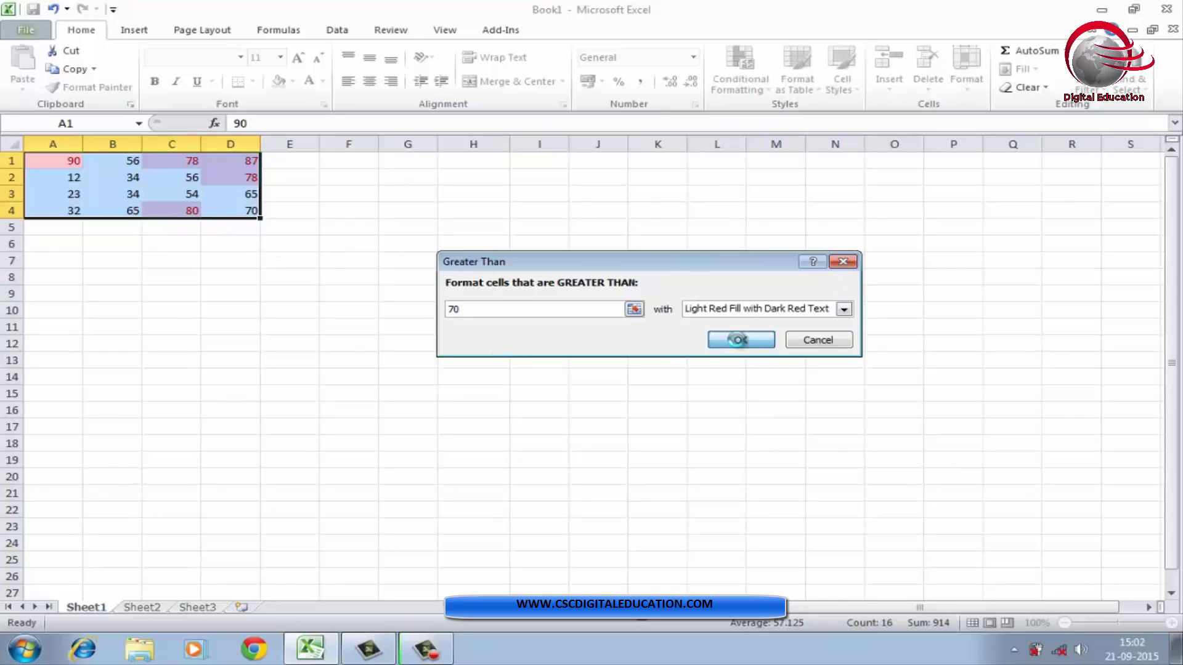
pyautogui.click(408, 309)
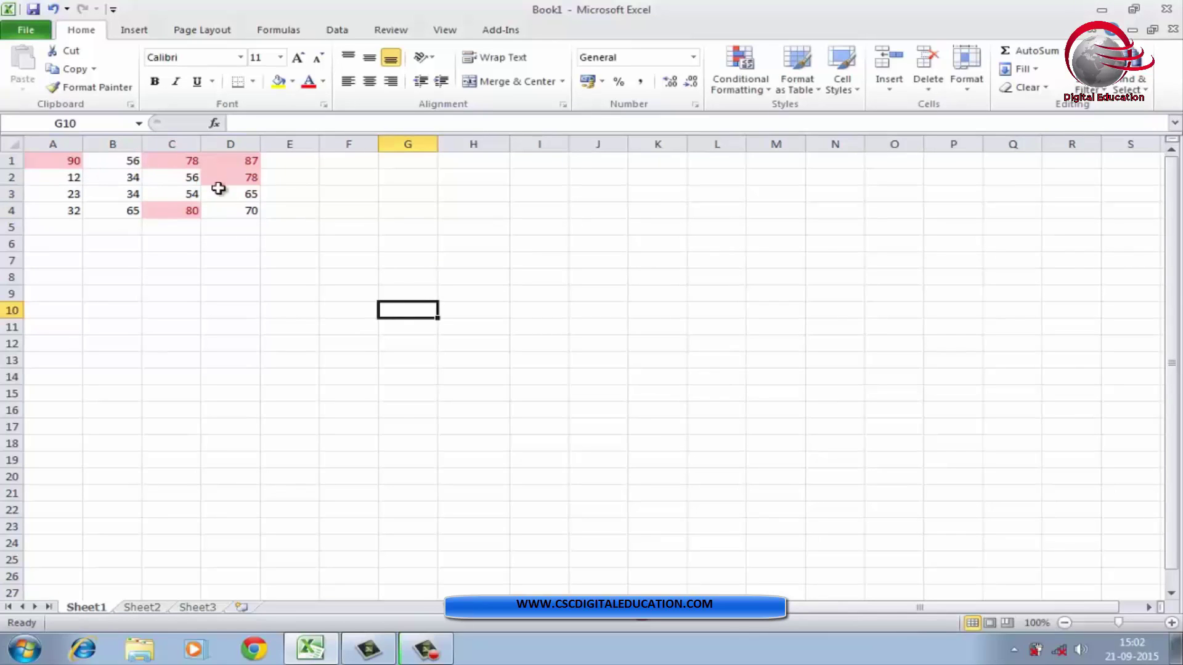
# - Clear the greater-than conditional formatting rule from the selected cells A1:D4
pyautogui.moveTo(71, 162); pyautogui.dragTo(215, 210)
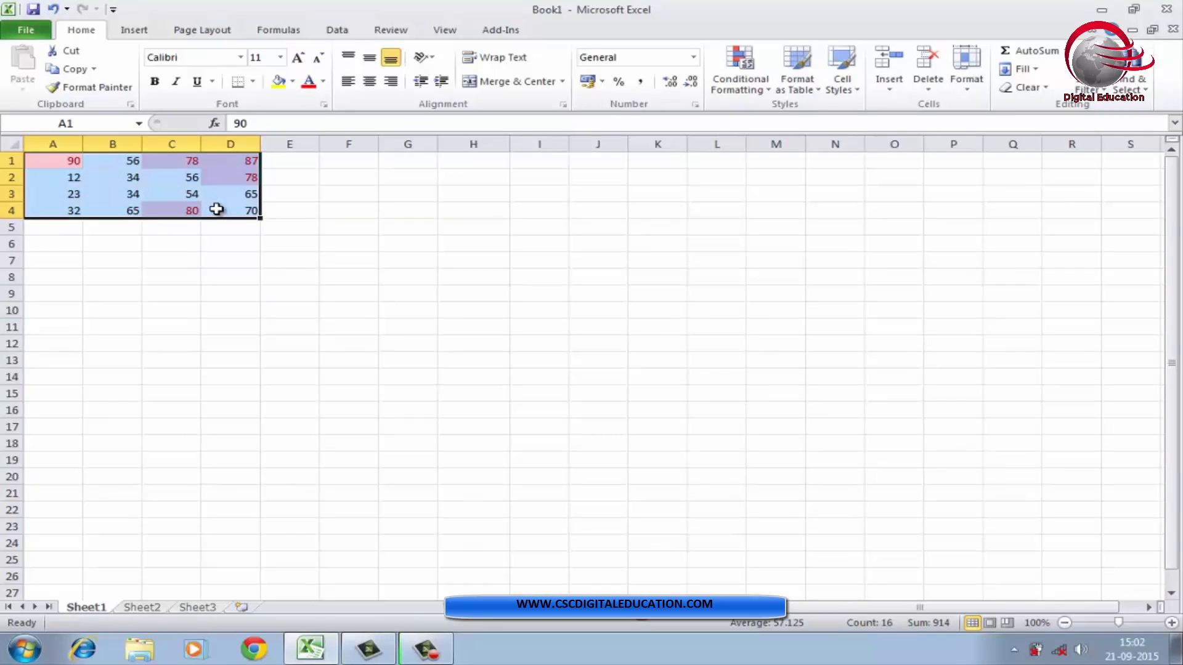
pyautogui.click(735, 85)
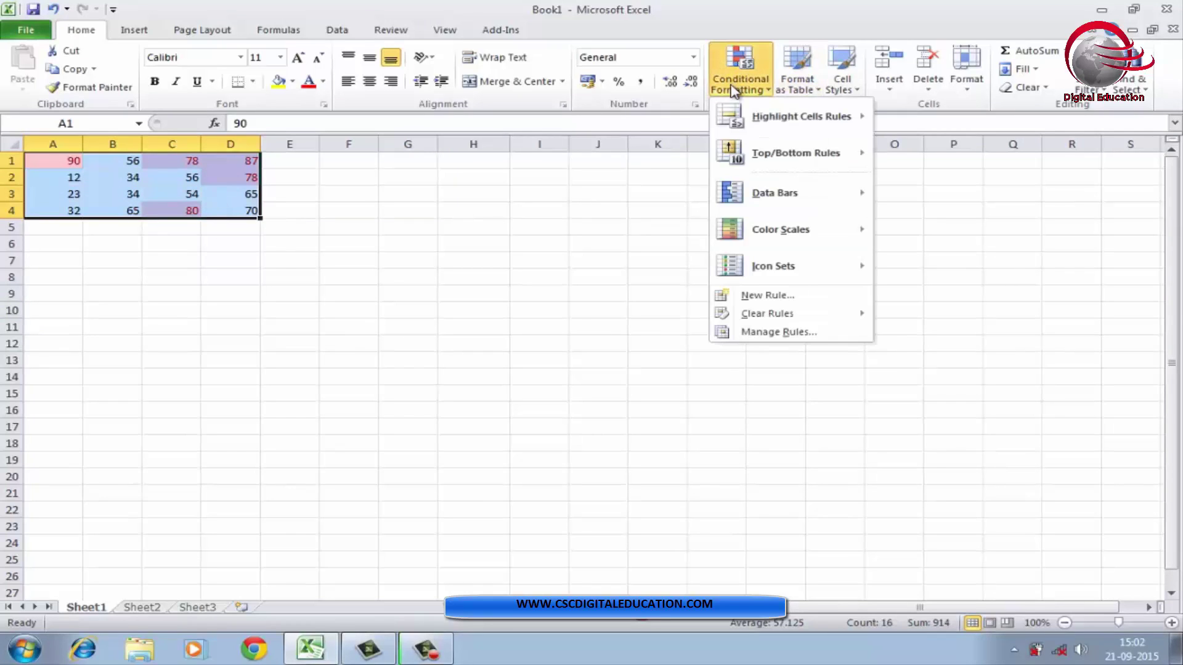
pyautogui.moveTo(811, 126)
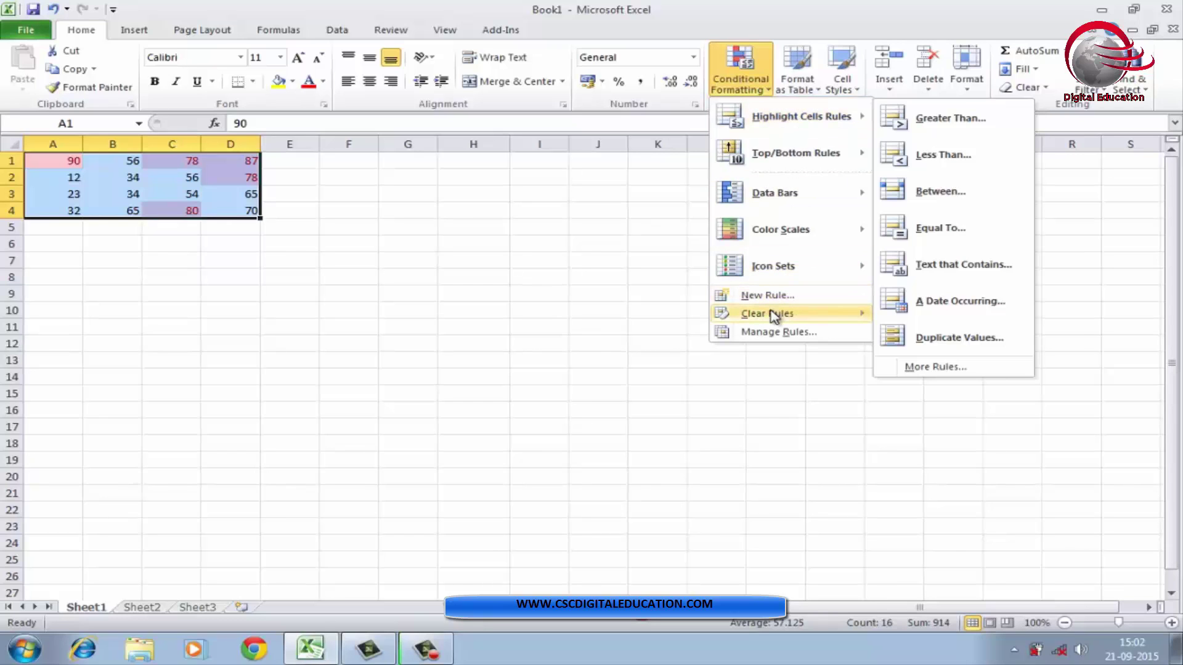
pyautogui.moveTo(772, 316)
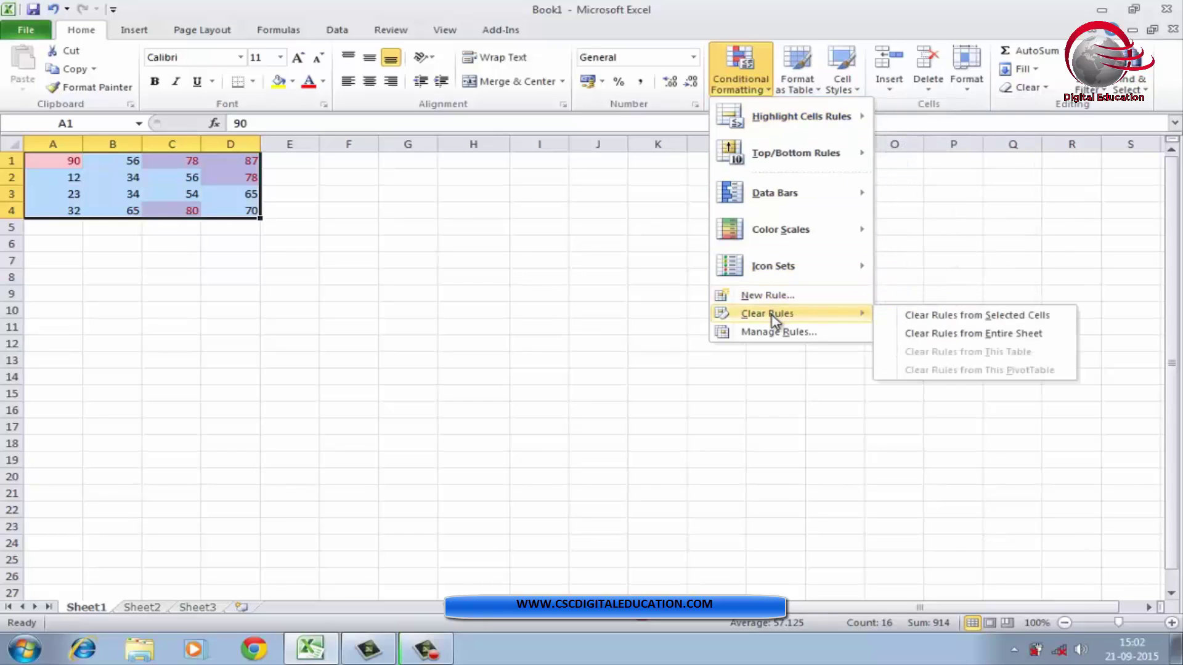
pyautogui.click(980, 317)
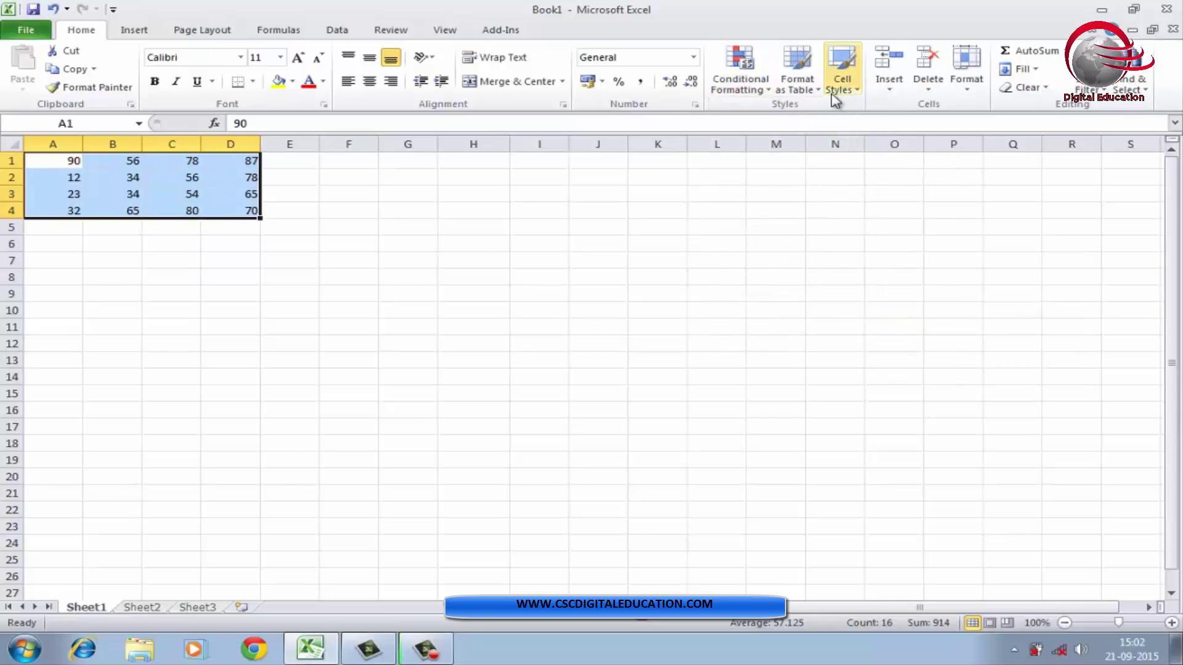
# - Highlight the cells in A1:D4 that are less than 70 with Light Red Fill with Dark Red Text
pyautogui.click(737, 93)
pyautogui.moveTo(770, 120)
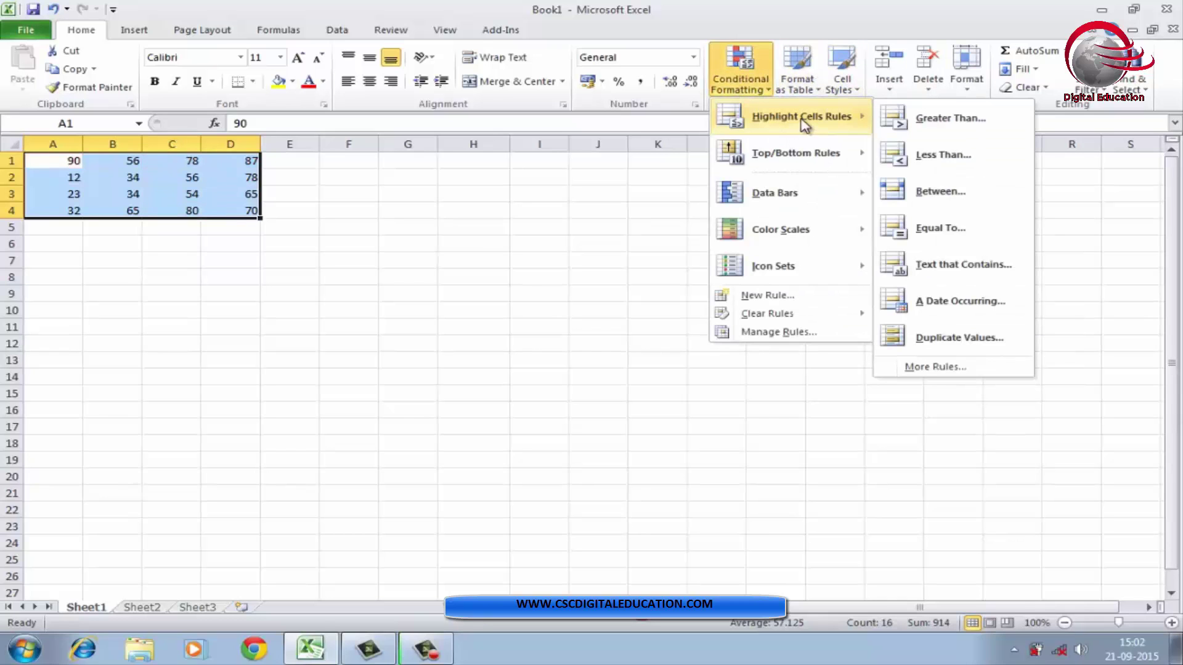
pyautogui.click(946, 157)
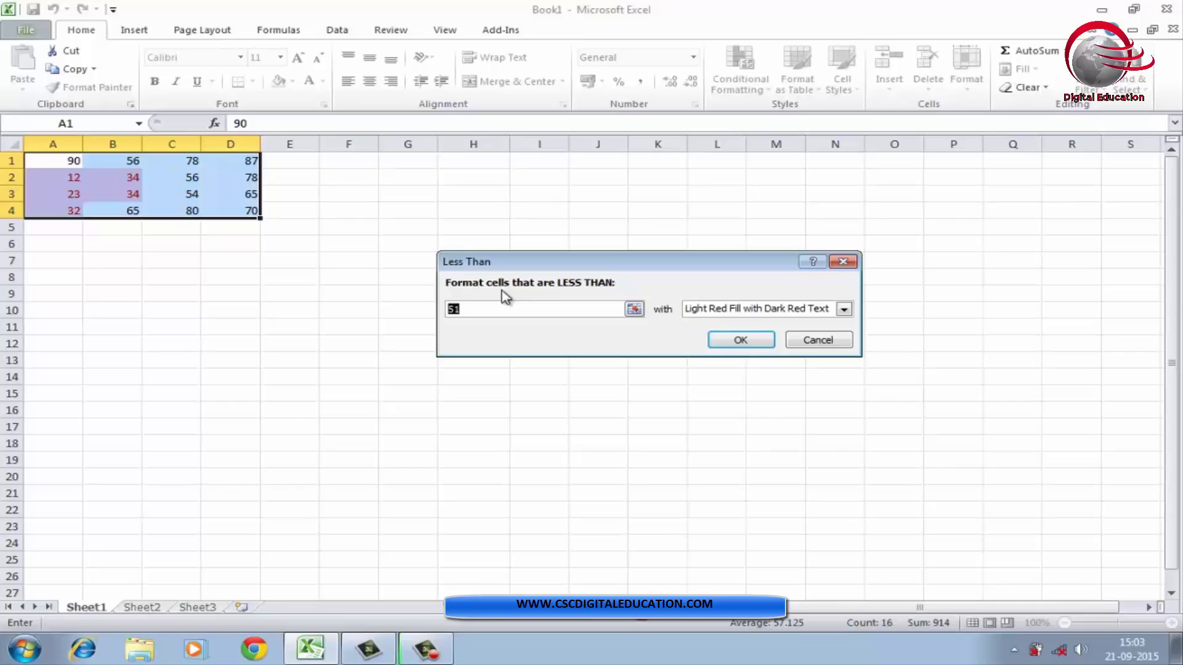
pyautogui.write('70')
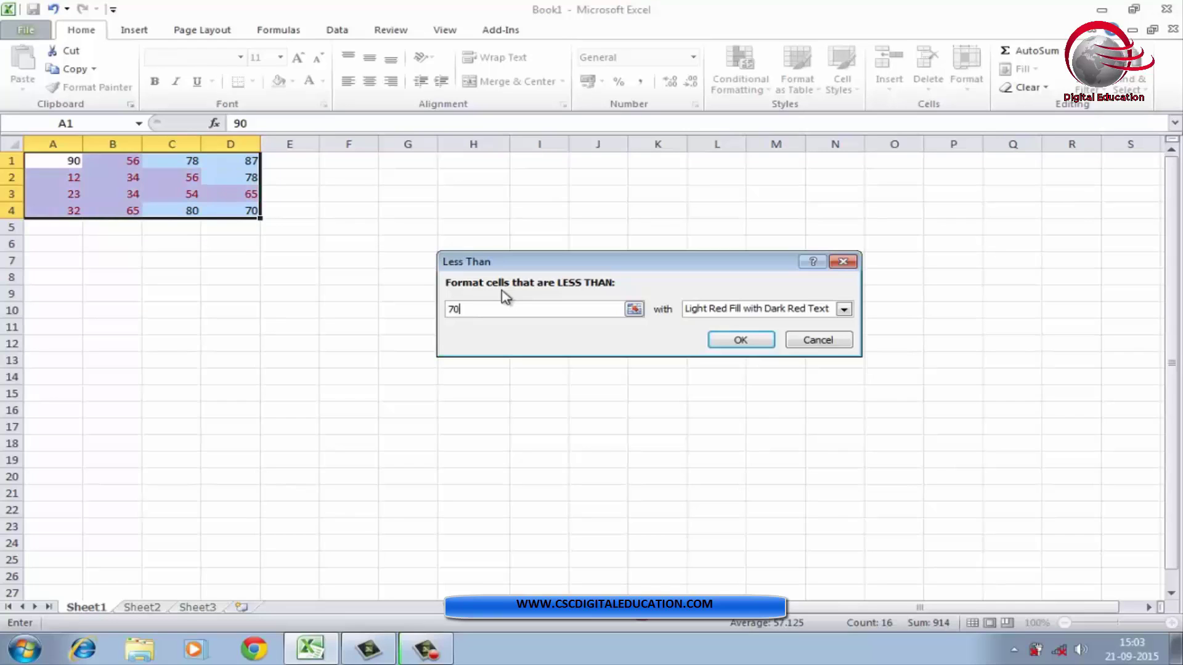
pyautogui.click(751, 340)
pyautogui.click(409, 243)
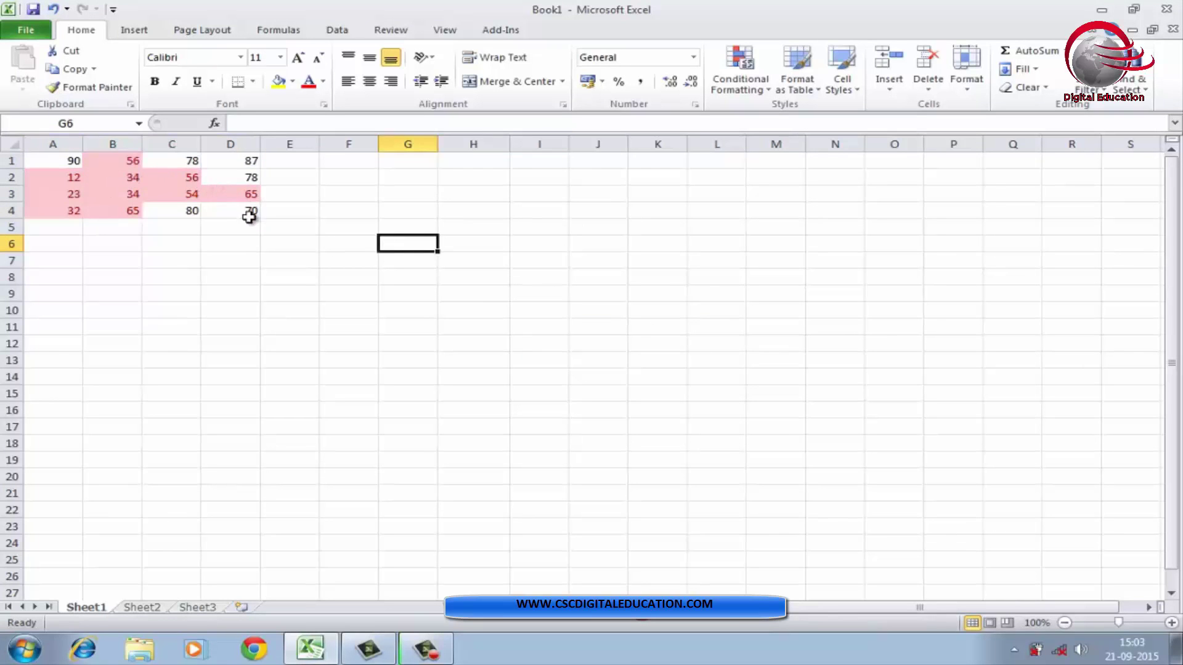
# - Clear the less-than conditional formatting rule from the selected cells A1:D4
pyautogui.moveTo(42, 161); pyautogui.dragTo(238, 210)
pyautogui.click(749, 61)
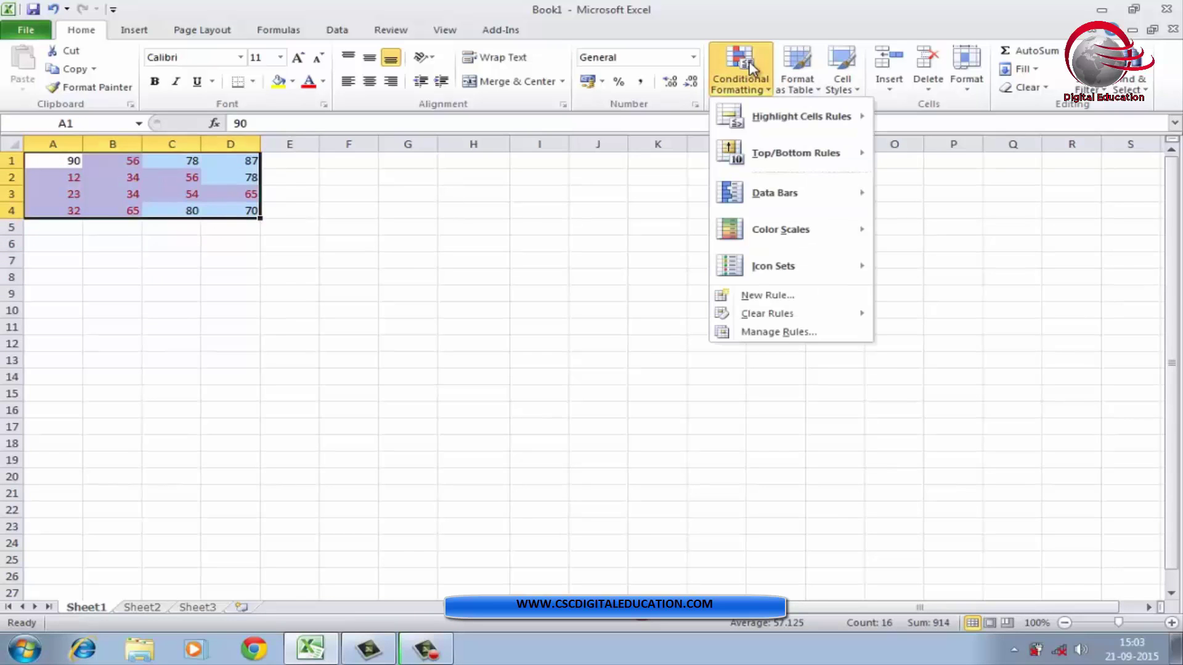
pyautogui.moveTo(759, 316)
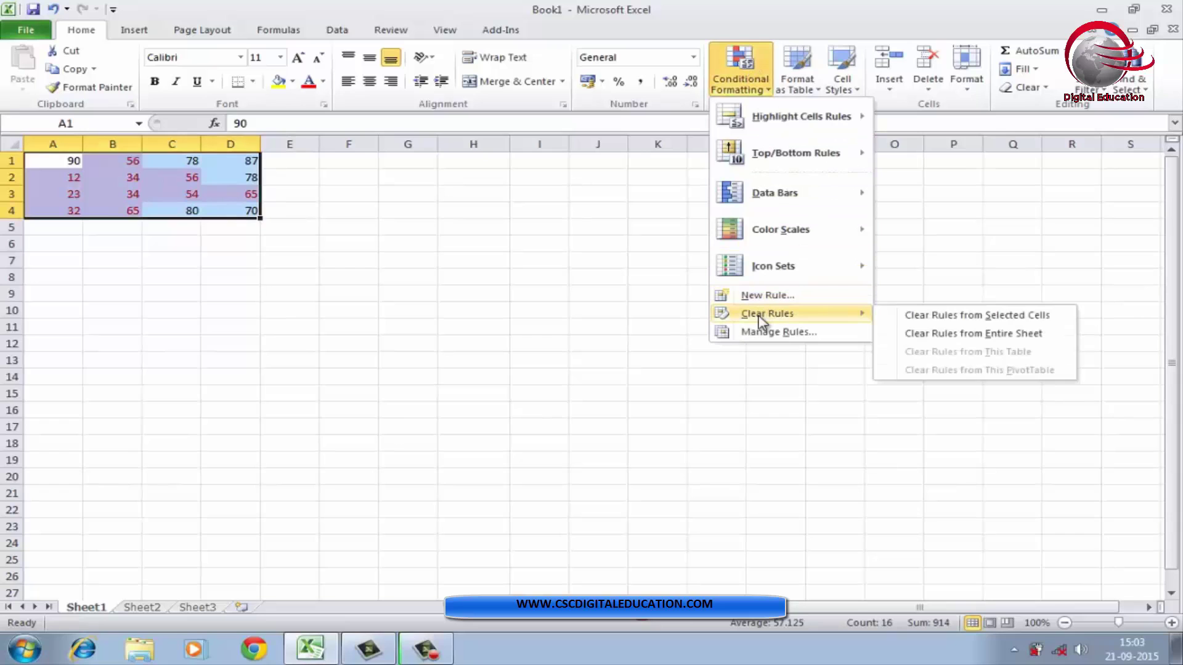
pyautogui.click(951, 316)
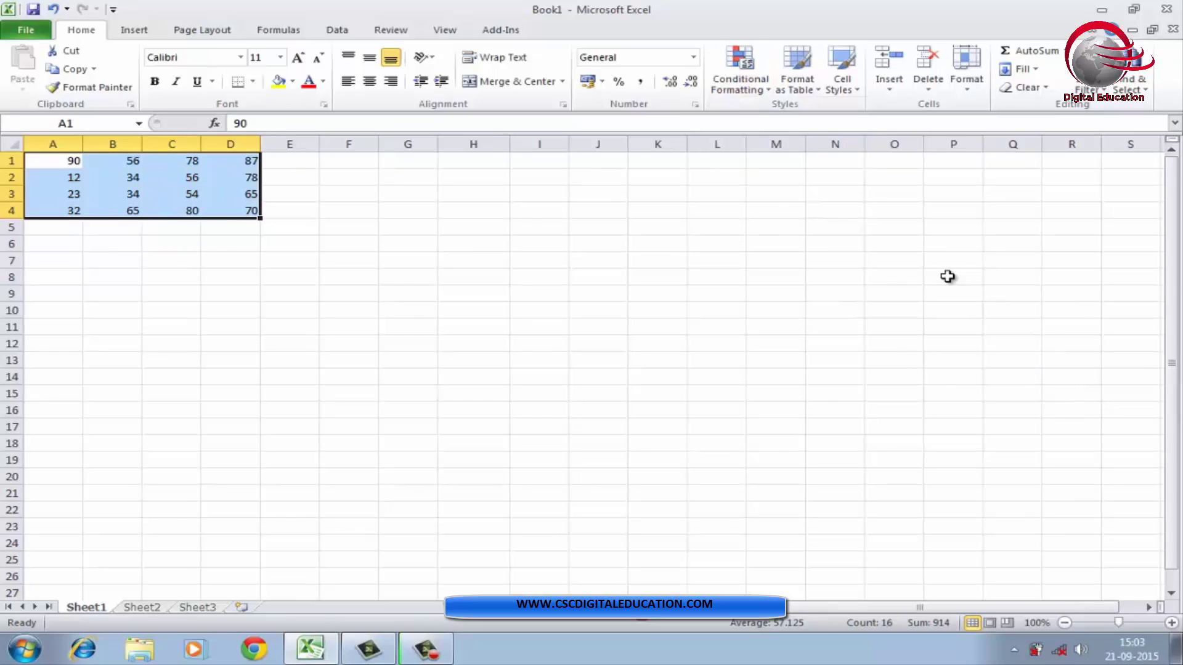
# - Highlight the cells in A1:D4 that are between 70 and 90 with Light Red Fill with Dark Red Text
pyautogui.click(745, 86)
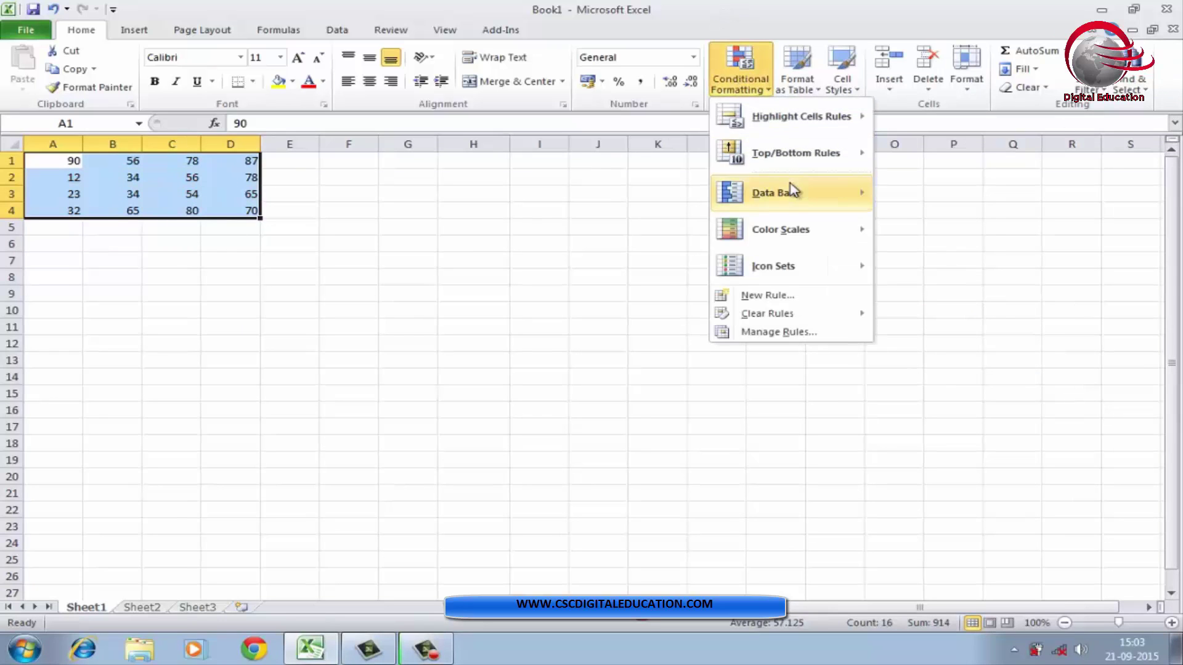
pyautogui.moveTo(802, 162)
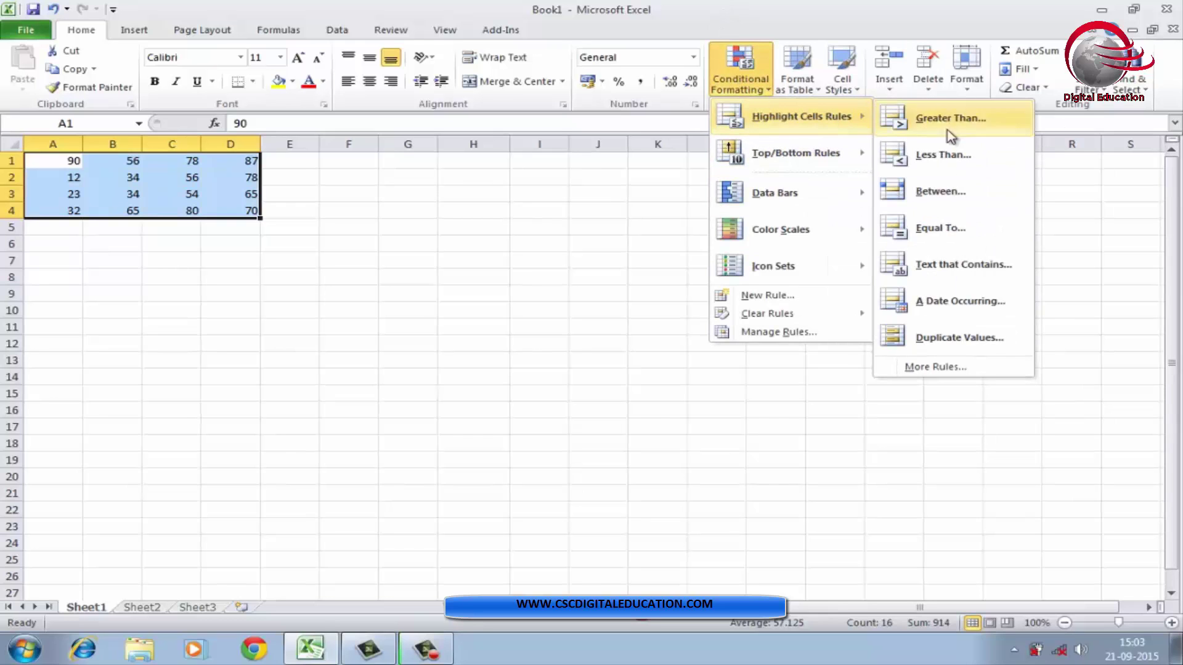
pyautogui.click(935, 203)
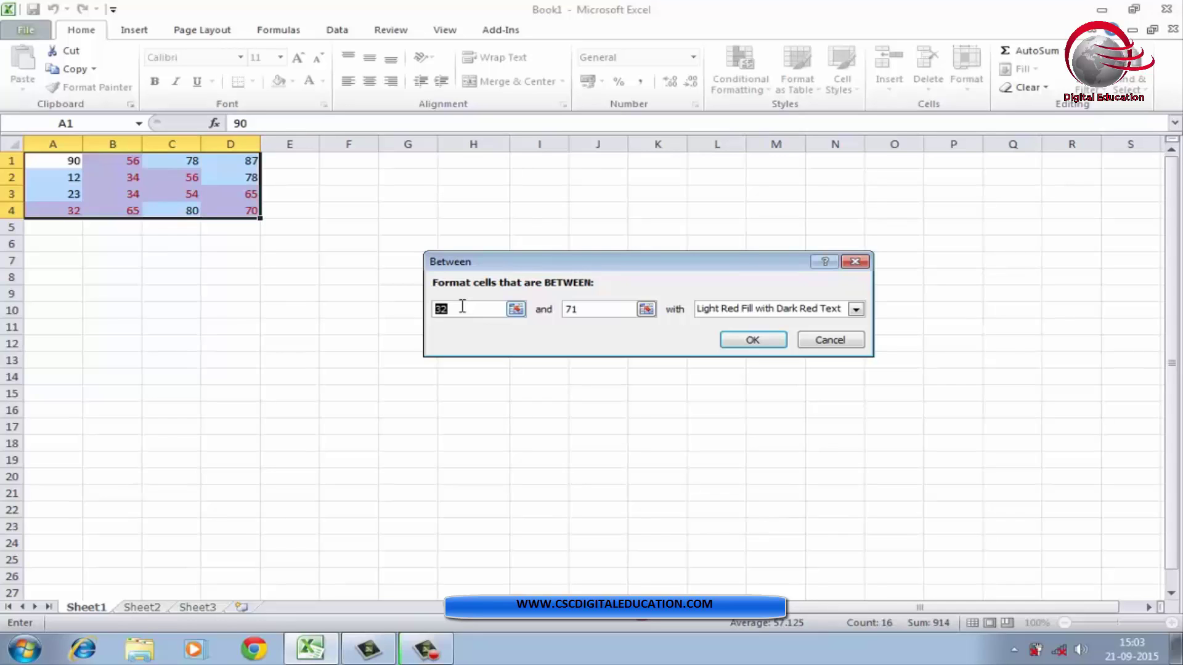
pyautogui.write('70')
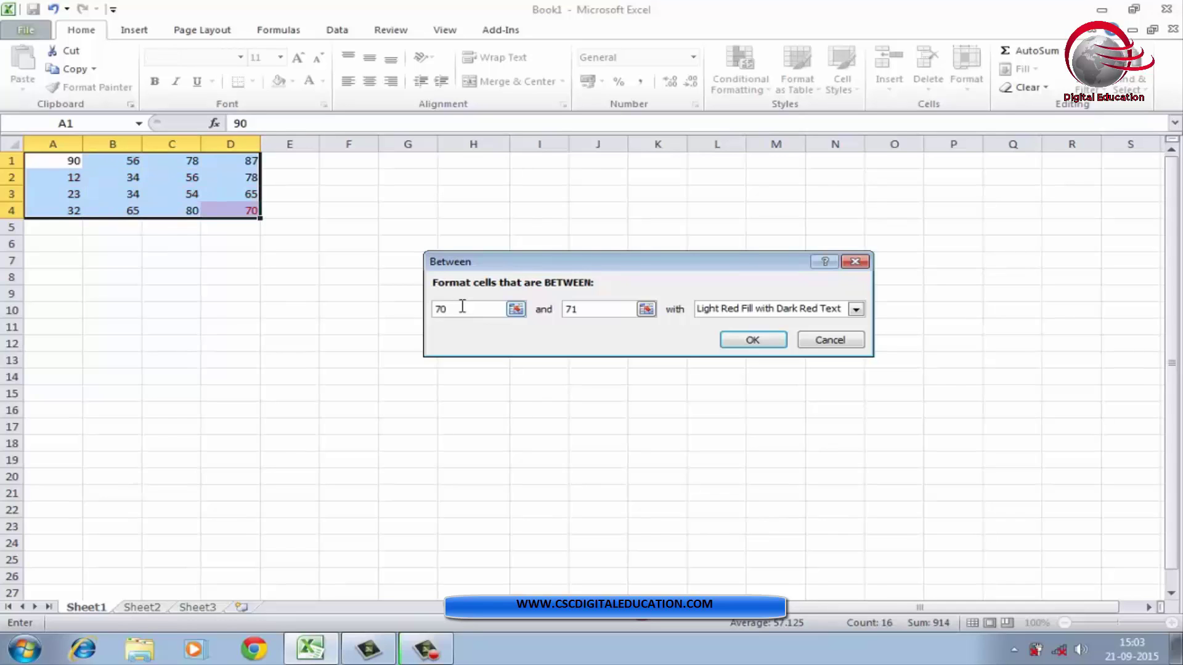
pyautogui.doubleClick(590, 313)
pyautogui.write('90')
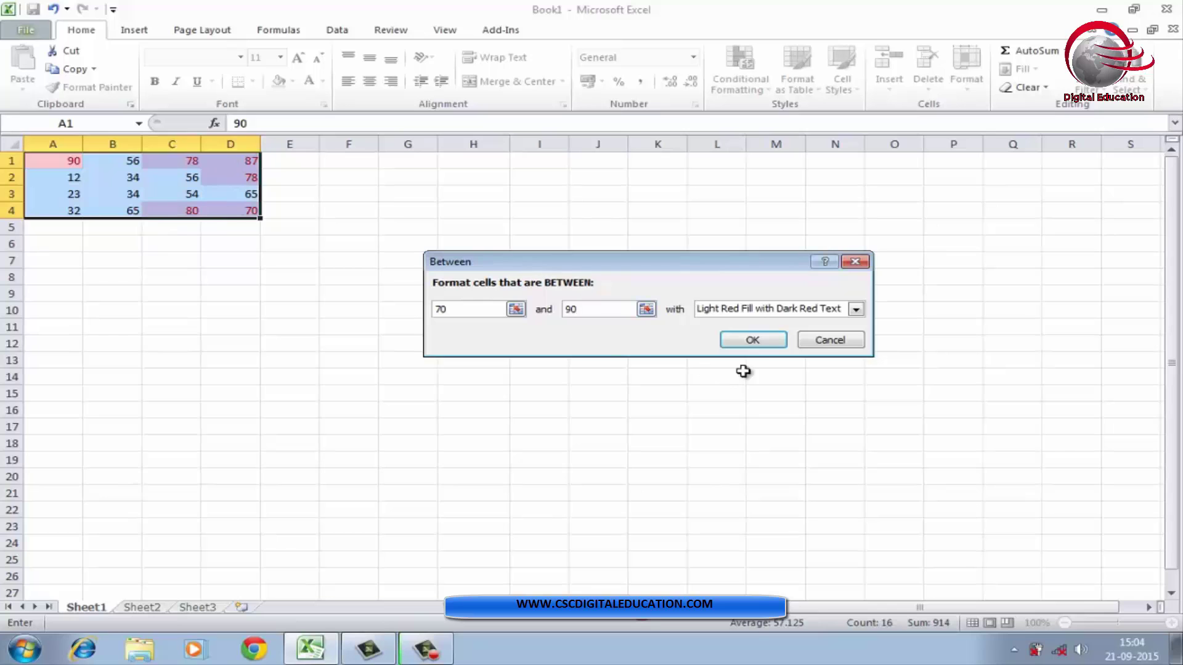
pyautogui.click(762, 338)
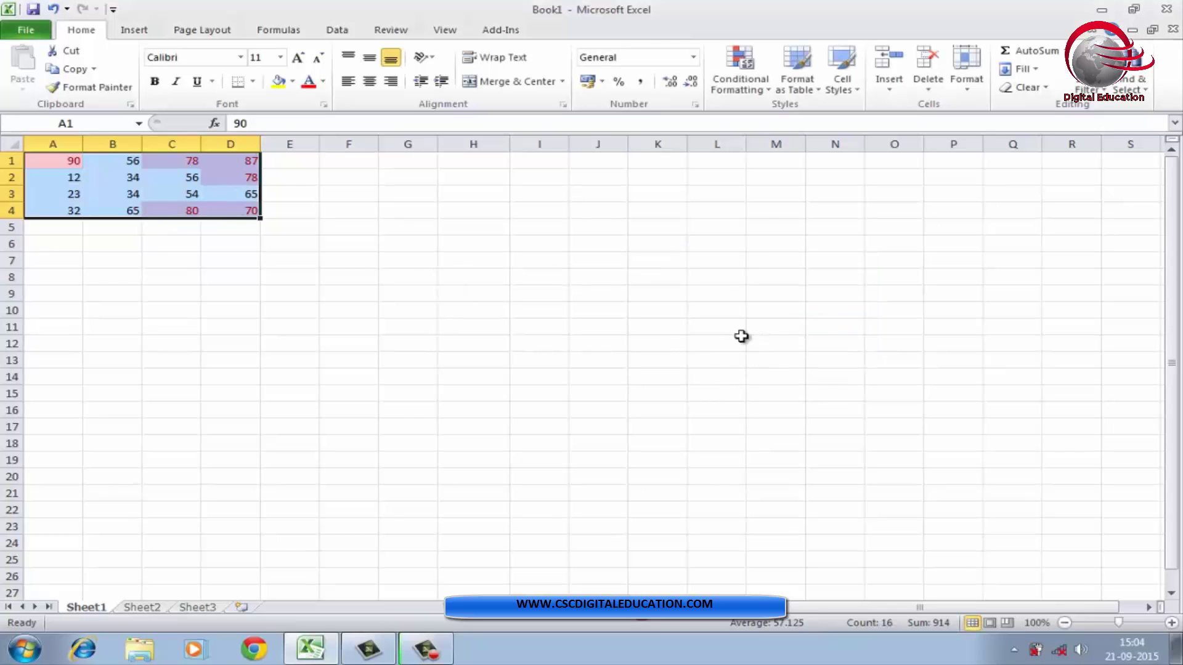
# - Clear the between conditional formatting rule from the selected cells A1:D4
pyautogui.click(391, 272)
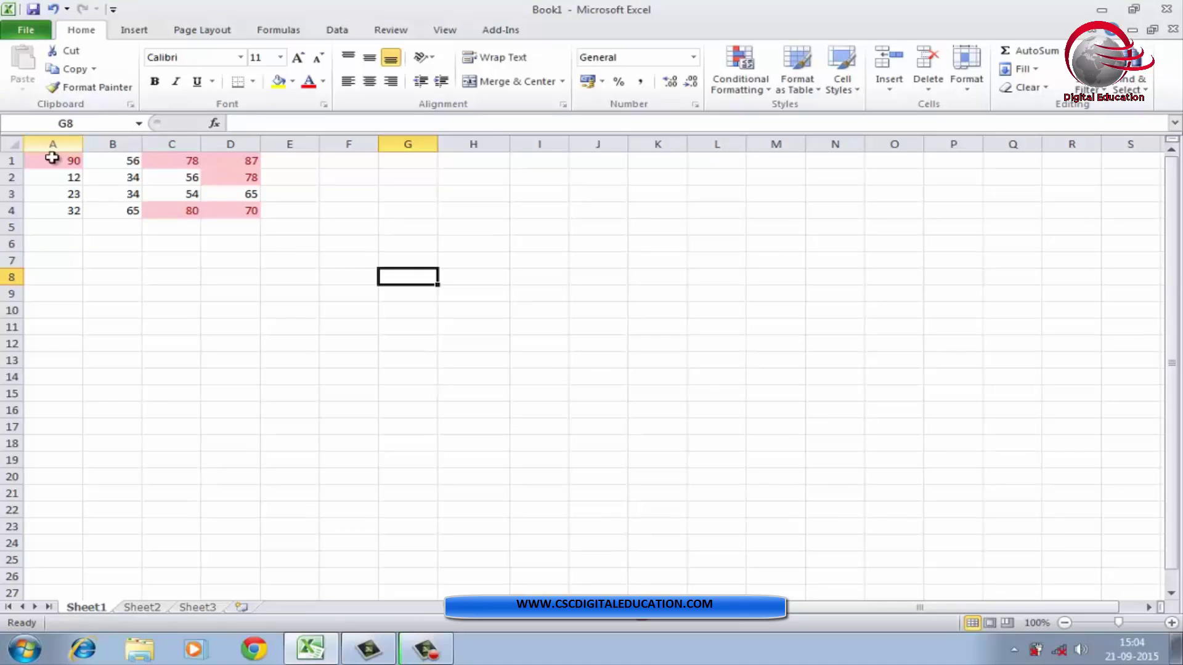
pyautogui.moveTo(52, 159); pyautogui.dragTo(245, 211)
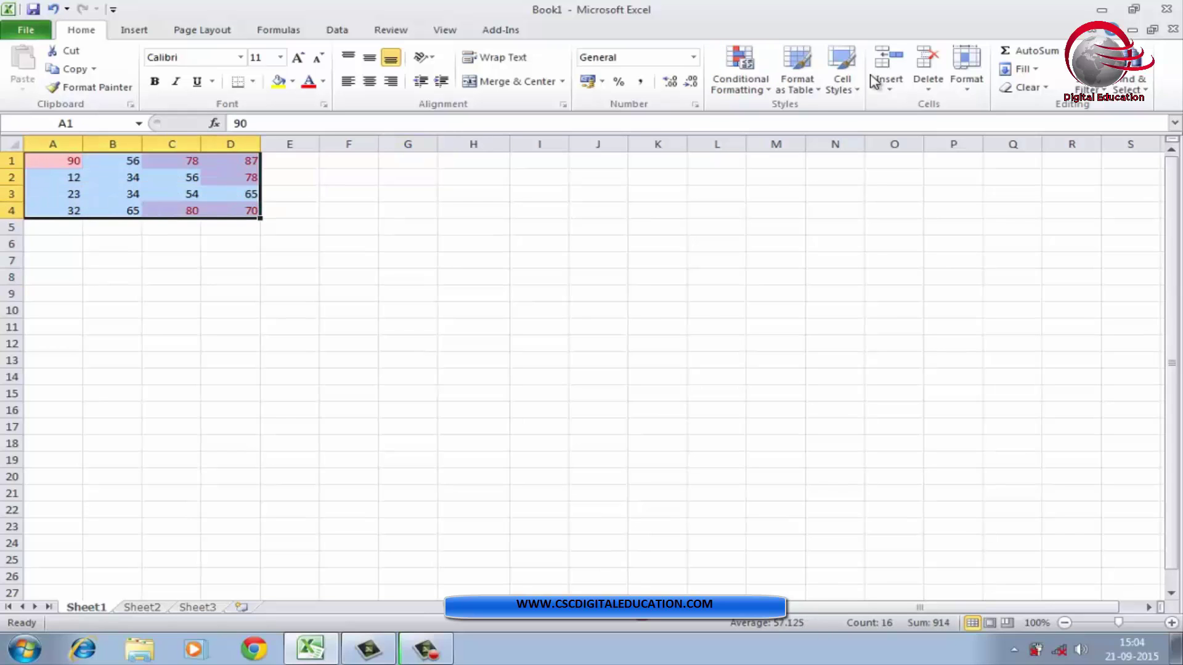
pyautogui.click(743, 83)
pyautogui.moveTo(774, 117)
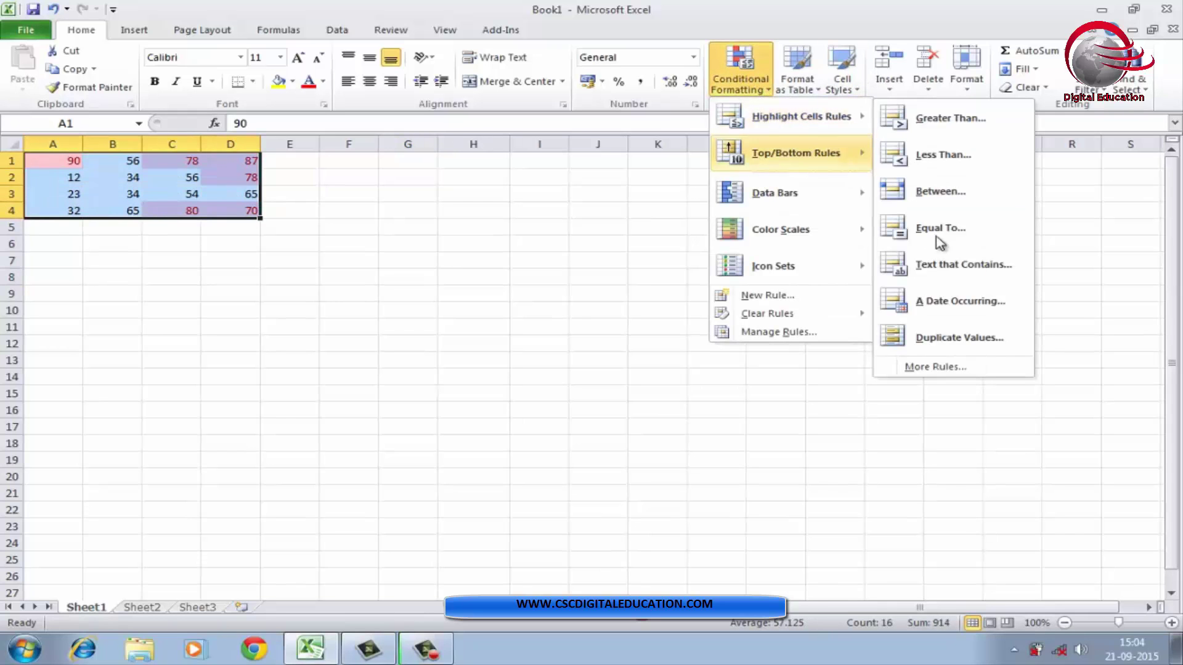
pyautogui.moveTo(801, 313)
pyautogui.click(972, 316)
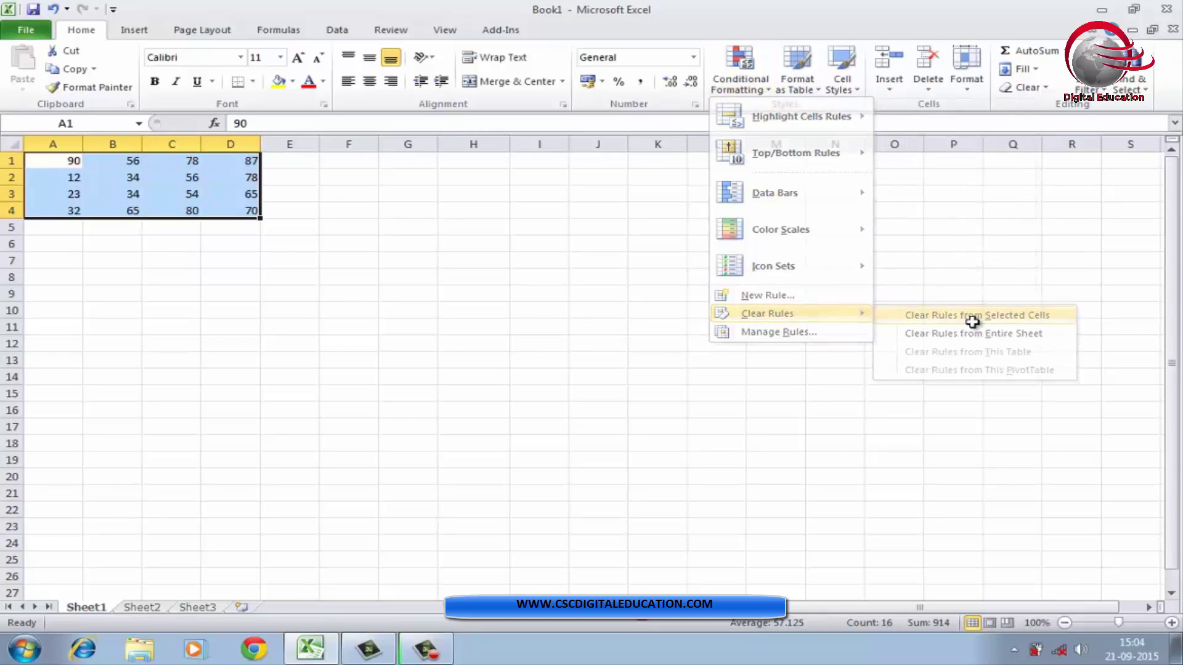
# - Try highlighting the cells in A1:D4 that are equal to 34 with Light Red Fill with Dark Red Text
pyautogui.click(751, 92)
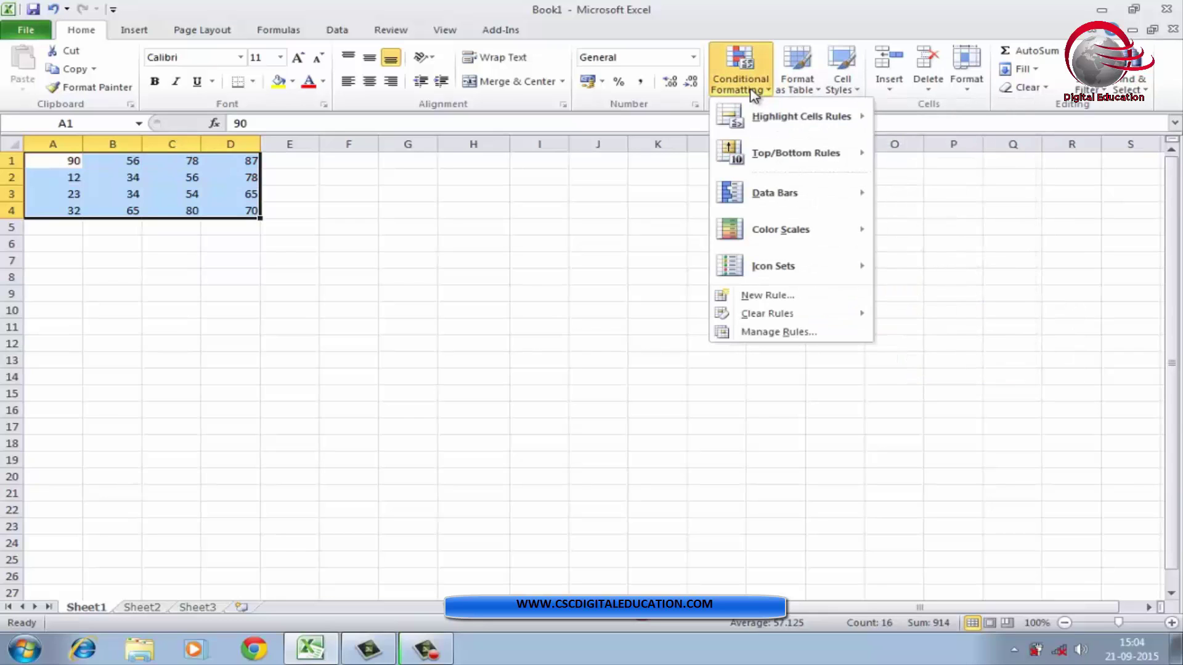
pyautogui.moveTo(789, 123)
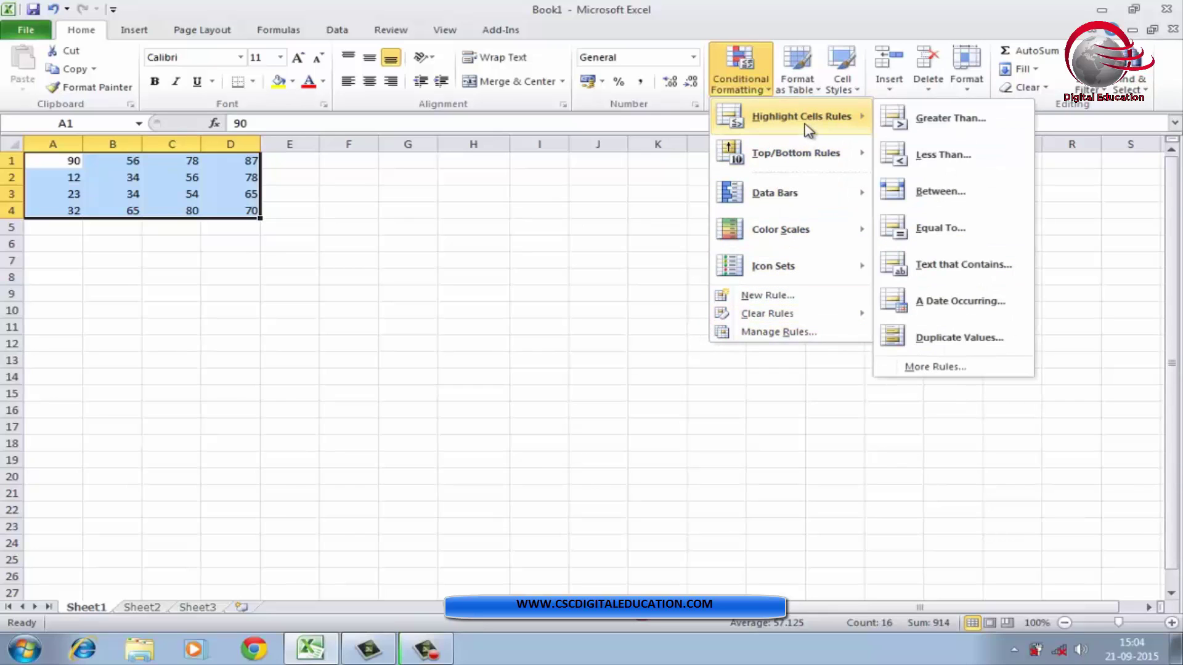
pyautogui.click(947, 230)
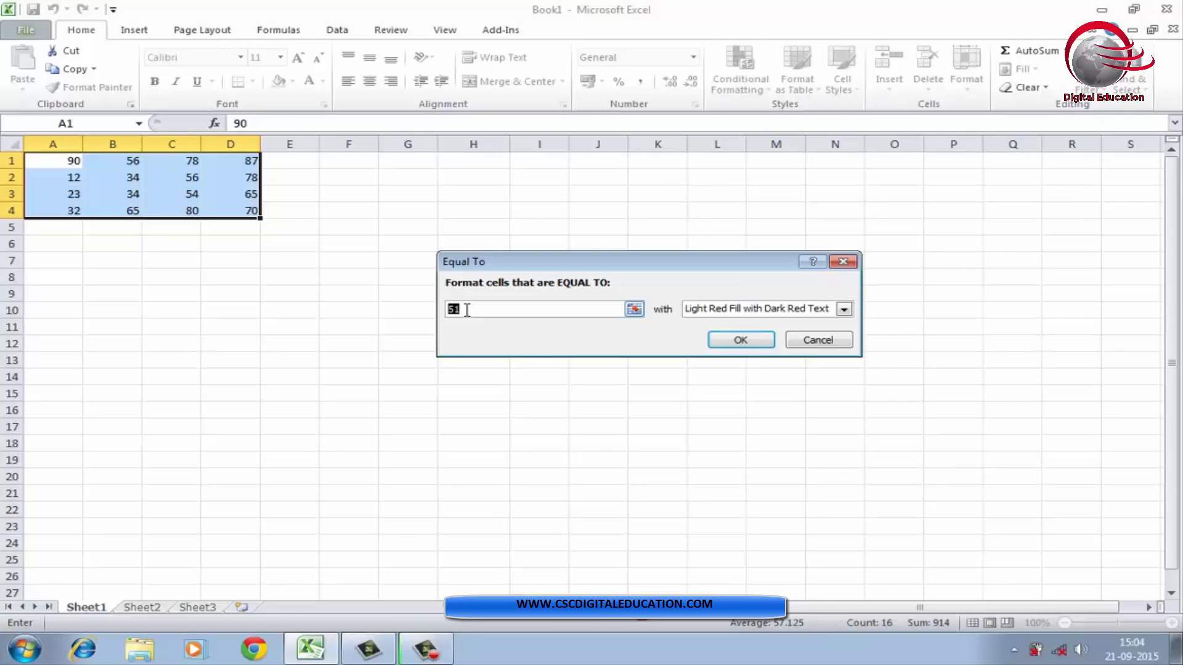
pyautogui.press('BackSpace')
pyautogui.write('34')
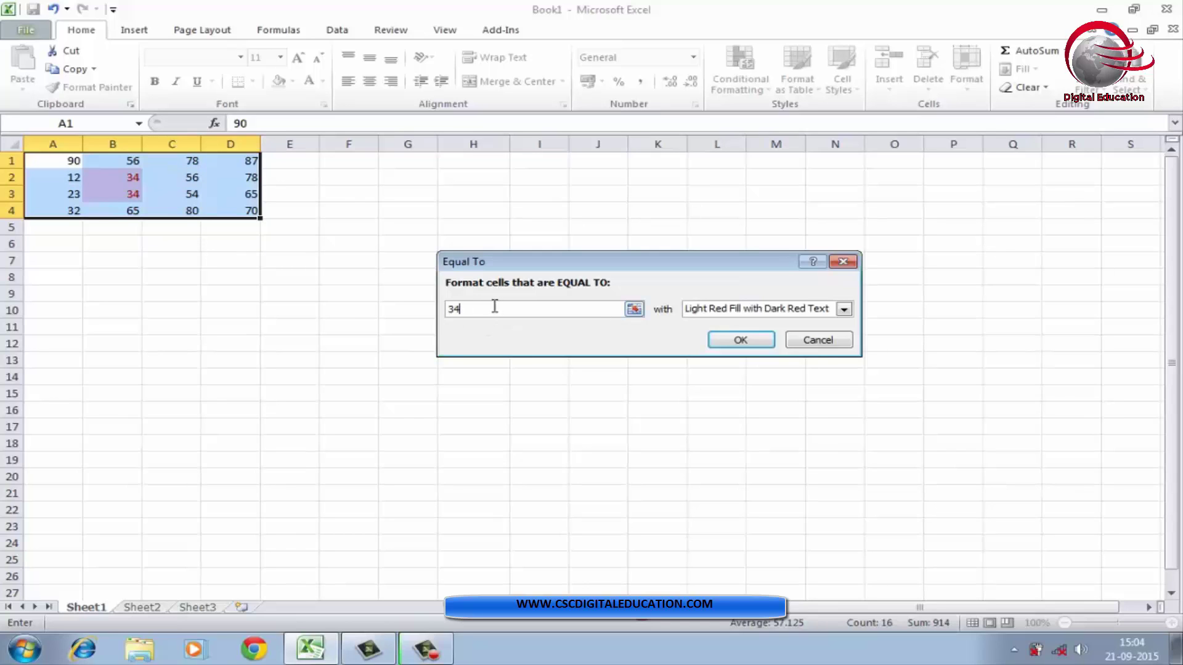
pyautogui.click(843, 262)
pyautogui.click(741, 79)
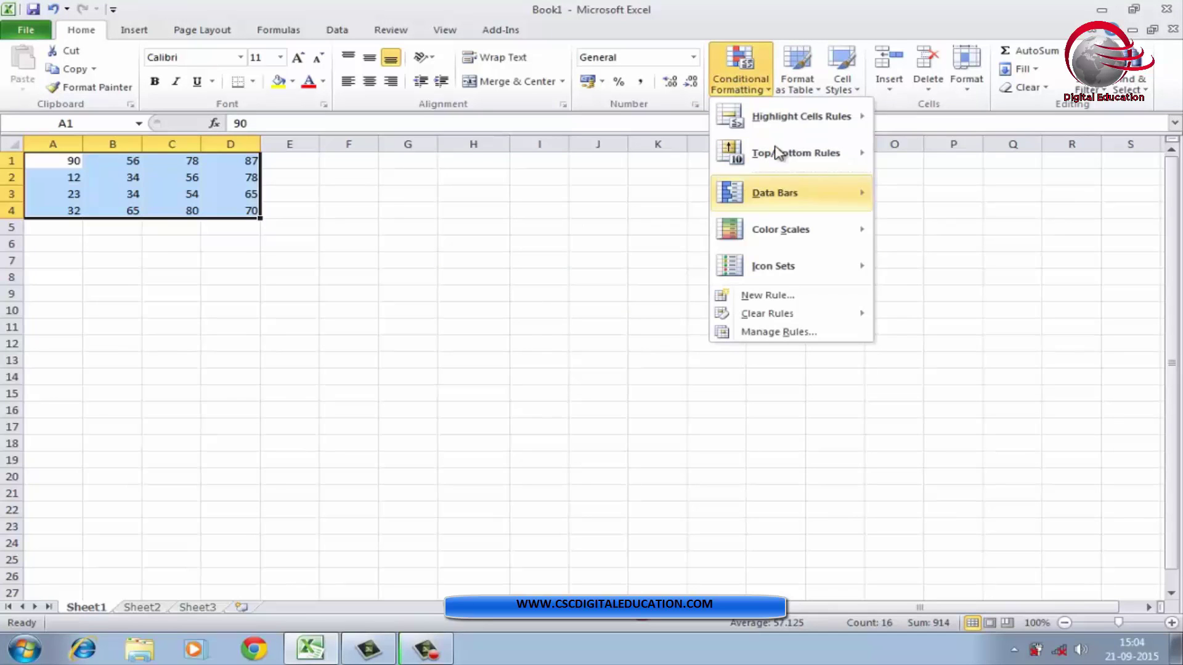
pyautogui.moveTo(801, 117)
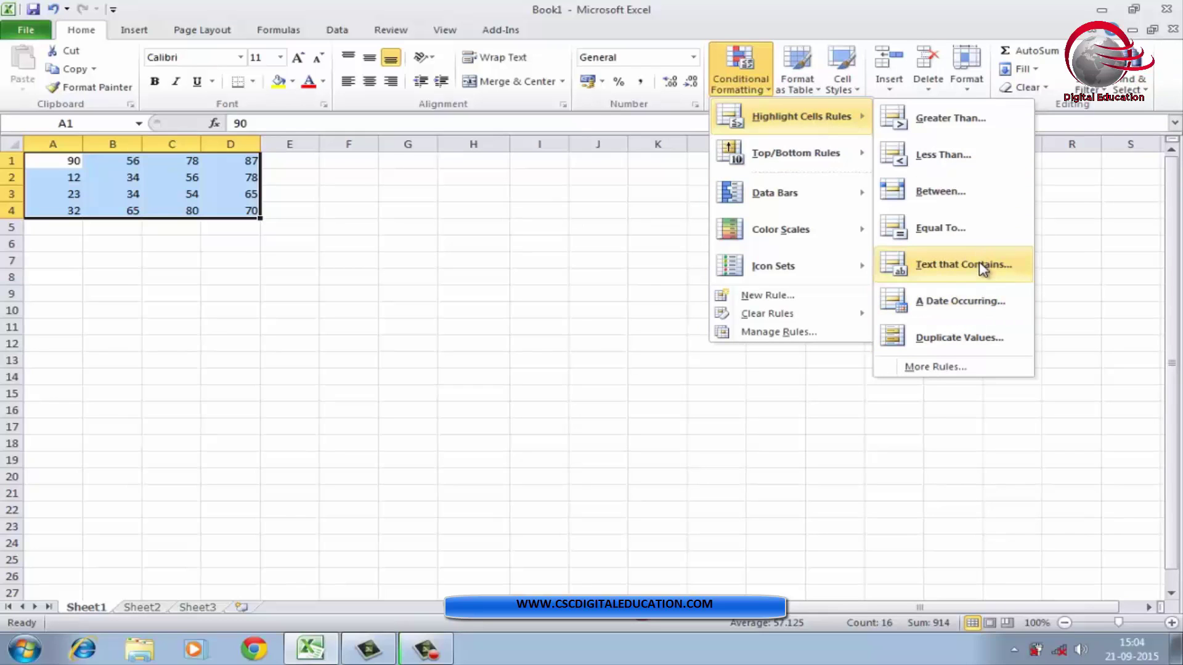
pyautogui.click(344, 374)
pyautogui.click(211, 259)
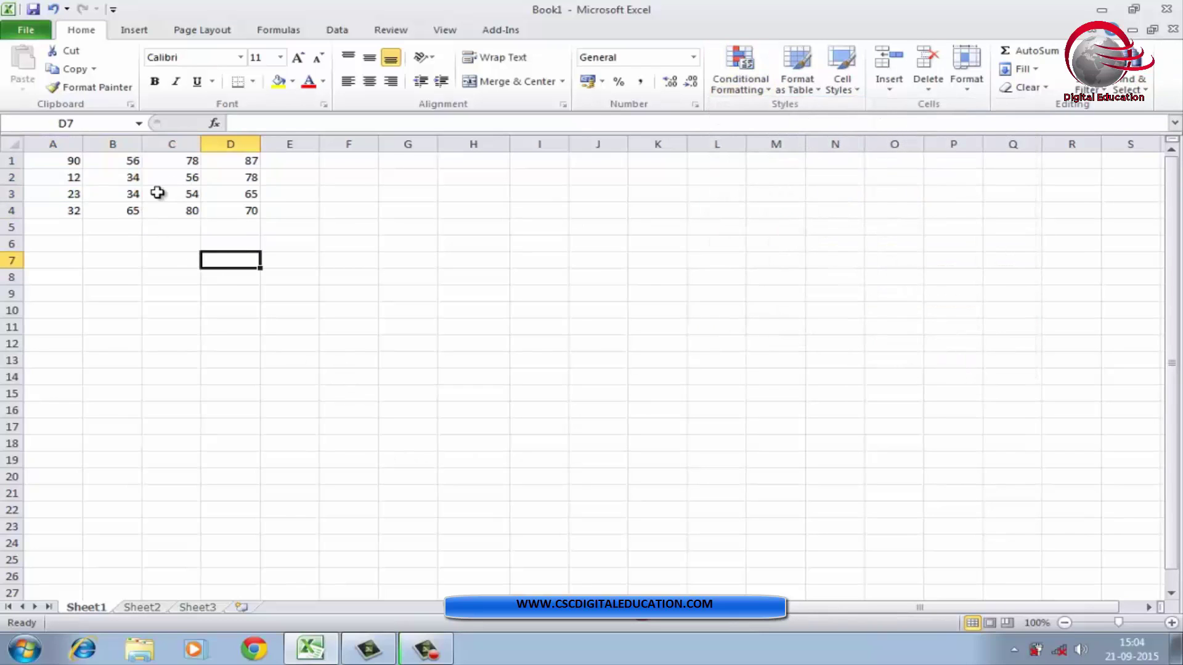
# - Enter the text softcom in cell B5
pyautogui.click(131, 229)
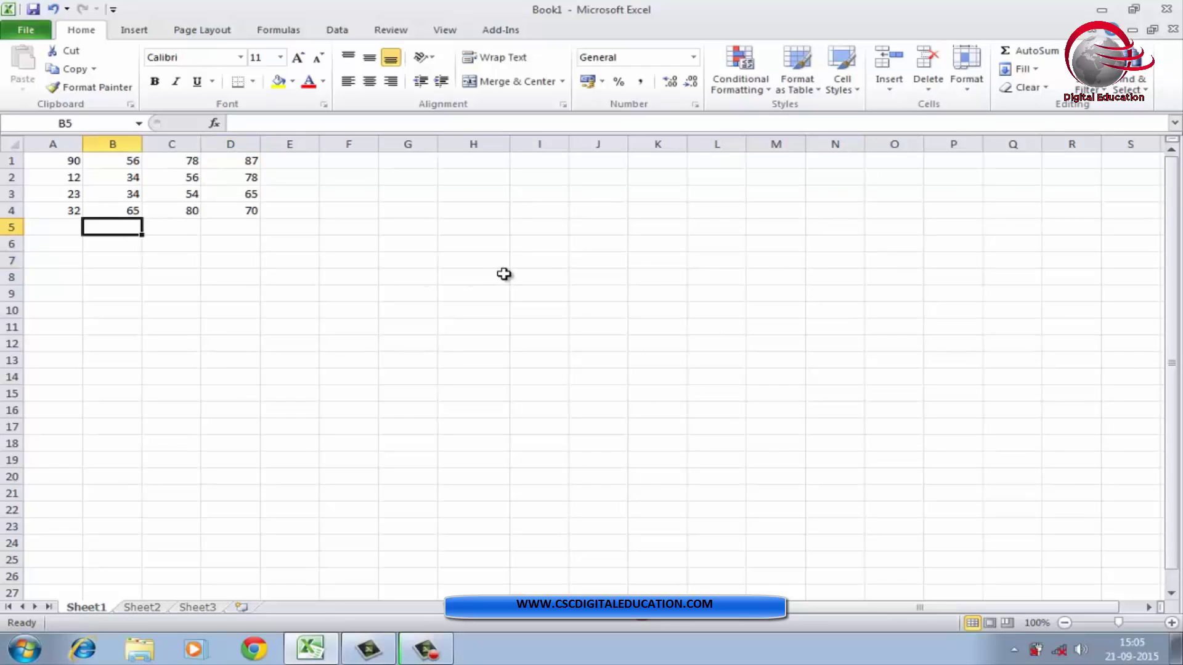
pyautogui.write('softc')
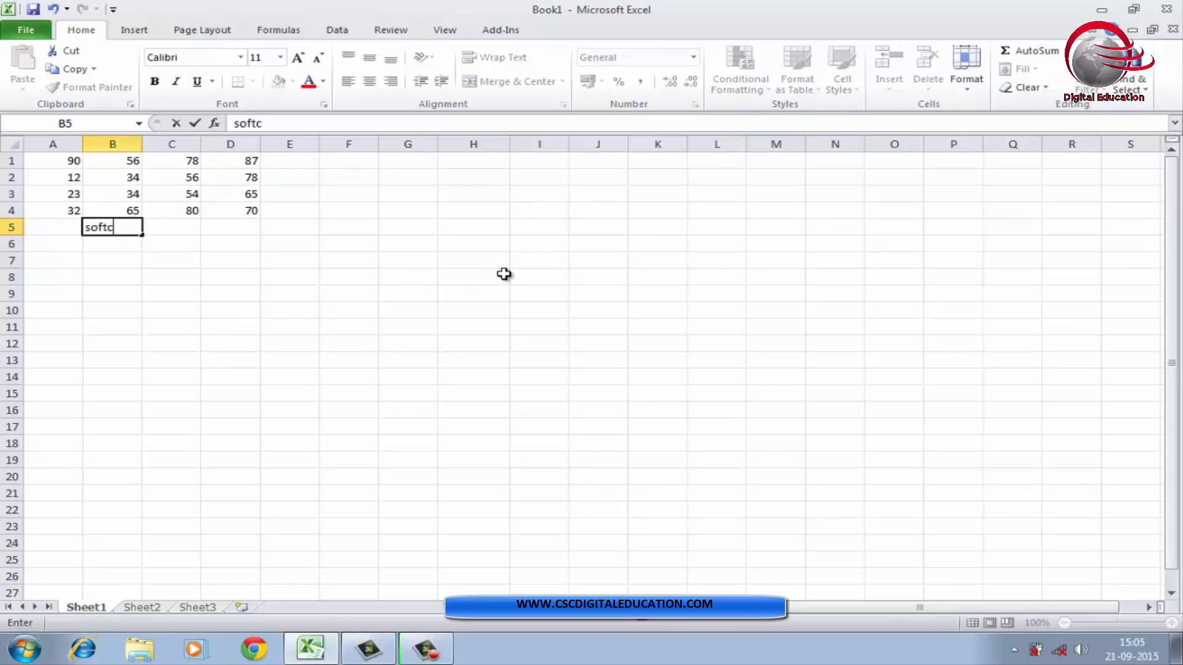
pyautogui.write('om')
pyautogui.click(170, 344)
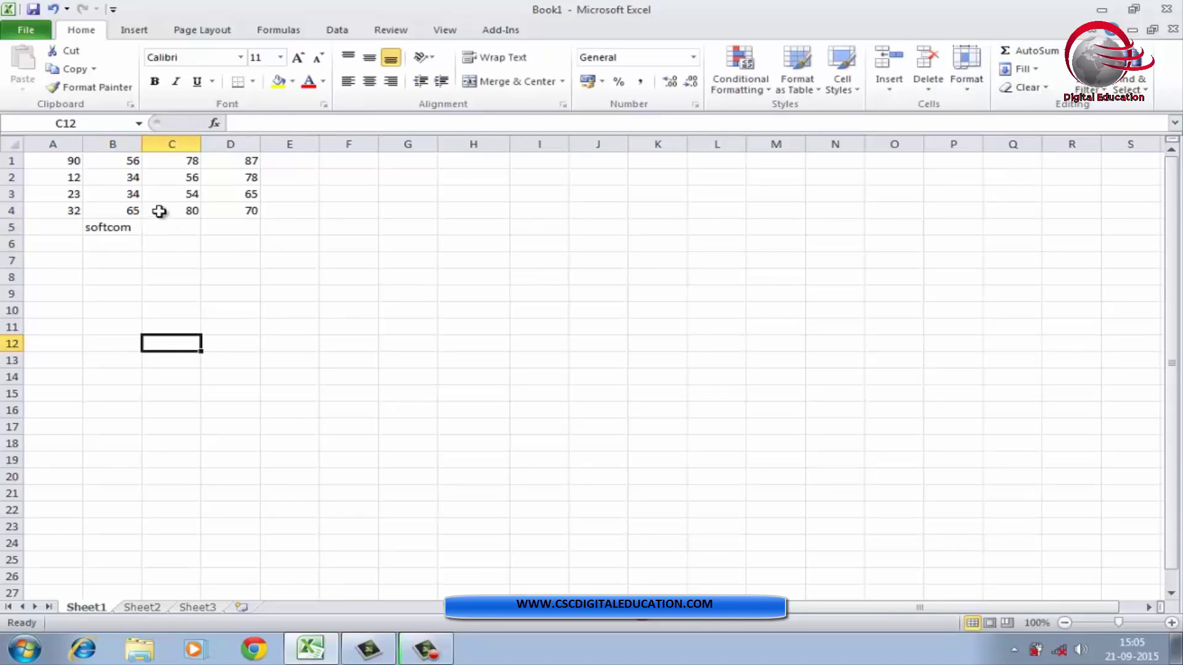
# - Try highlighting the cells in A1:D5 that contain the text softcom with Light Red Fill with Dark Red Text
pyautogui.moveTo(66, 161); pyautogui.dragTo(228, 221)
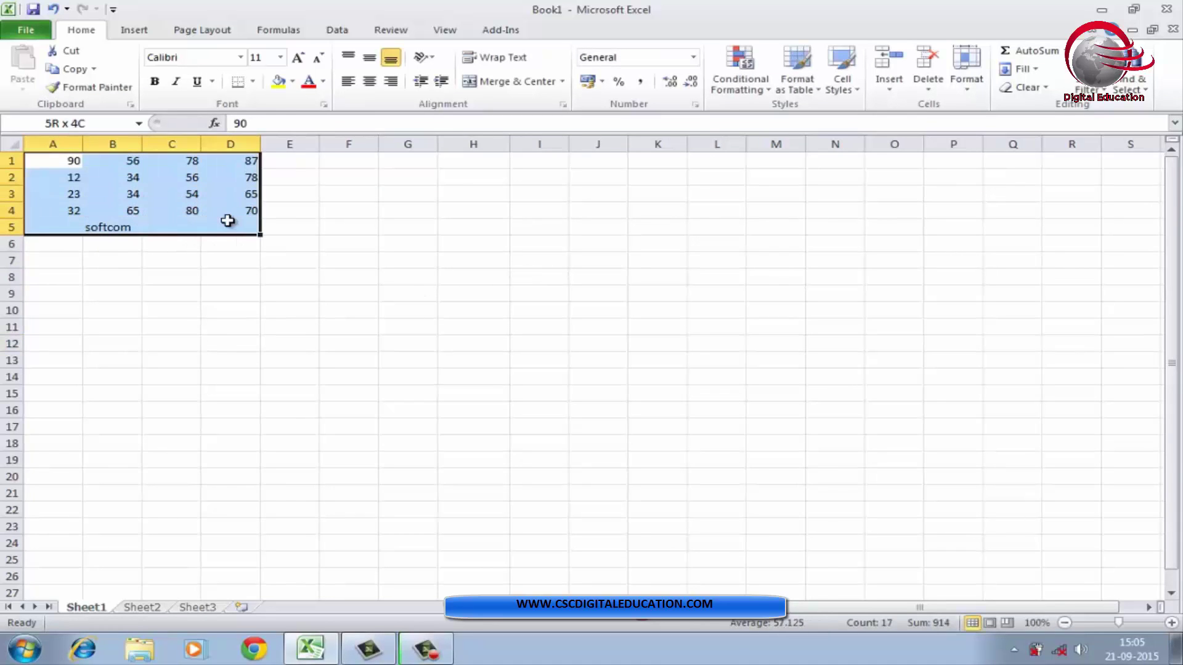
pyautogui.click(746, 86)
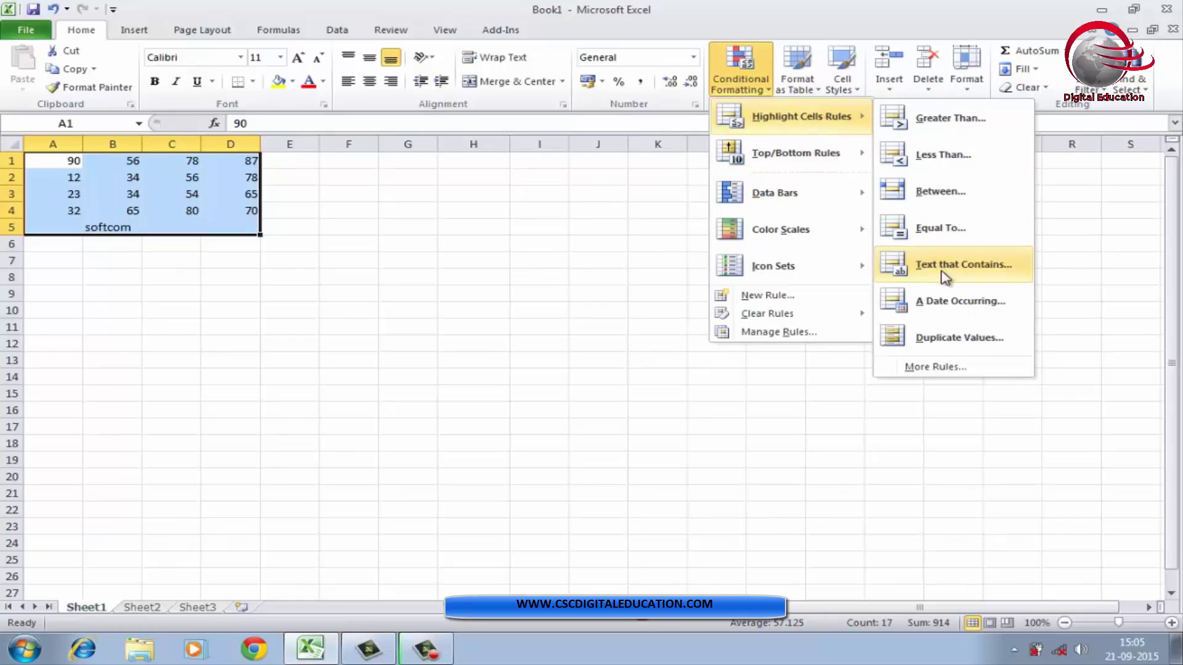
pyautogui.click(952, 266)
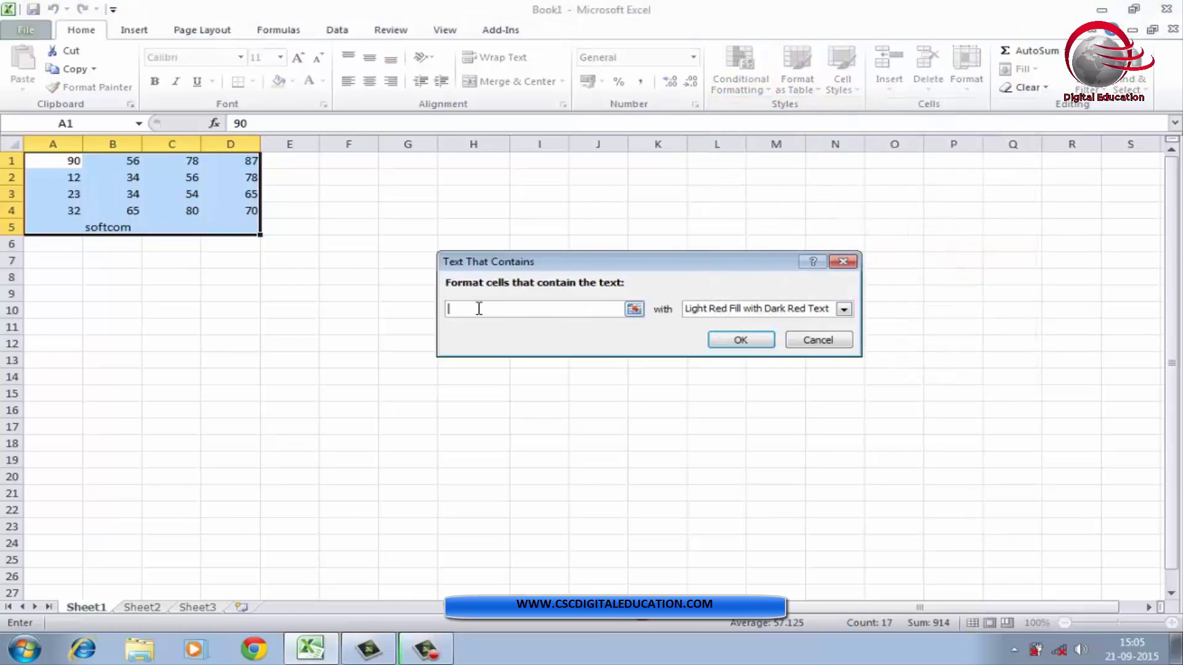
pyautogui.write('soft')
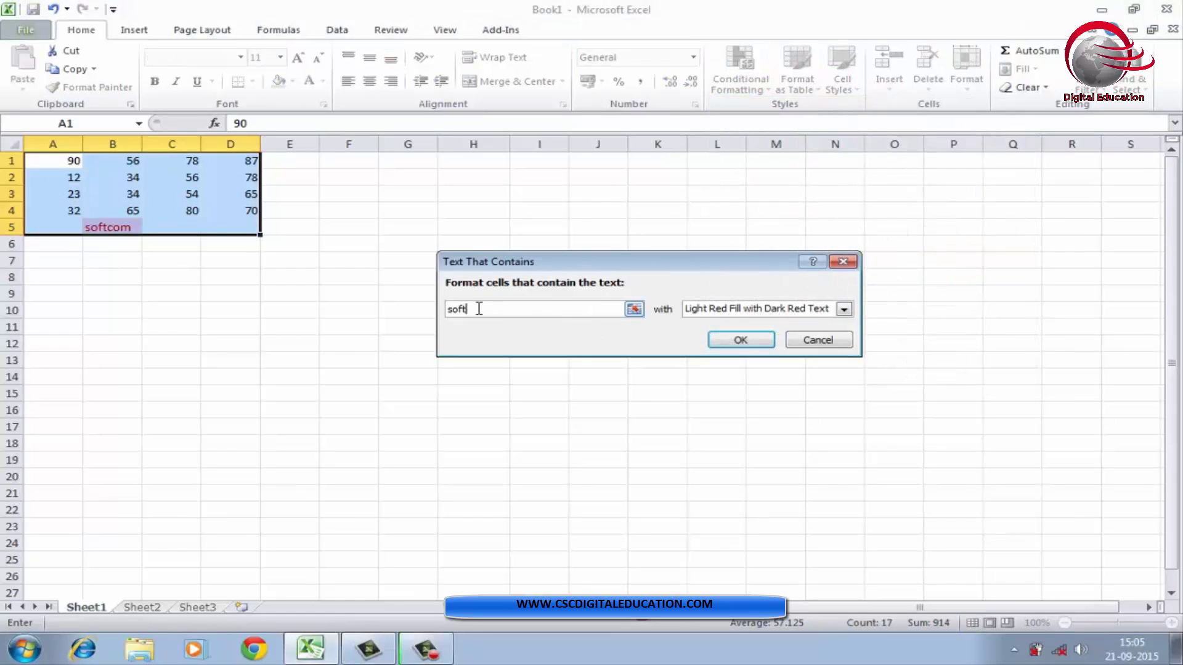
pyautogui.write('com')
pyautogui.click(842, 261)
# - Highlight the duplicate values in A1:D5 with Light Red Fill with Dark Red Text
pyautogui.click(728, 88)
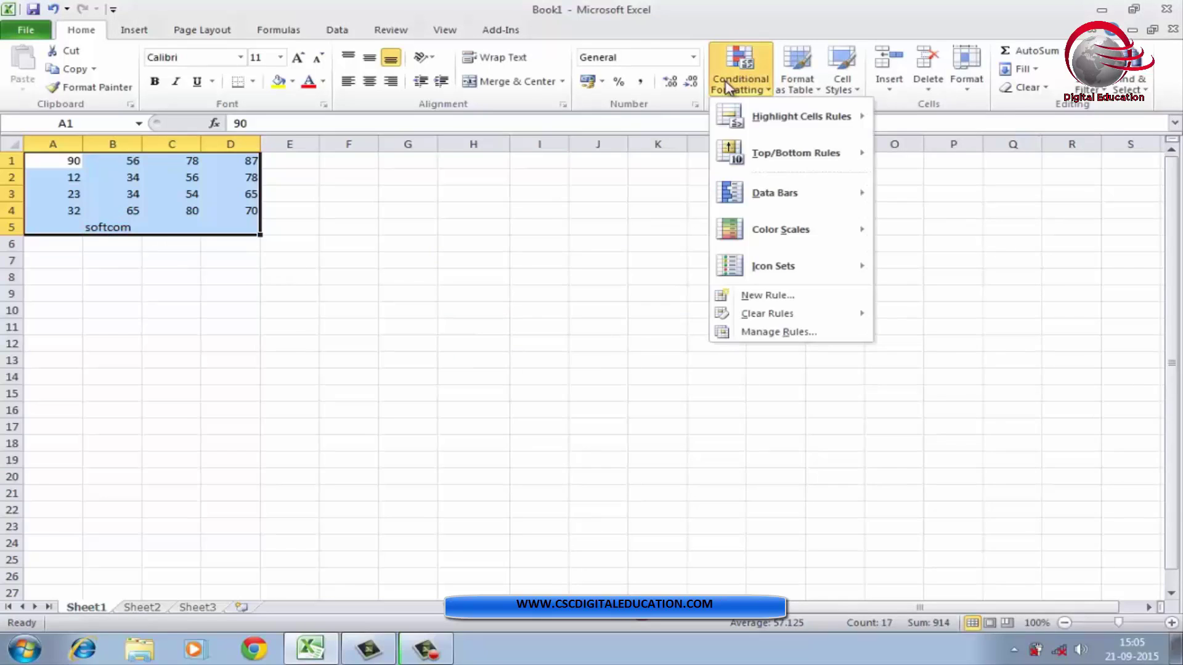
pyautogui.moveTo(801, 120)
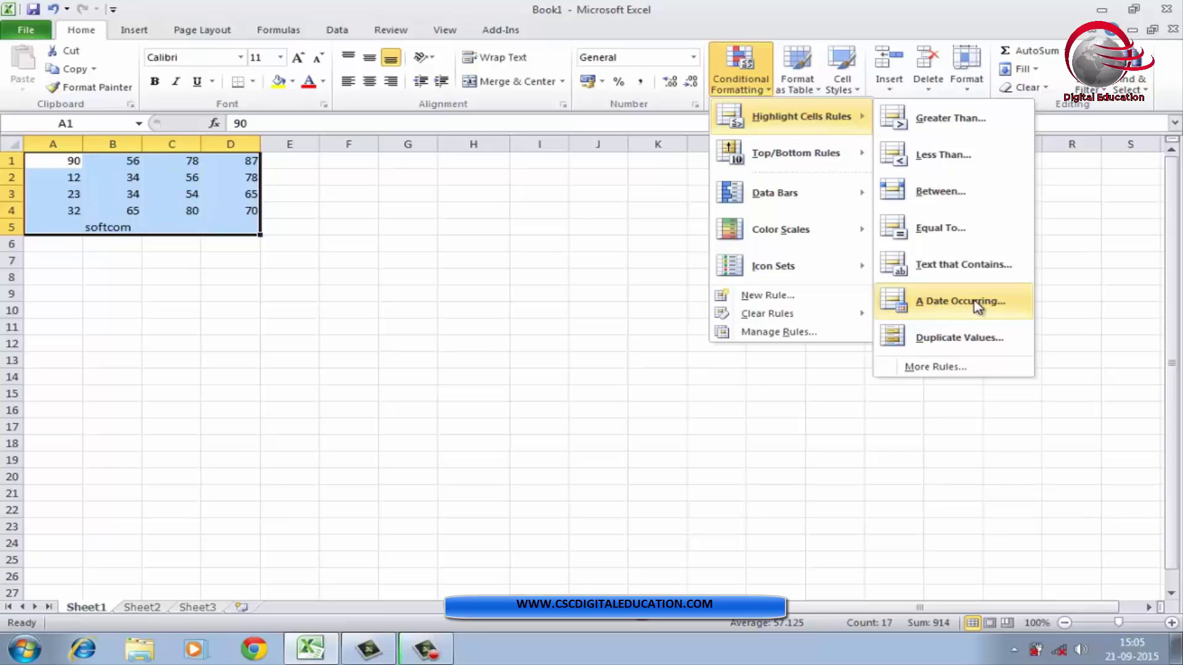
pyautogui.click(980, 338)
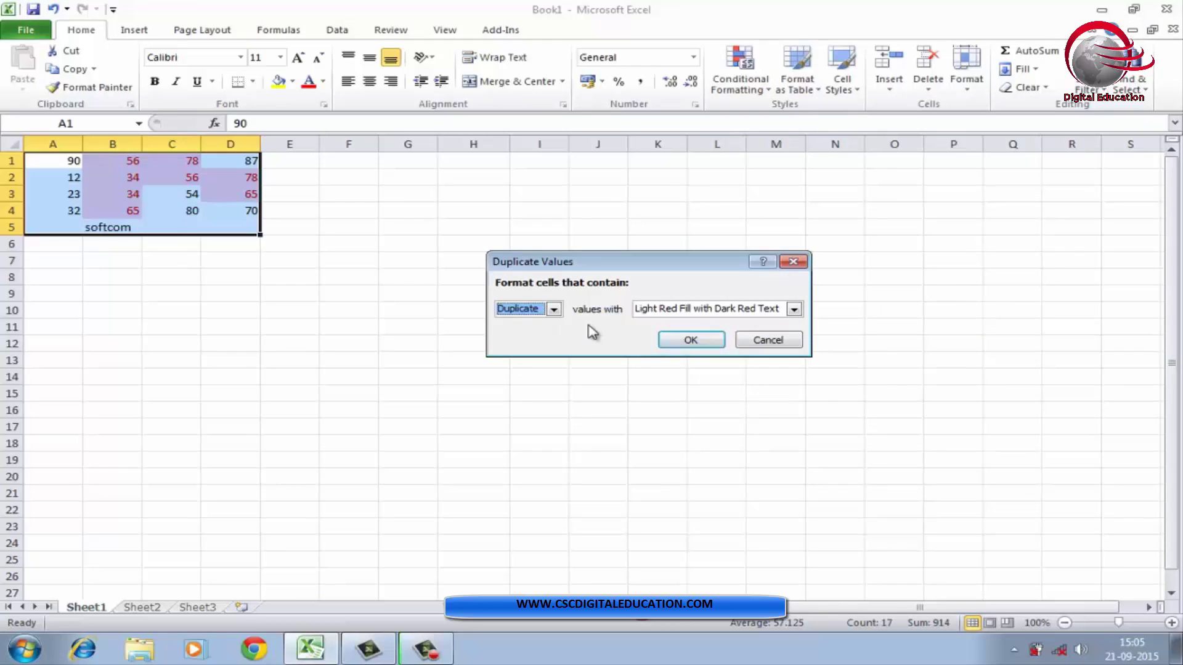
pyautogui.click(555, 310)
pyautogui.click(567, 339)
pyautogui.click(713, 342)
pyautogui.click(453, 307)
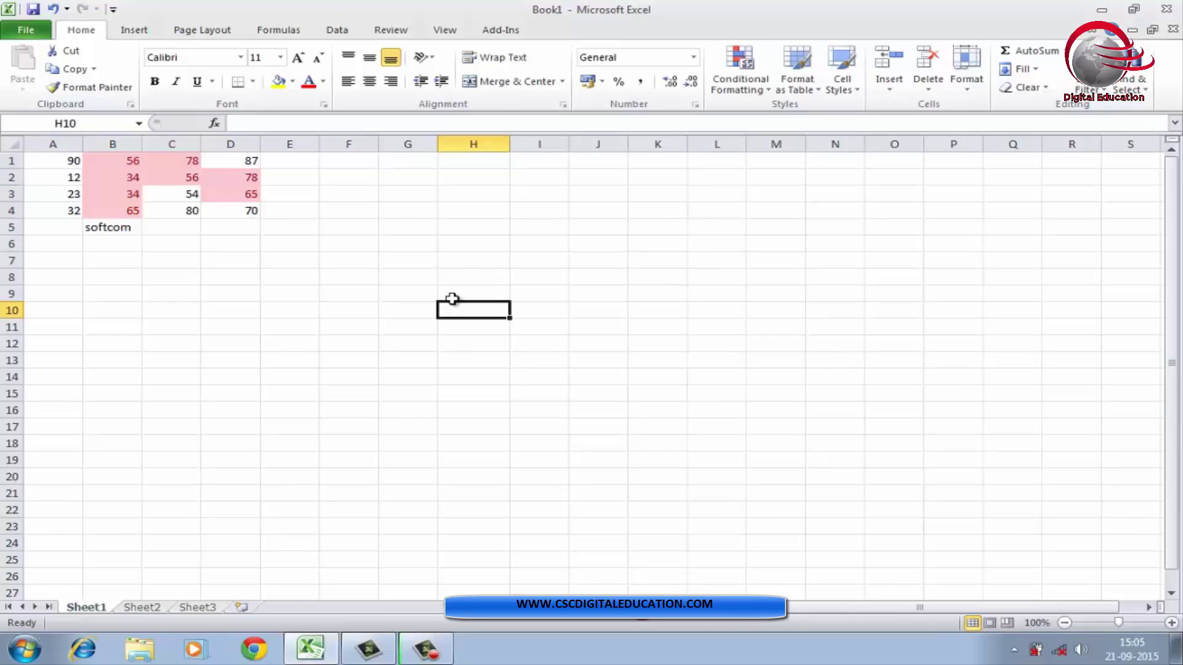
# - Clear the duplicate-values conditional formatting rule from the selected cells A1:D5
pyautogui.moveTo(68, 162); pyautogui.dragTo(253, 227)
pyautogui.click(740, 71)
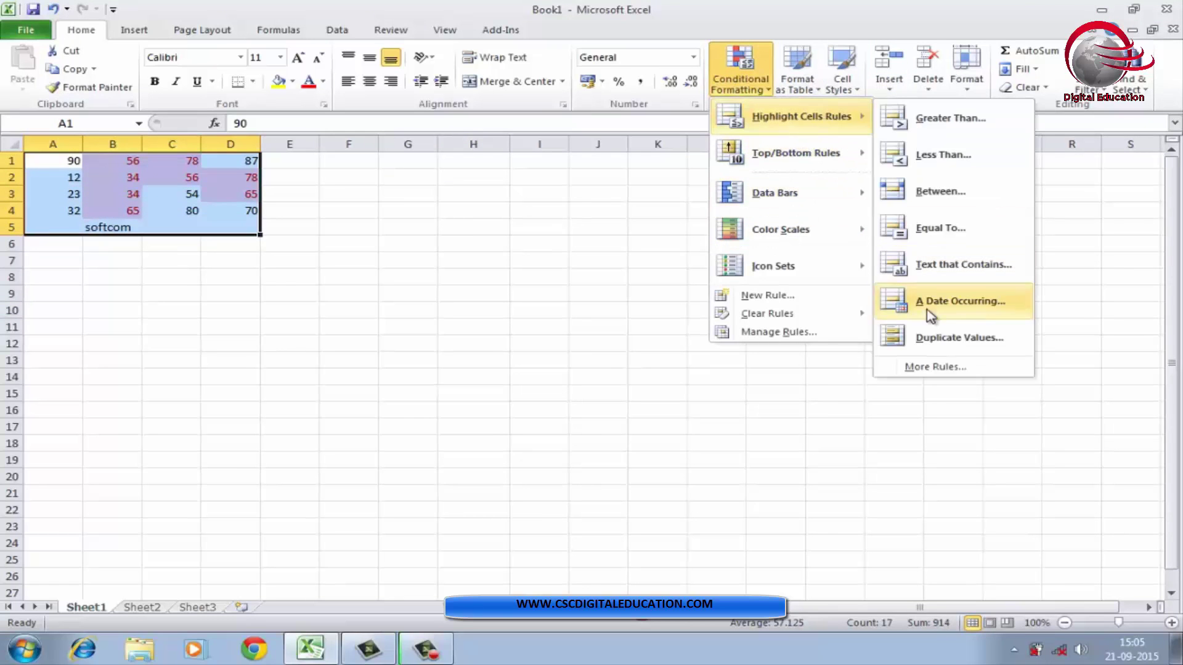
pyautogui.moveTo(798, 320)
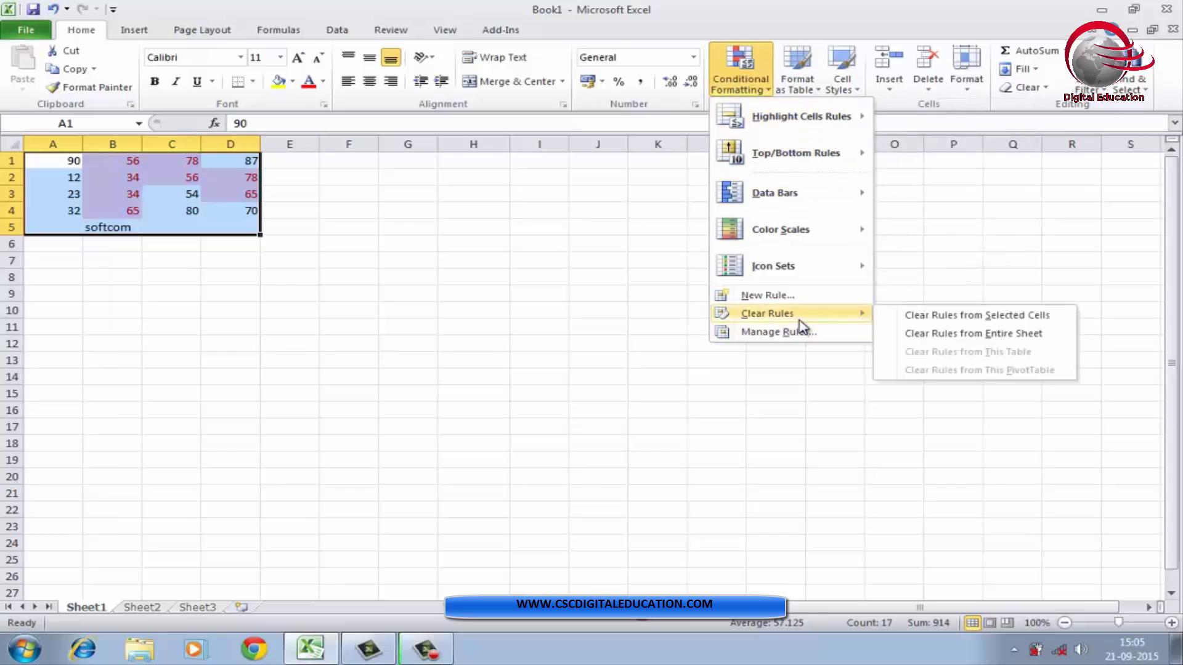
pyautogui.click(958, 314)
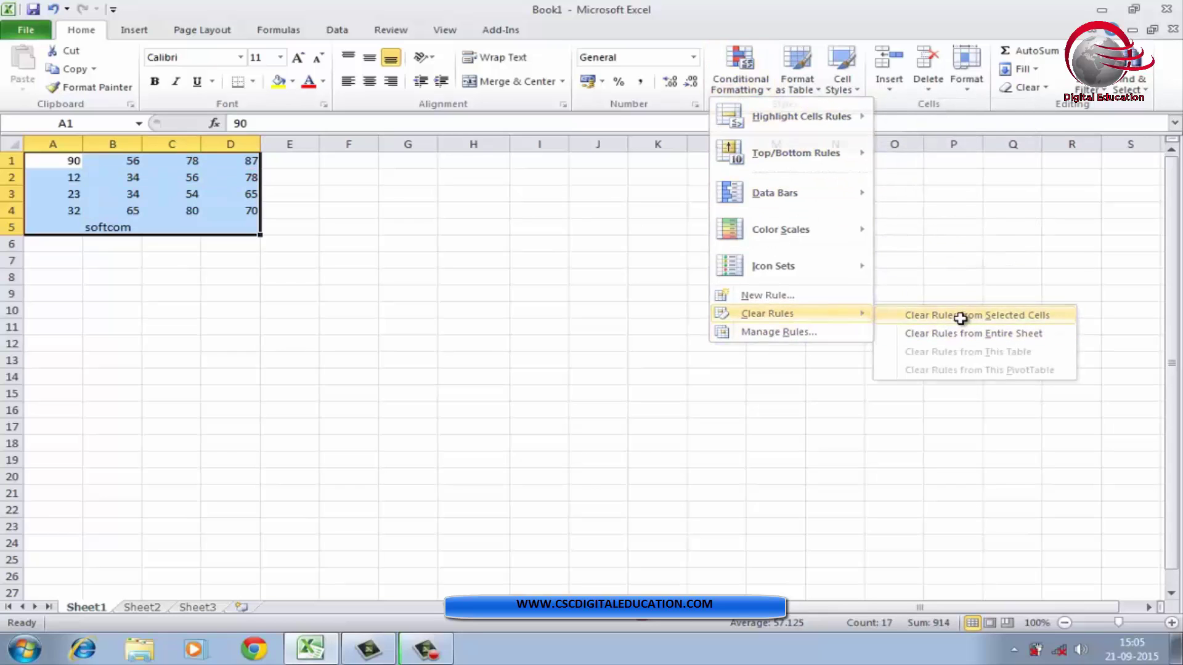
# - Apply red gradient-fill data bars to the cells in A1:D5
pyautogui.click(757, 90)
pyautogui.moveTo(781, 172)
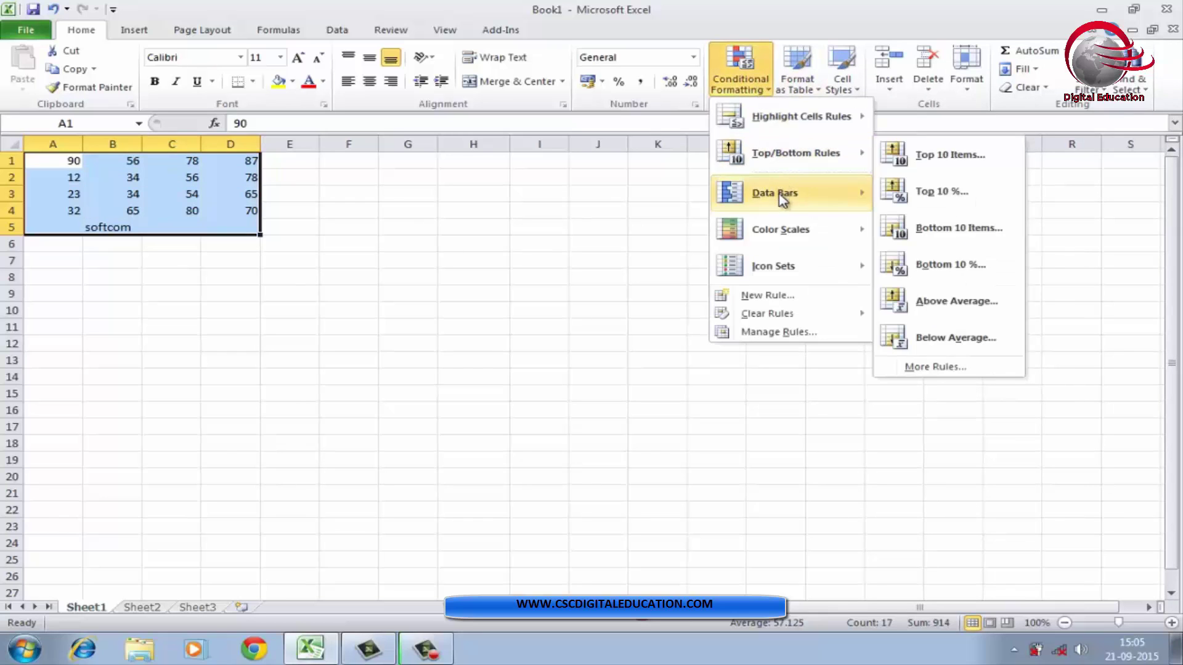
pyautogui.moveTo(782, 201)
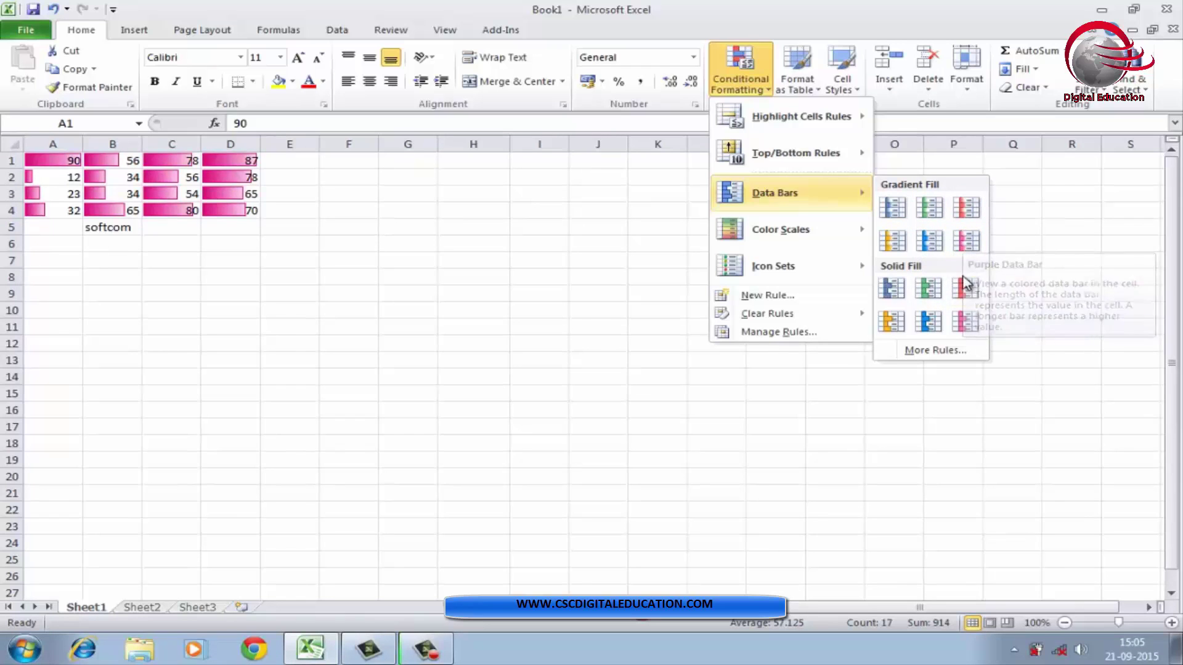
pyautogui.click(978, 216)
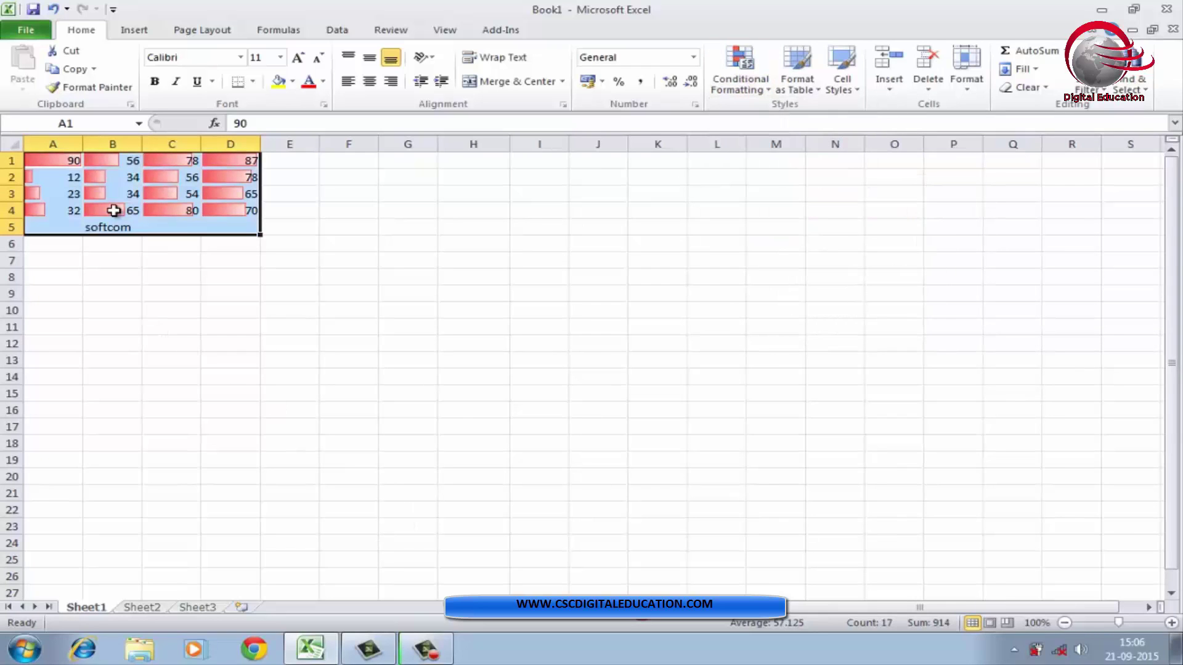
# - Add a red-yellow-green color scale to the cells in A1:D5, with red for the highest values
pyautogui.click(766, 89)
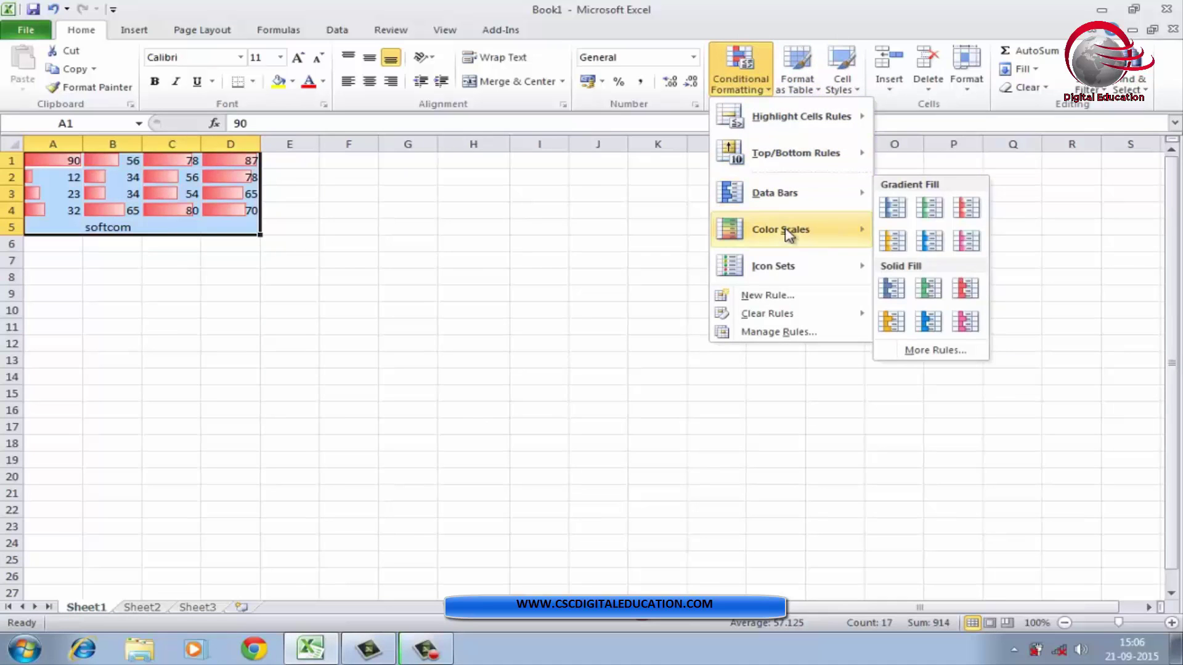
pyautogui.moveTo(787, 233)
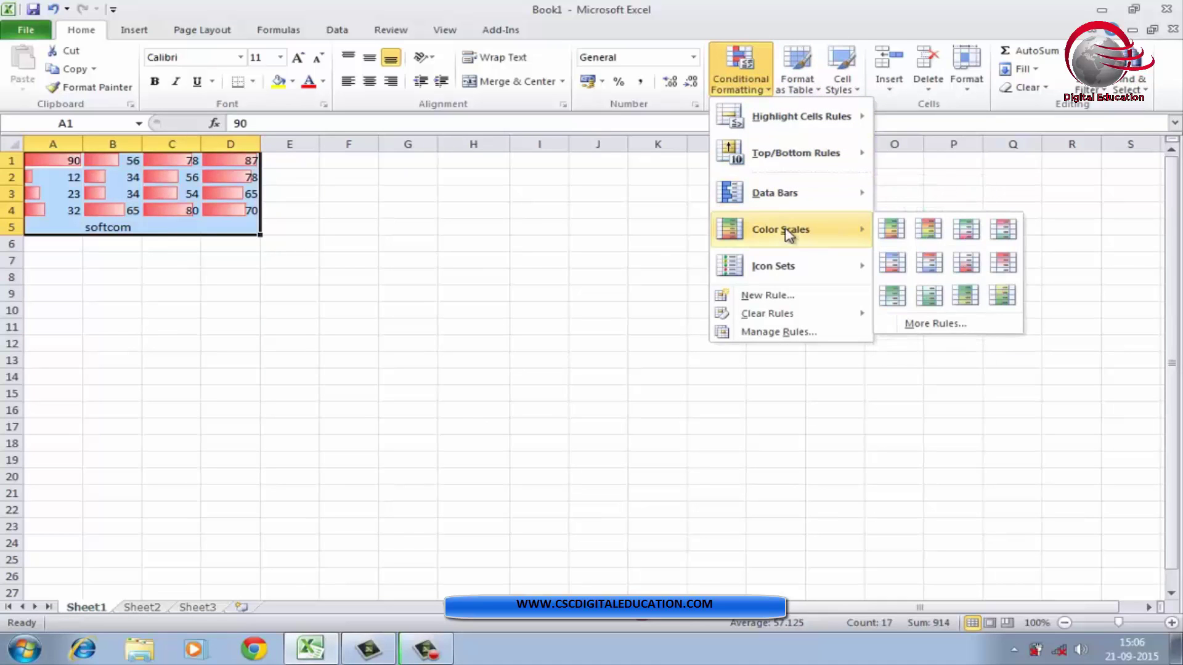
pyautogui.click(929, 231)
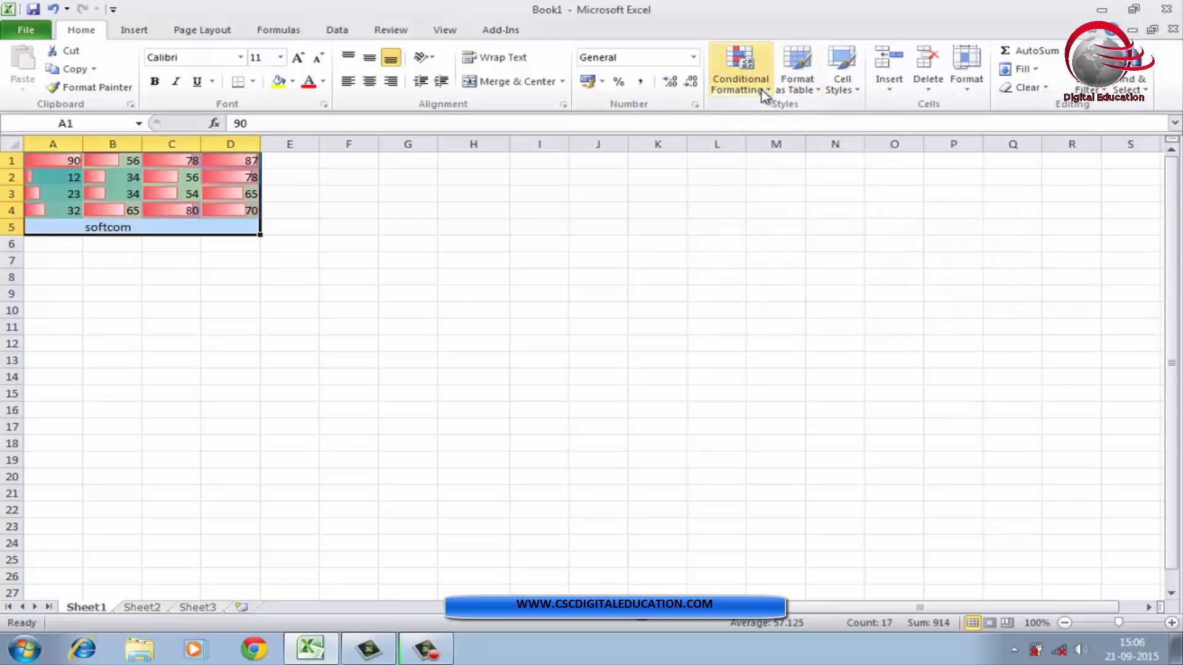
# - Add the shapes icon set with plain green, yellow and red circles to the cells in A1:D5
pyautogui.click(760, 93)
pyautogui.moveTo(764, 271)
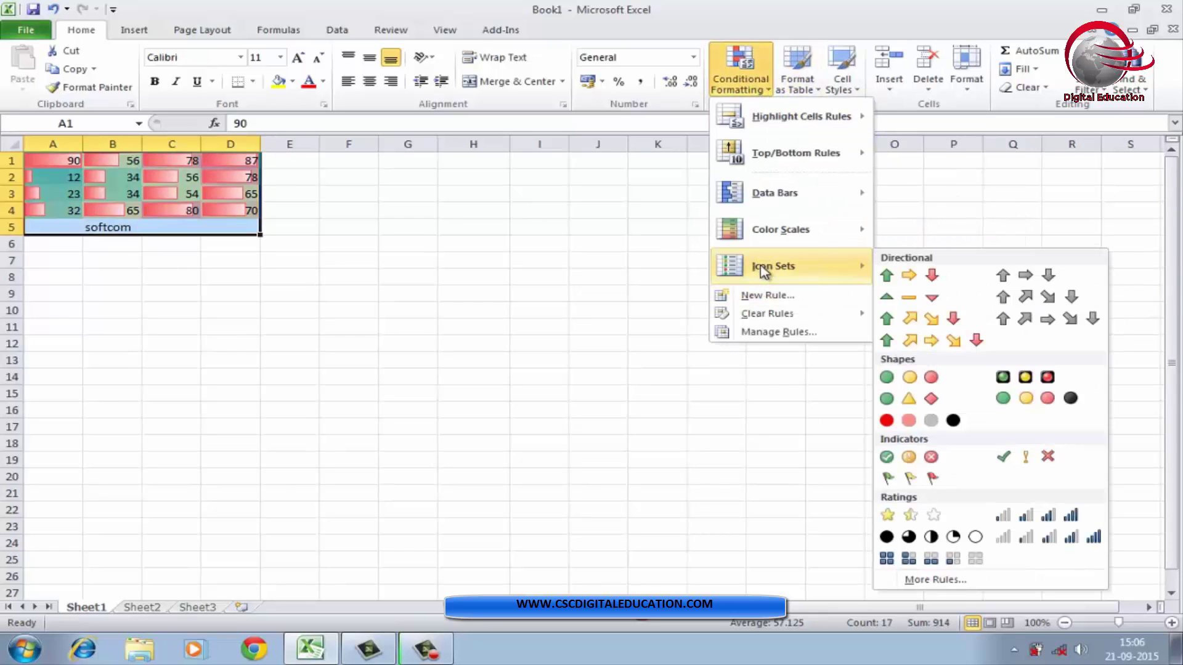
pyautogui.click(930, 383)
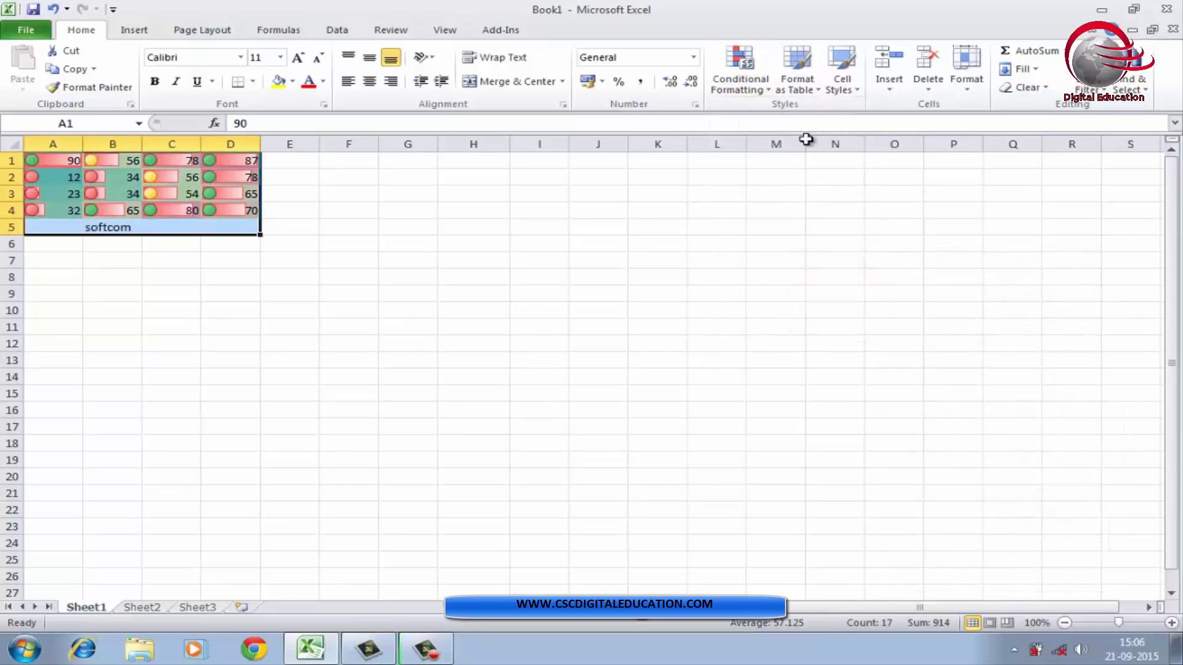
# - Clear all conditional formatting rules from the selected cells A1:D5
pyautogui.click(763, 91)
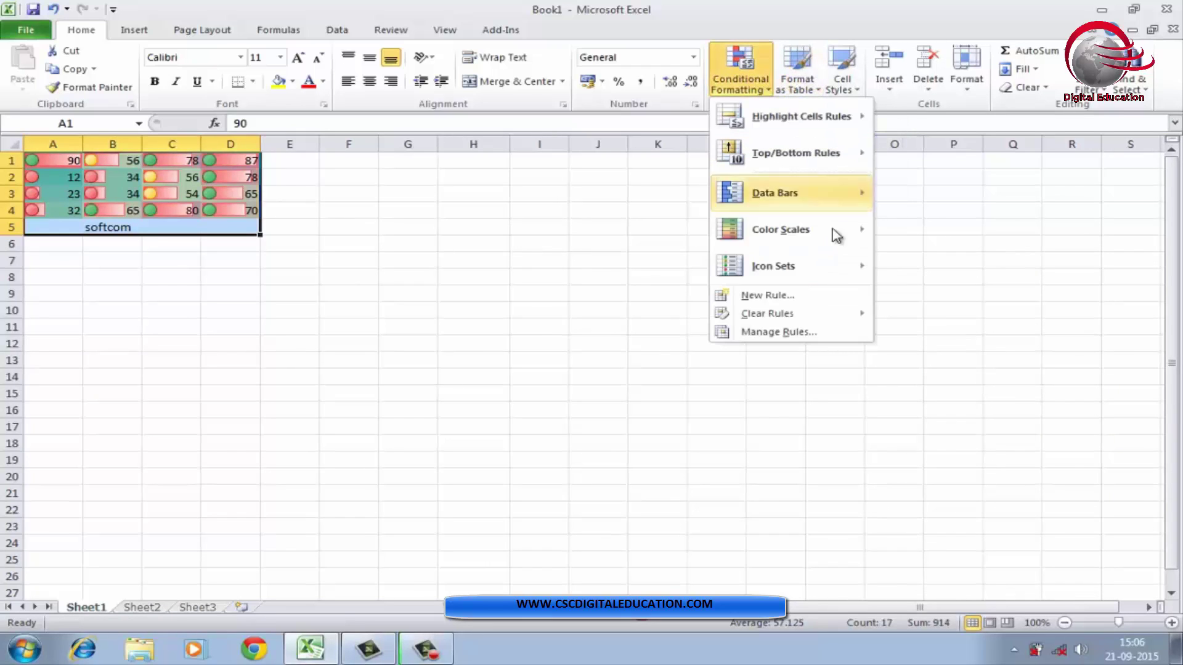
pyautogui.moveTo(777, 316)
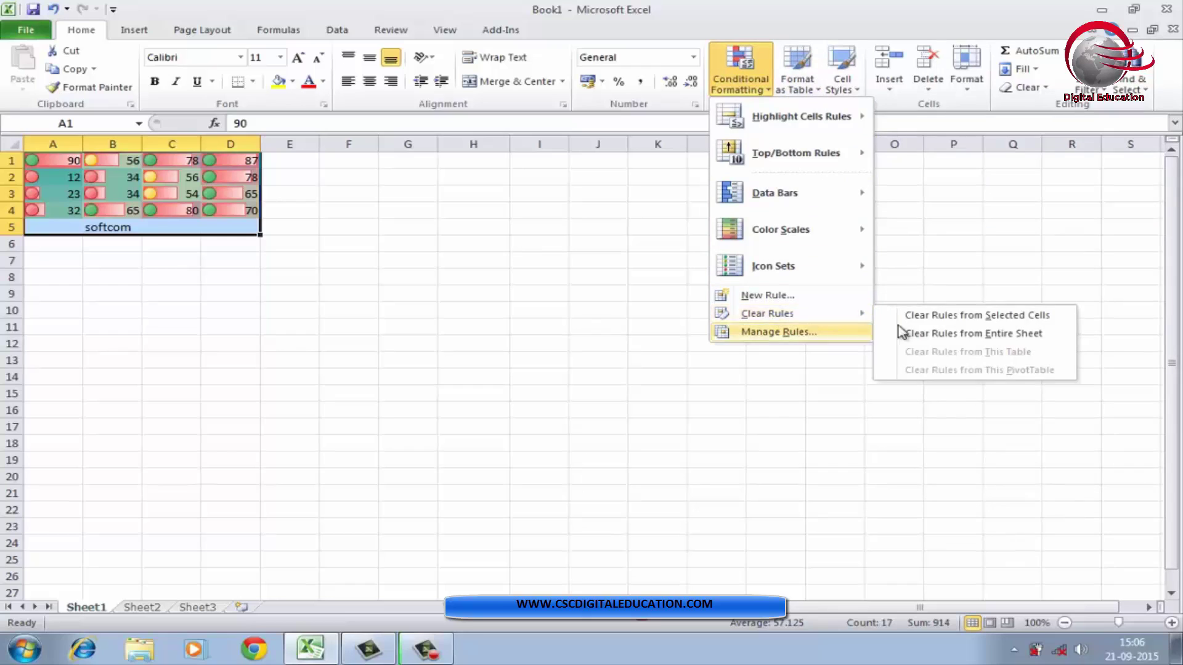
pyautogui.click(953, 317)
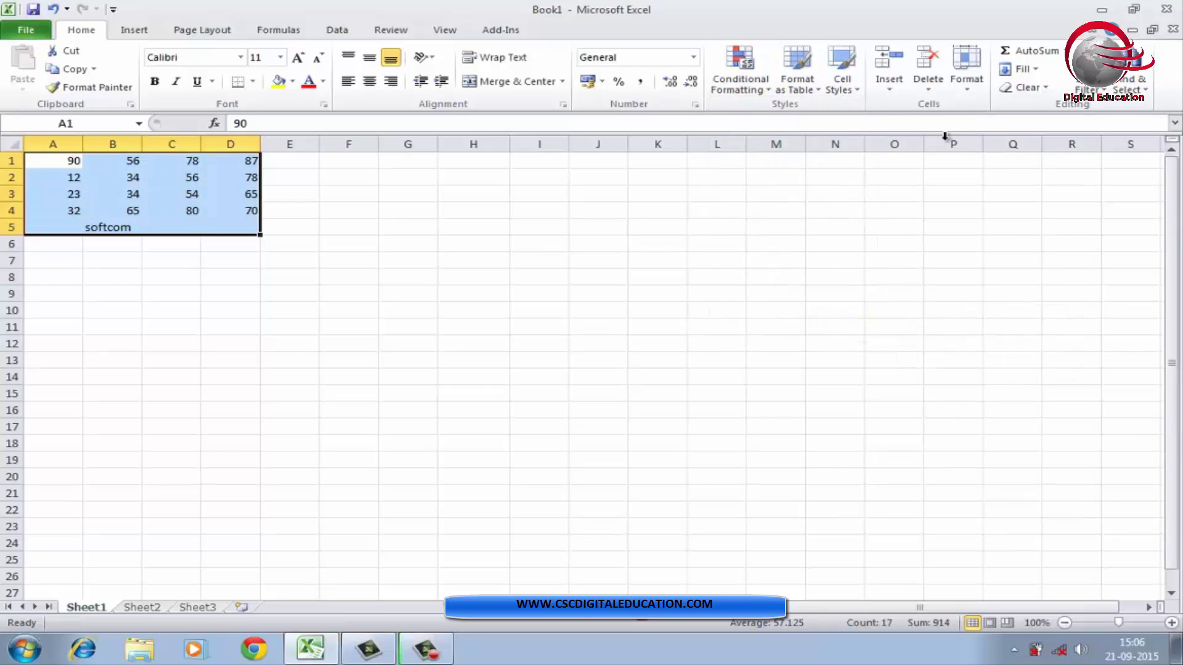
# - Format A1:D5 as a table with an aqua medium table style and no existing headers, and undo the table formatting
pyautogui.click(777, 91)
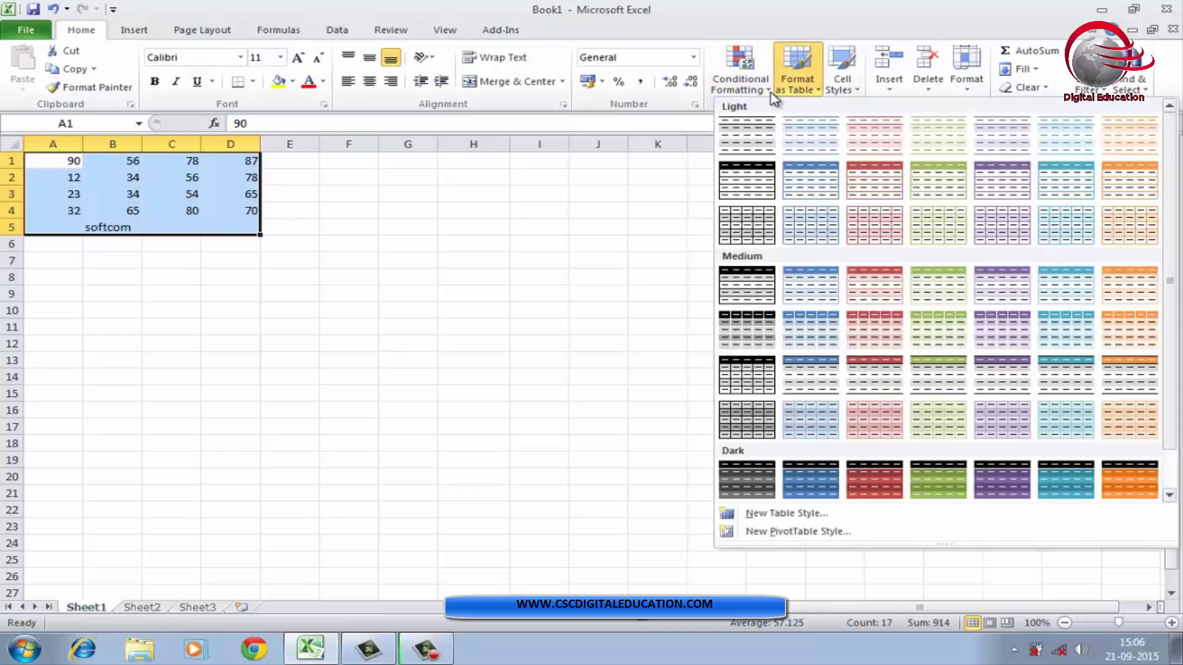
pyautogui.click(746, 83)
pyautogui.click(801, 111)
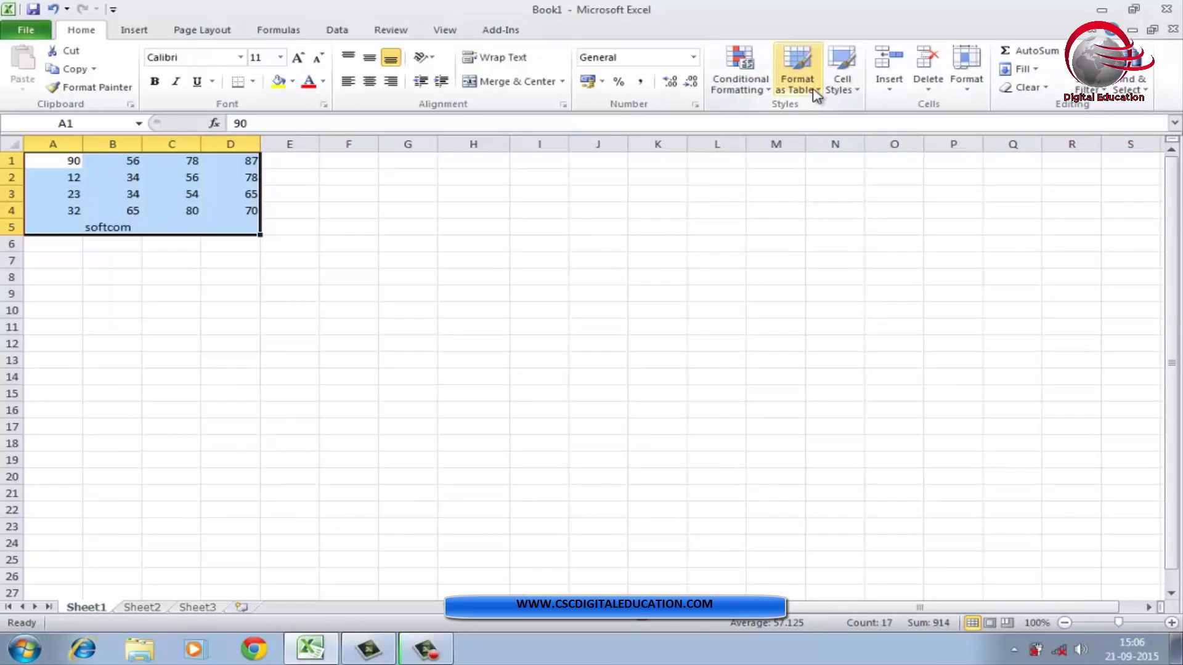
pyautogui.click(814, 92)
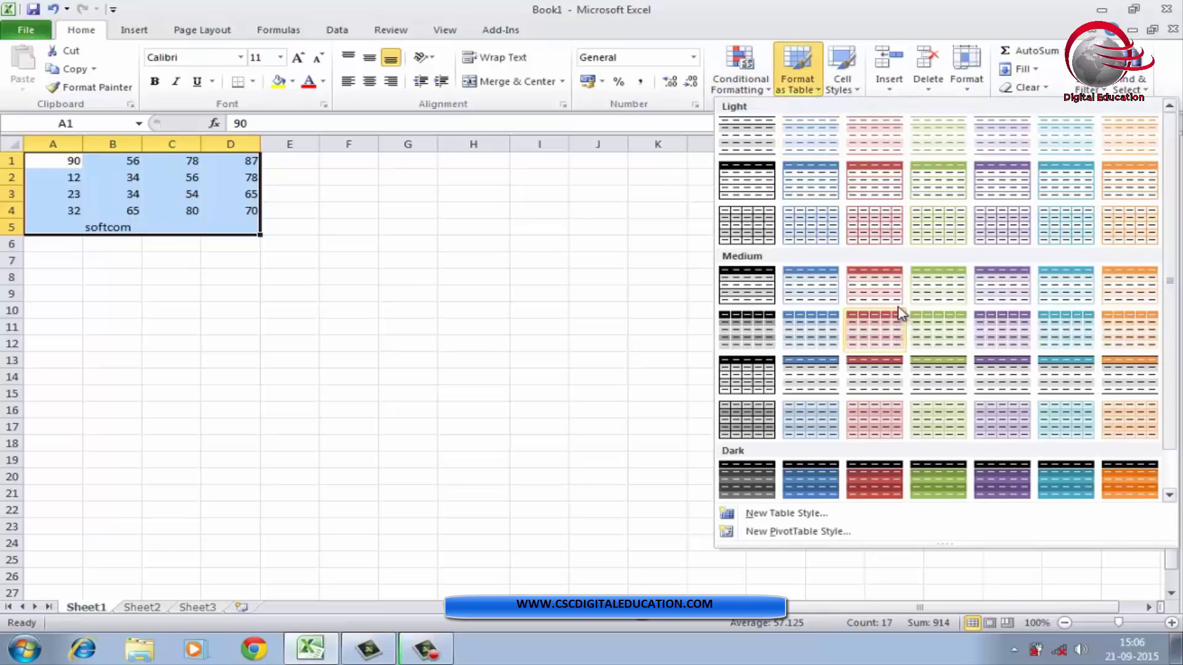
pyautogui.click(1051, 323)
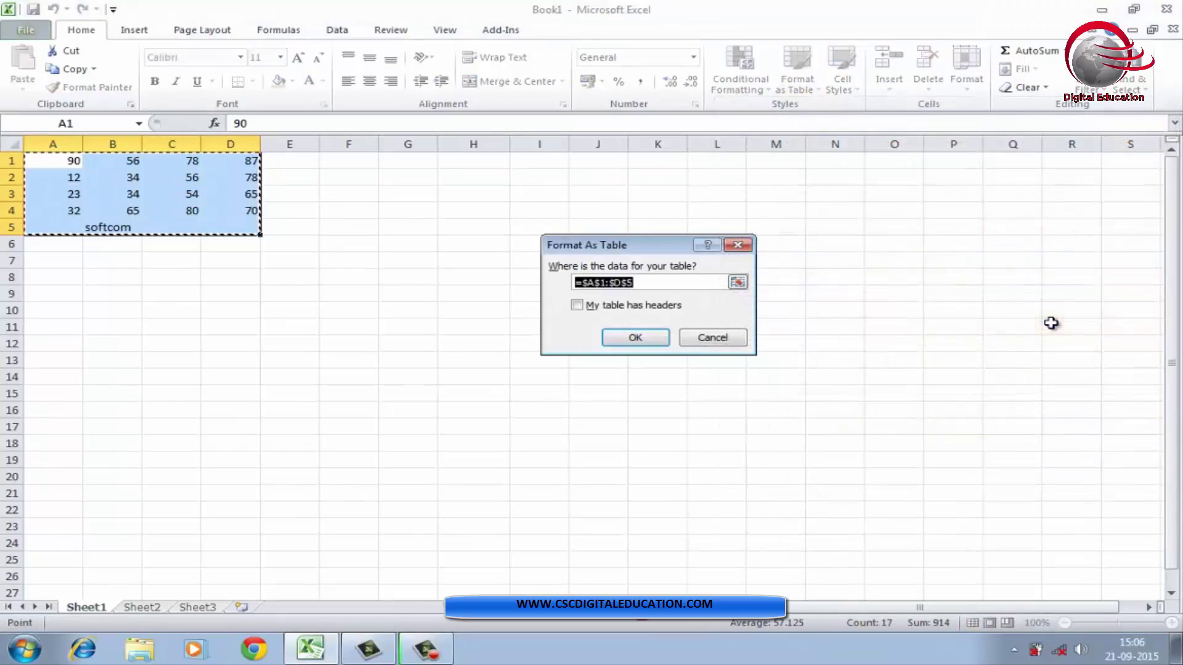
pyautogui.click(634, 338)
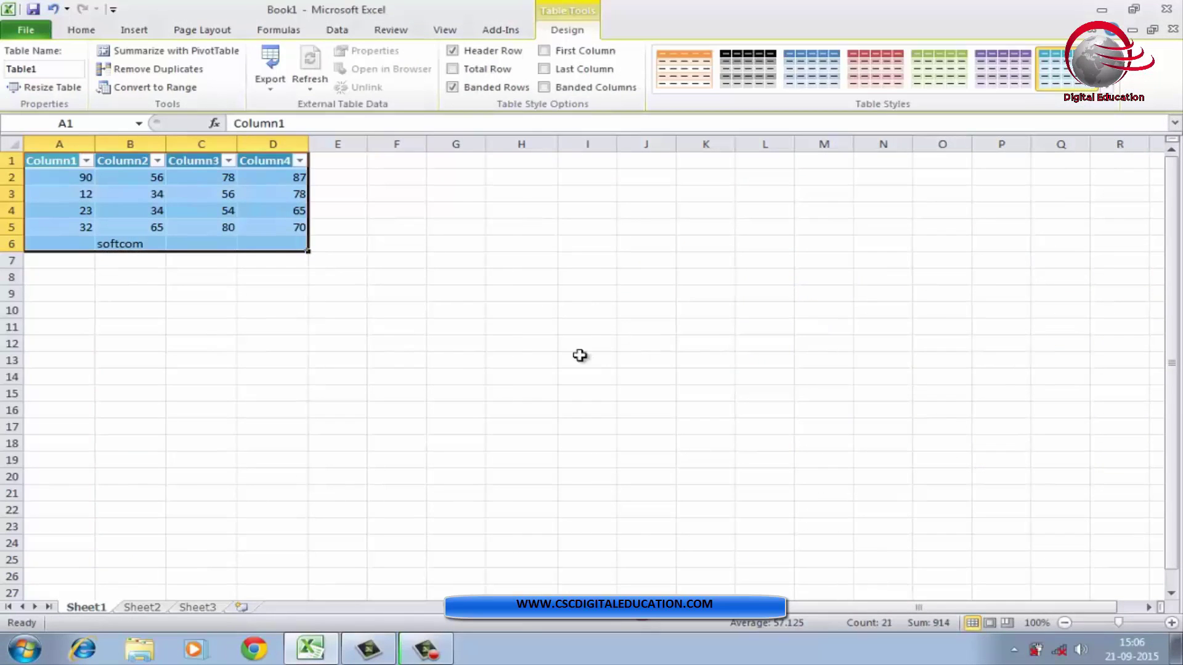
pyautogui.click(439, 345)
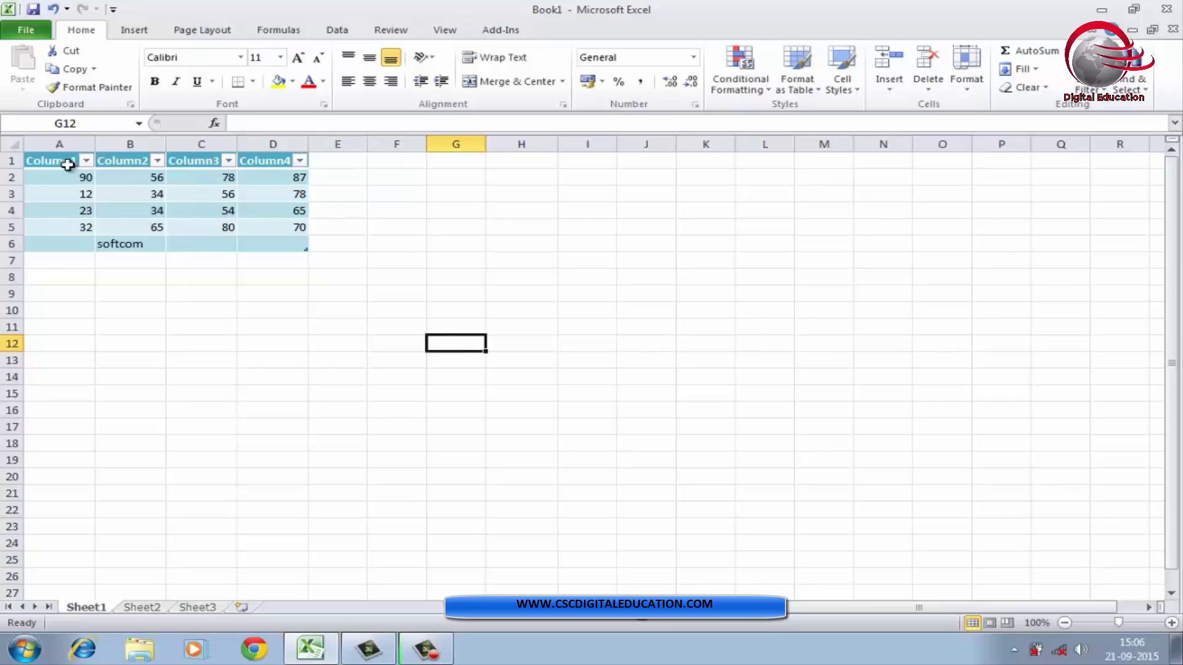
pyautogui.hotkey('ctrl', 'z')
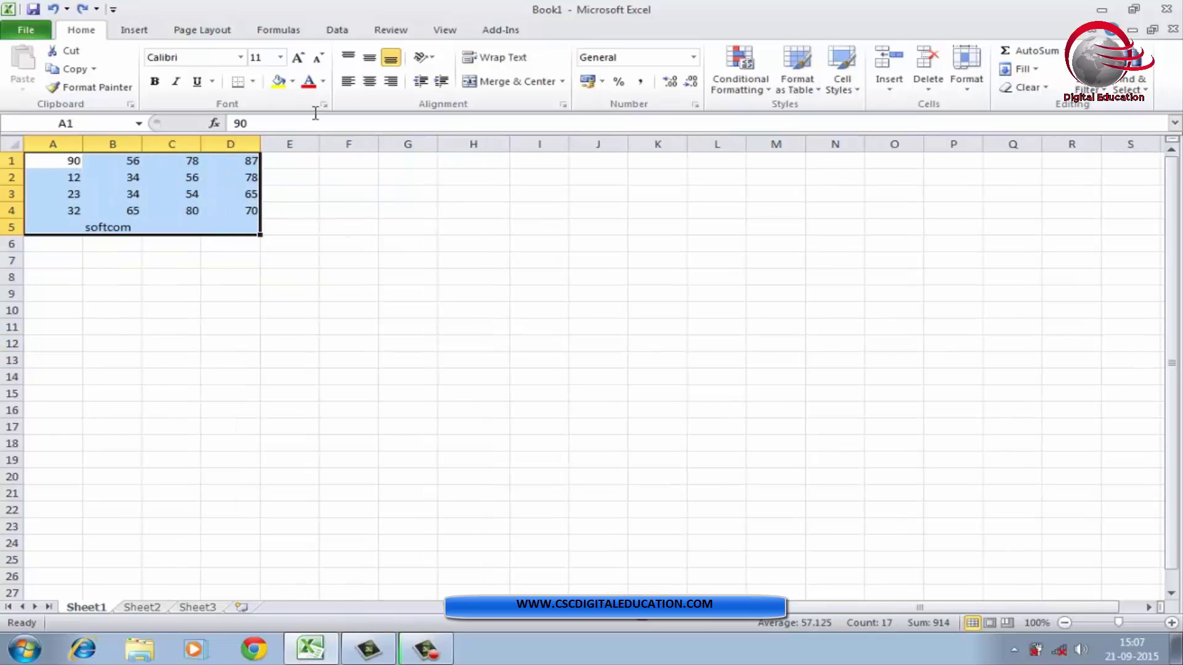
pyautogui.click(747, 97)
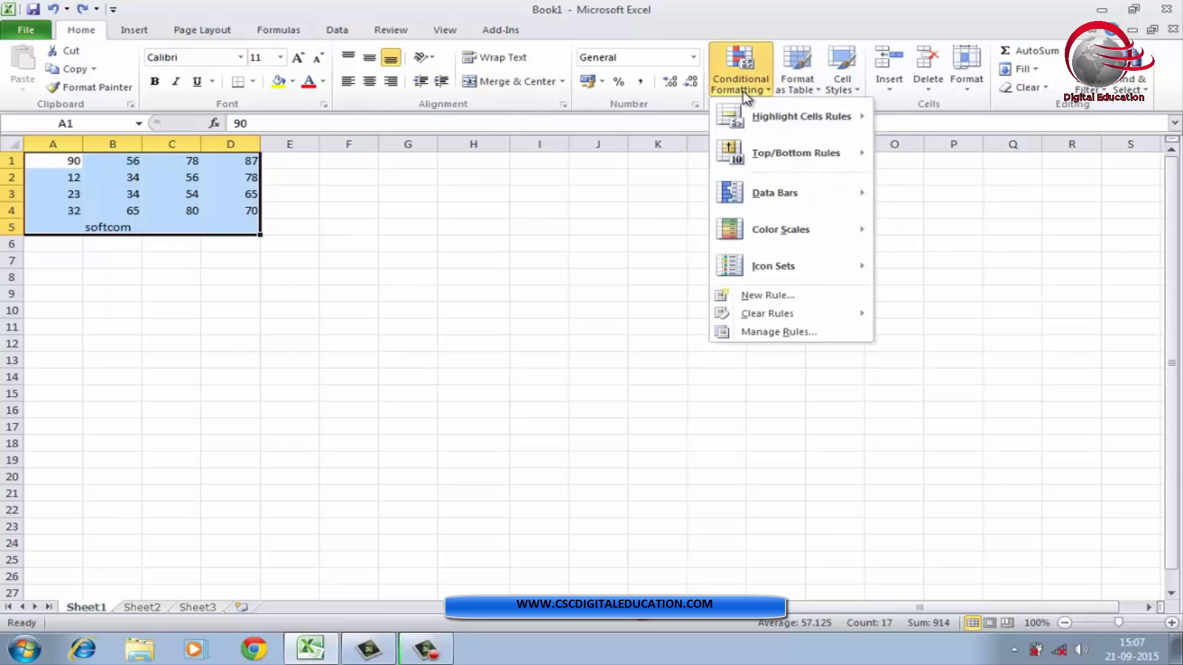
pyautogui.moveTo(783, 246)
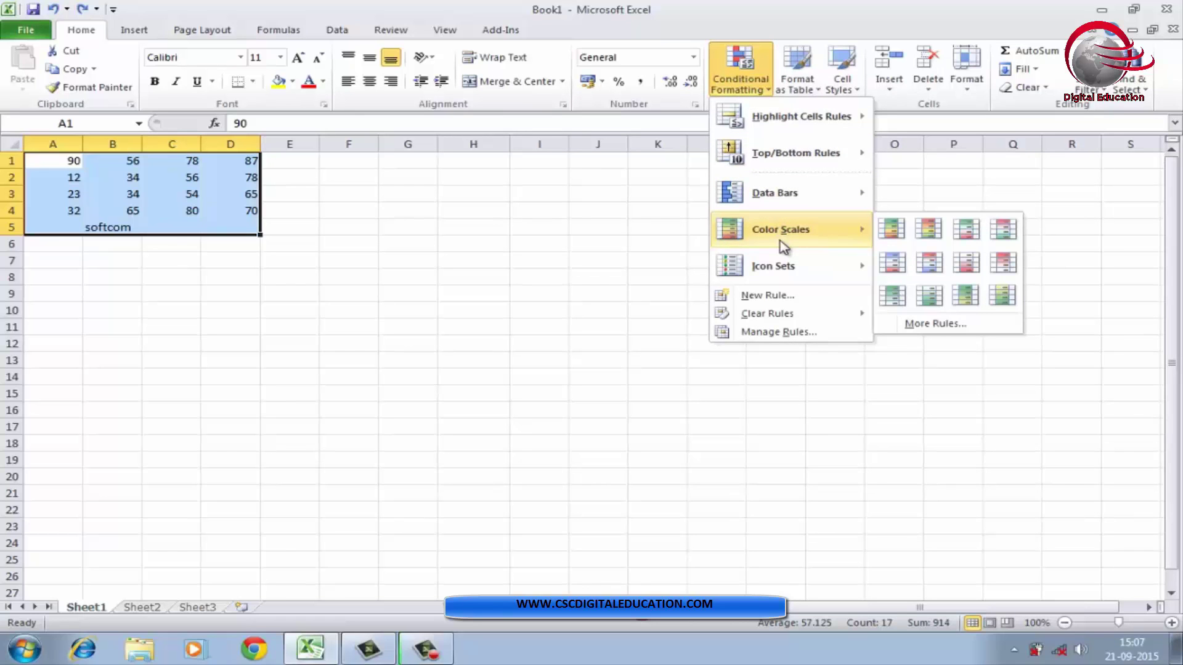
pyautogui.click(807, 94)
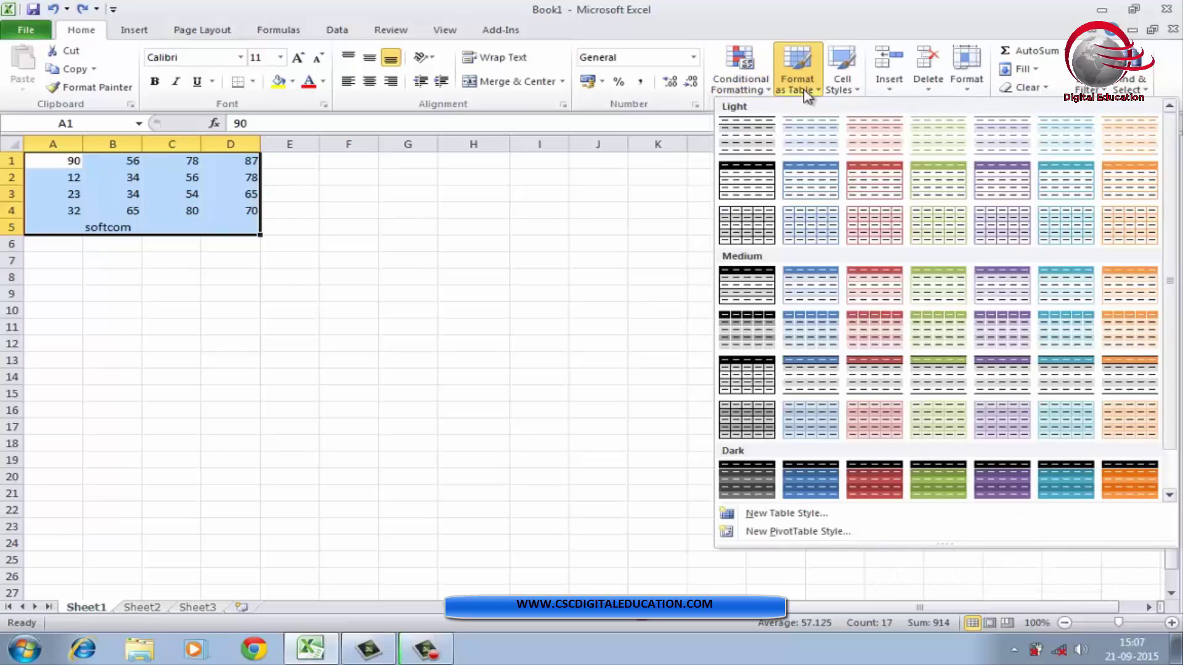
pyautogui.click(493, 223)
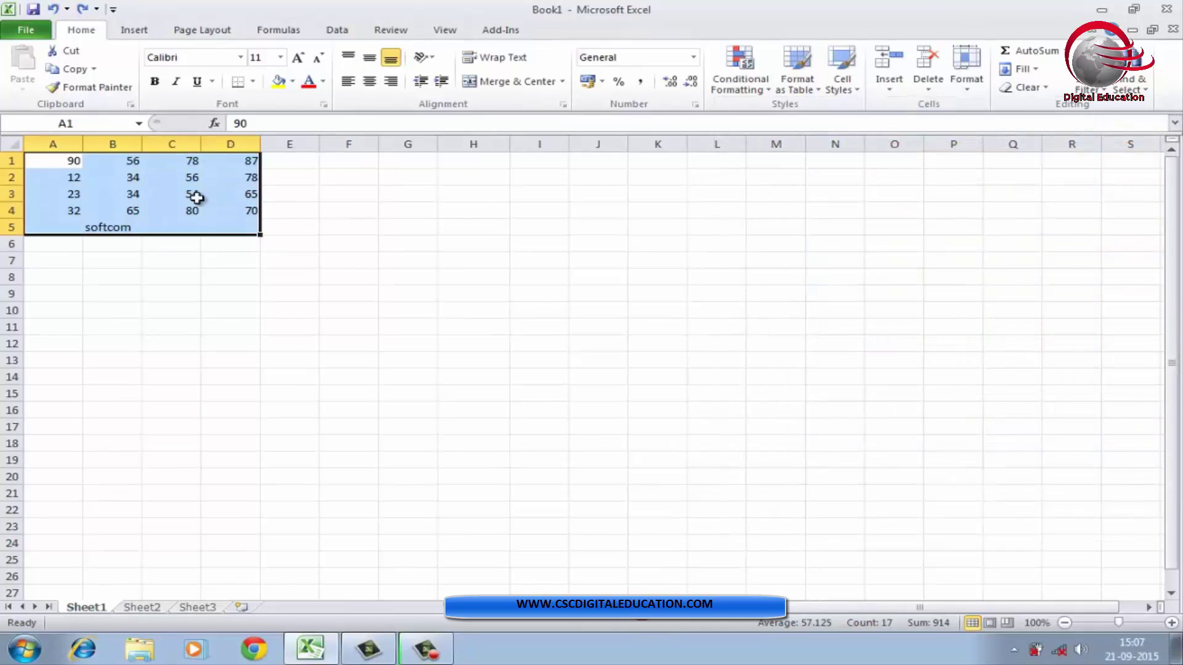
pyautogui.click(298, 311)
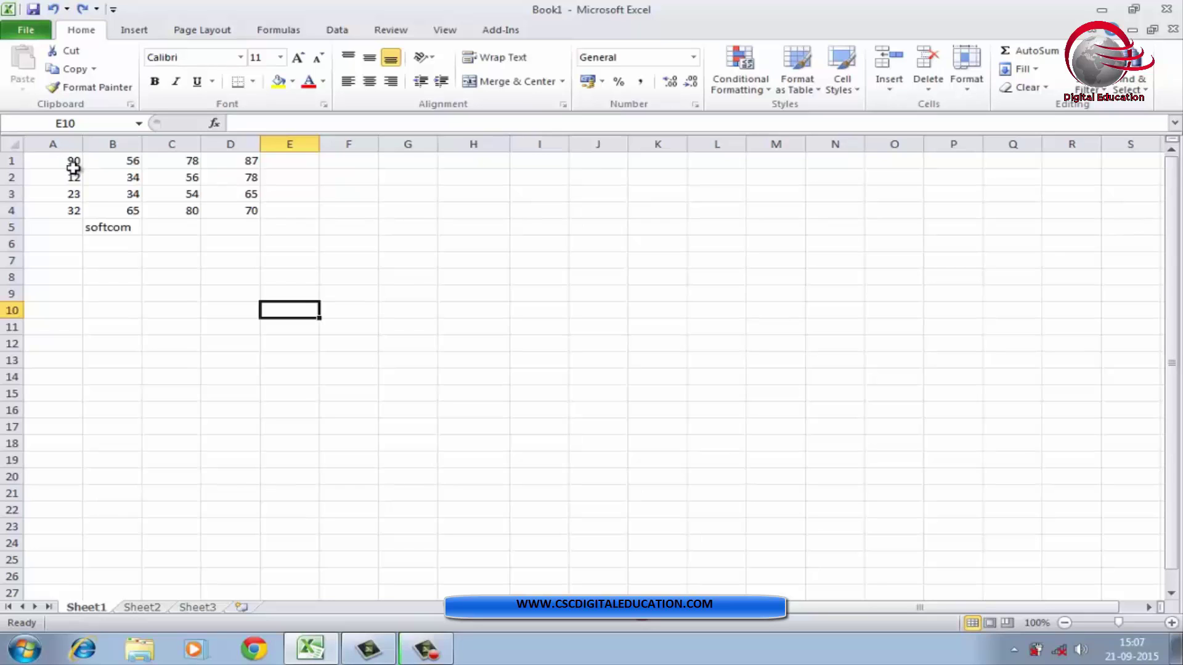
pyautogui.moveTo(72, 161); pyautogui.dragTo(72, 223)
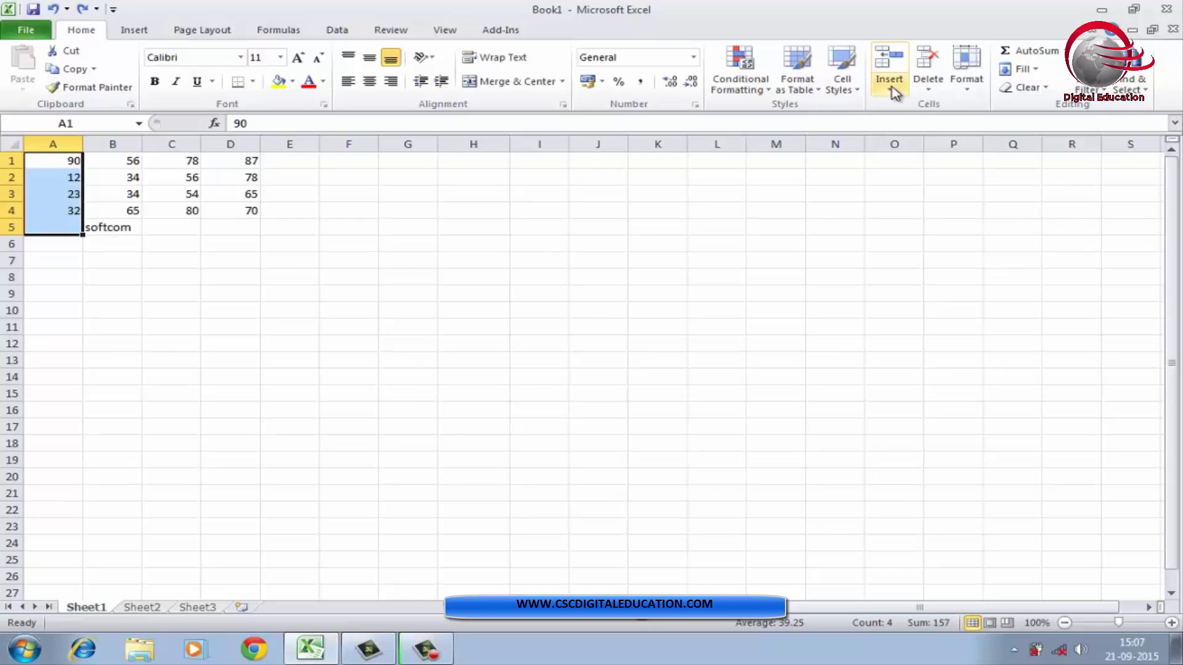
pyautogui.moveTo(212, 306); pyautogui.dragTo(178, 309)
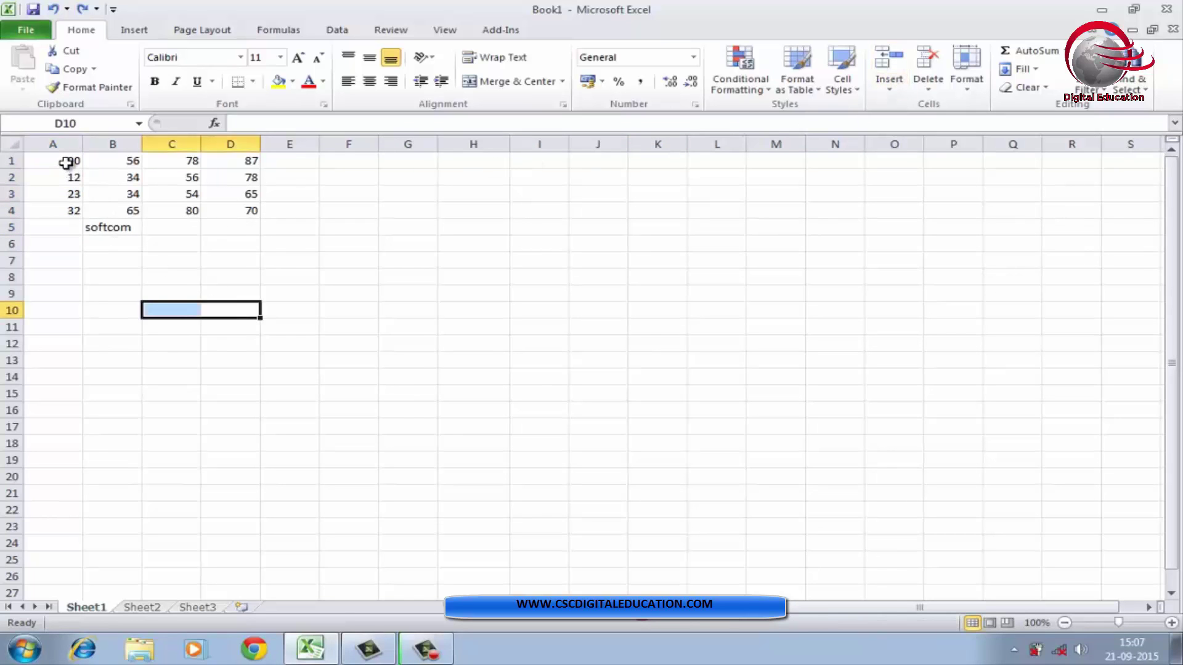
# - Apply the Bad cell style to cell A1
pyautogui.click(66, 162)
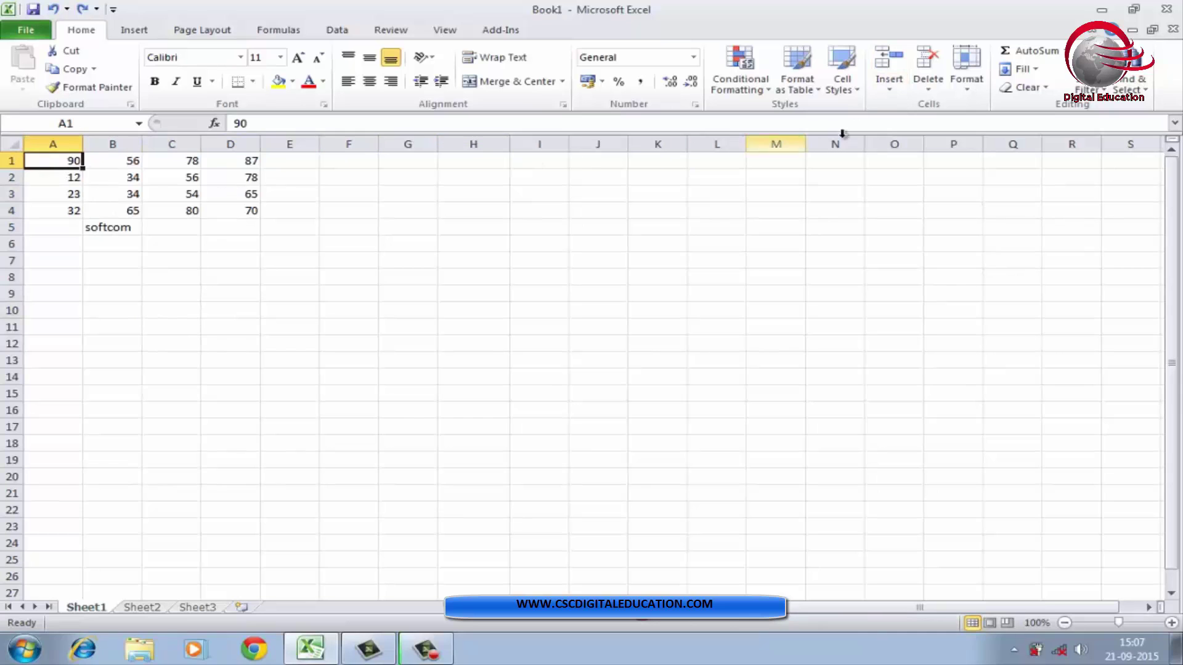
pyautogui.click(858, 96)
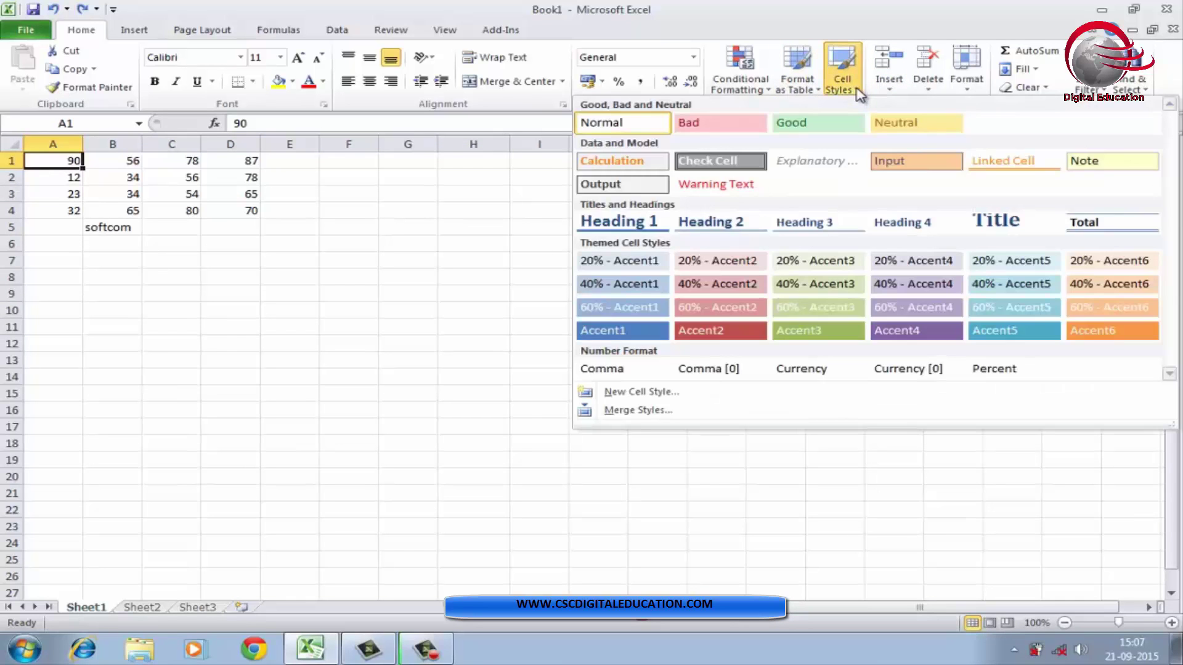
pyautogui.click(744, 122)
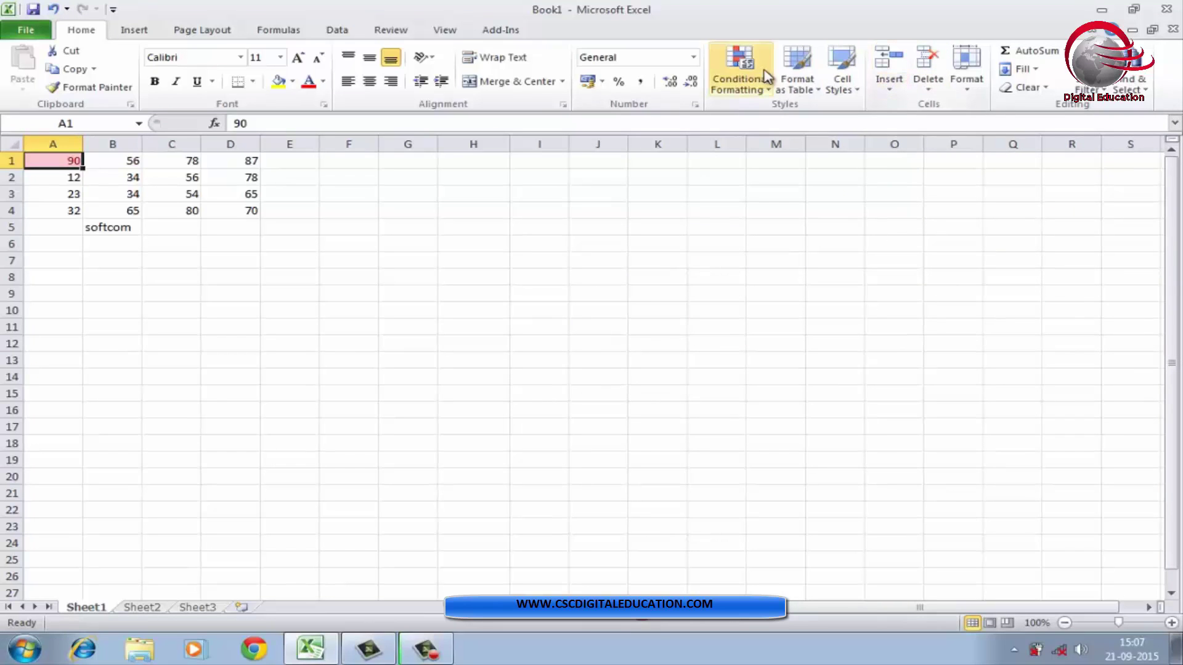
pyautogui.click(850, 93)
pyautogui.click(336, 287)
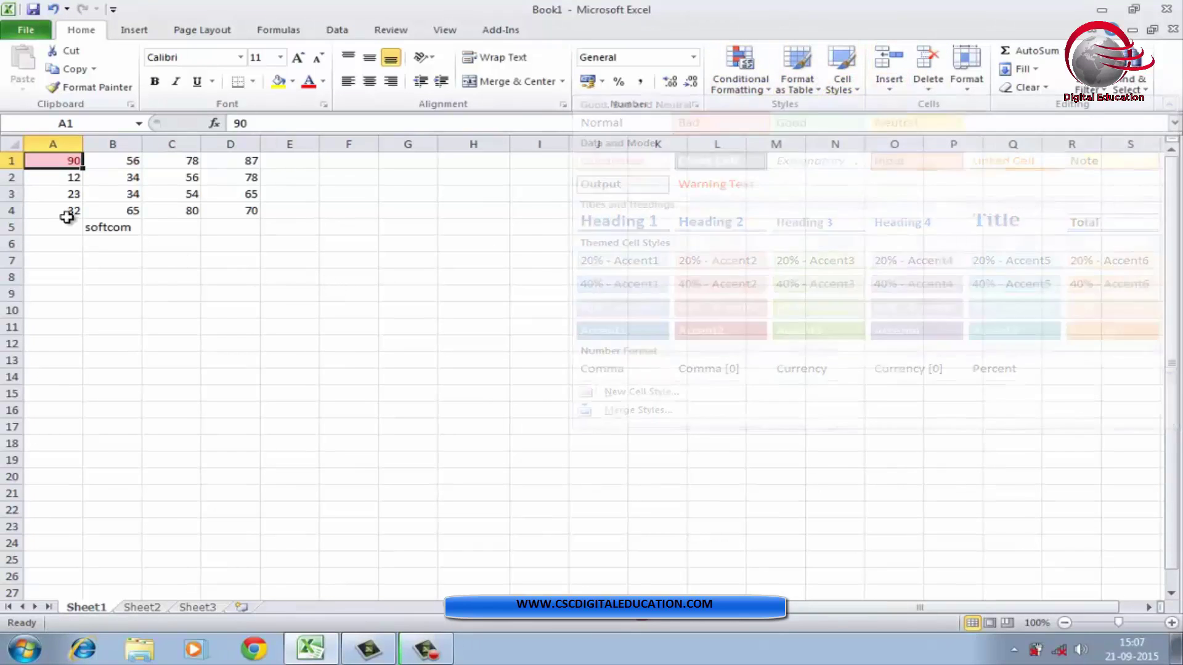
# - Apply the Accent3 cell style to cell A2 and the Accent4 cell style to cell A3
pyautogui.click(58, 179)
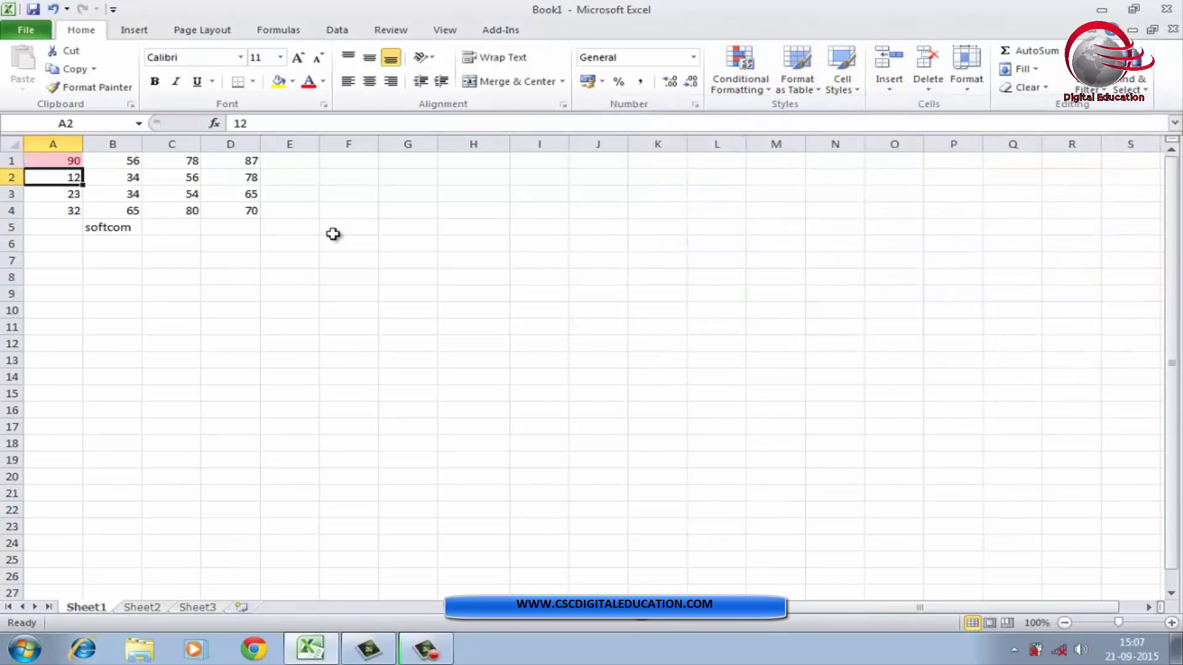
pyautogui.click(841, 91)
pyautogui.click(819, 332)
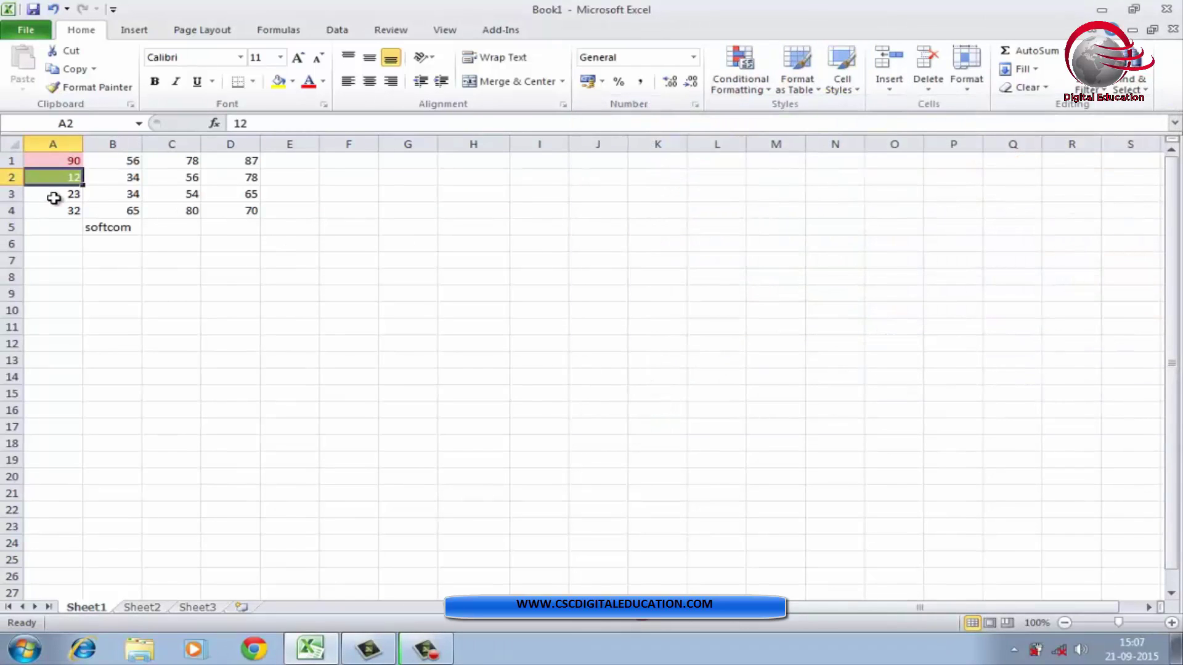
pyautogui.click(53, 195)
pyautogui.click(842, 86)
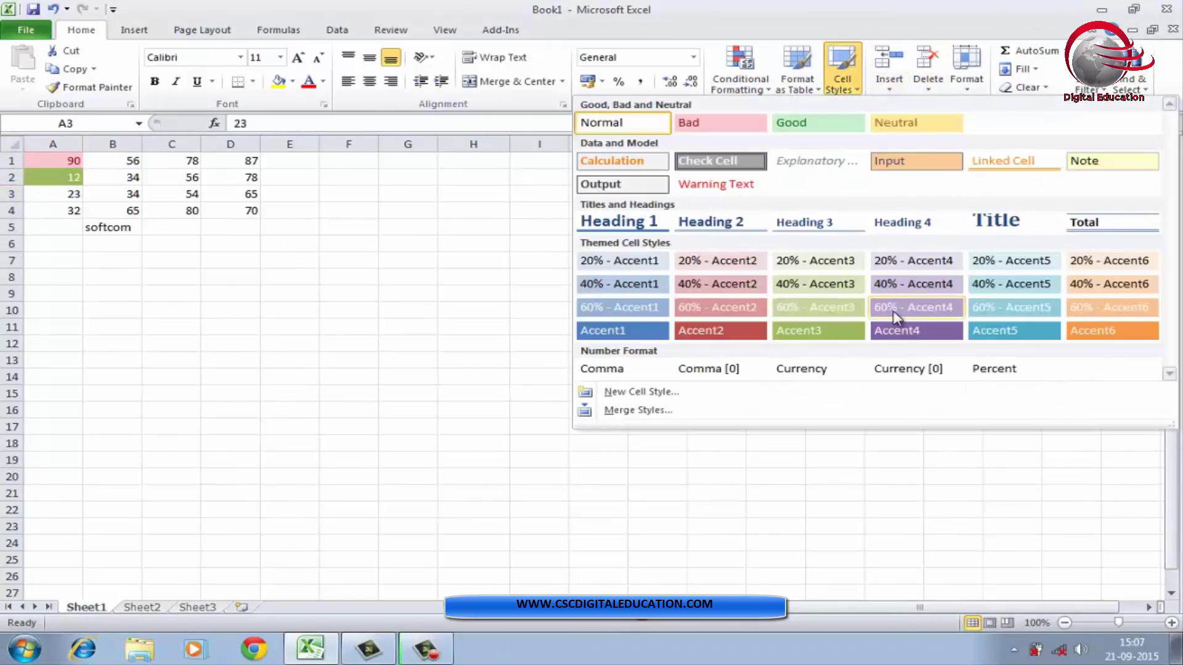
pyautogui.click(906, 331)
# - Apply the Accent5 cell style to cell A4
pyautogui.click(50, 211)
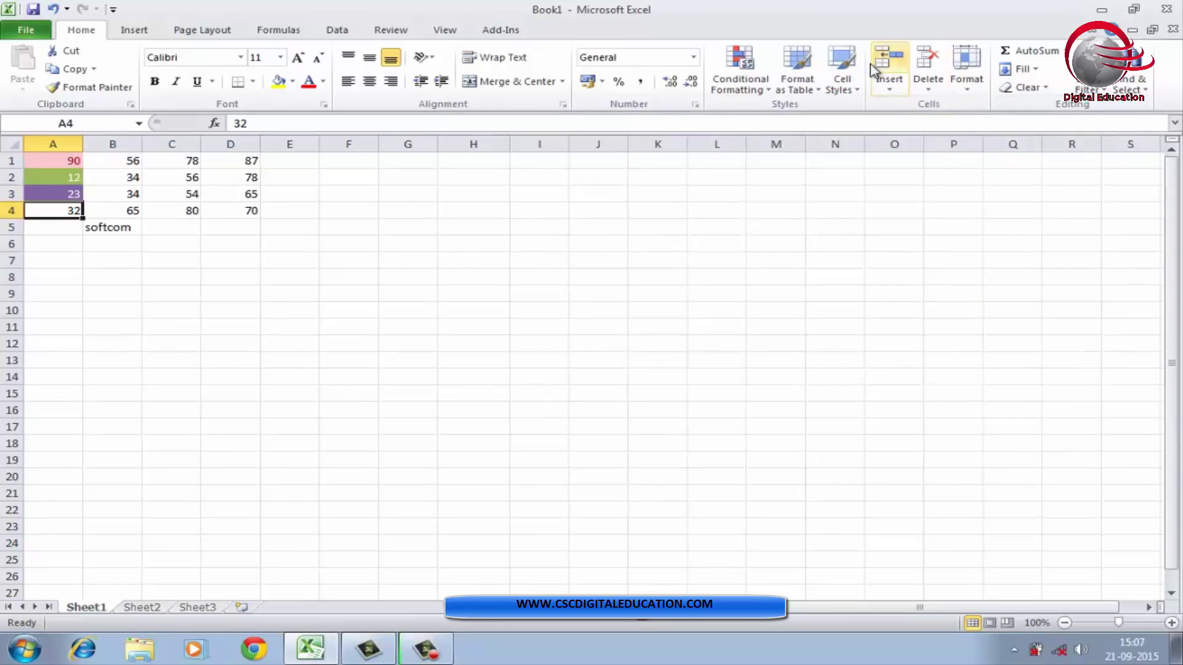
pyautogui.click(842, 83)
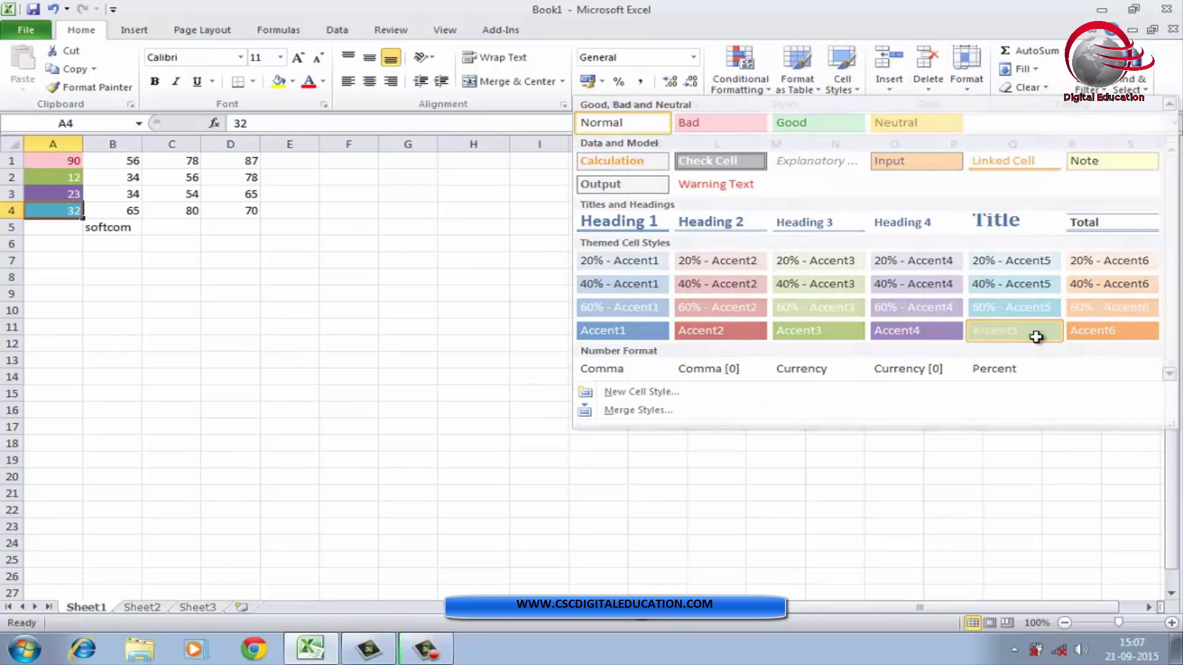
pyautogui.click(1025, 332)
pyautogui.click(582, 328)
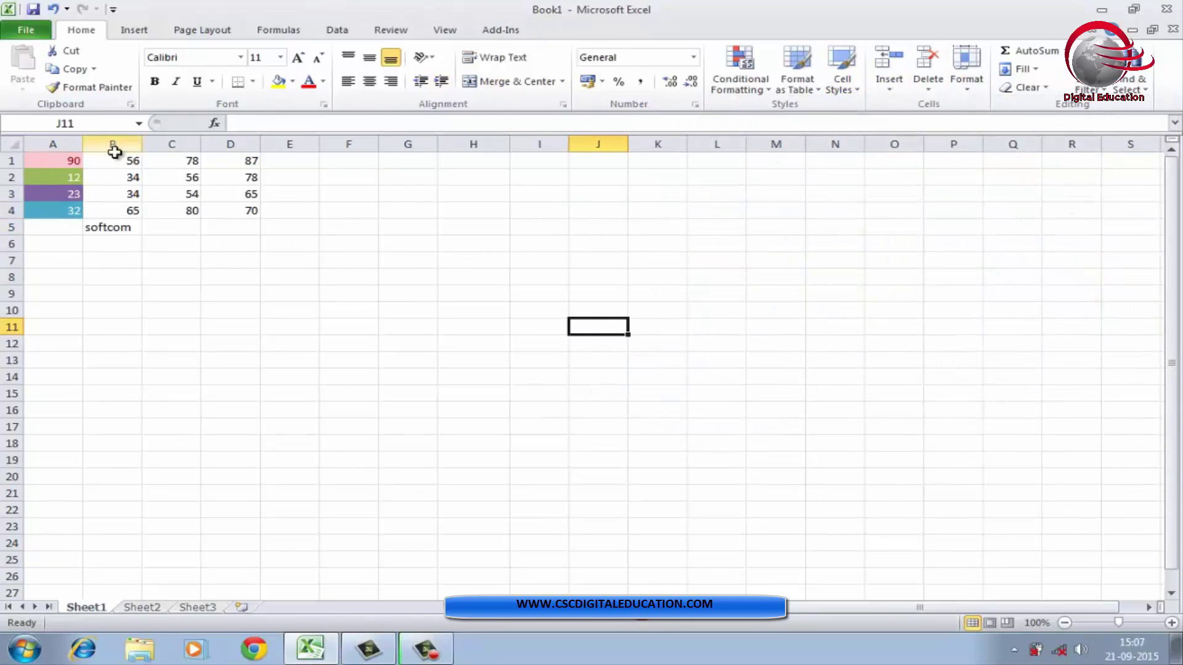
# - Apply the 60% - Accent5 cell style to the cells B1:B4
pyautogui.moveTo(119, 161); pyautogui.dragTo(119, 212)
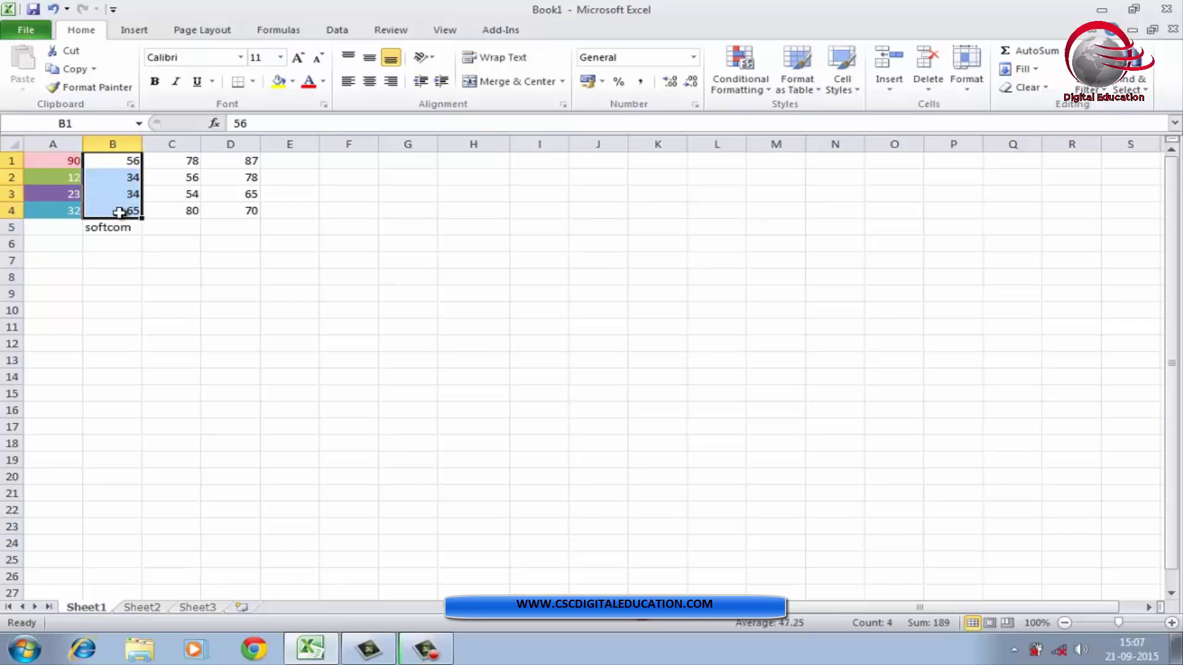
pyautogui.click(854, 97)
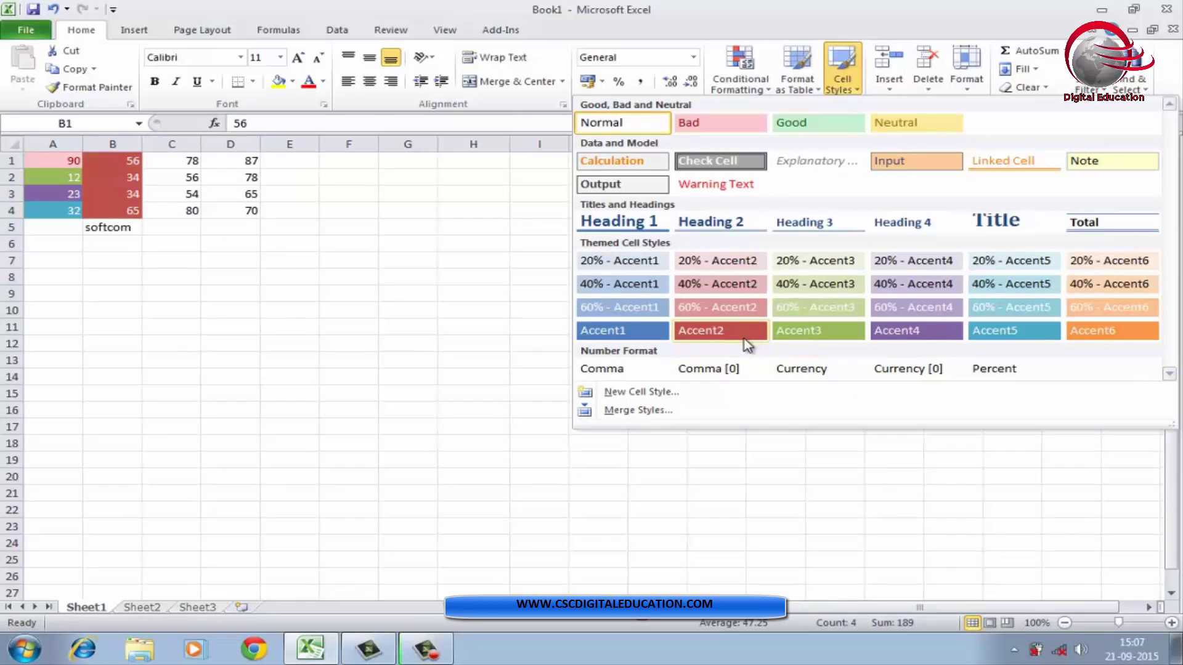
pyautogui.click(1038, 304)
pyautogui.click(562, 326)
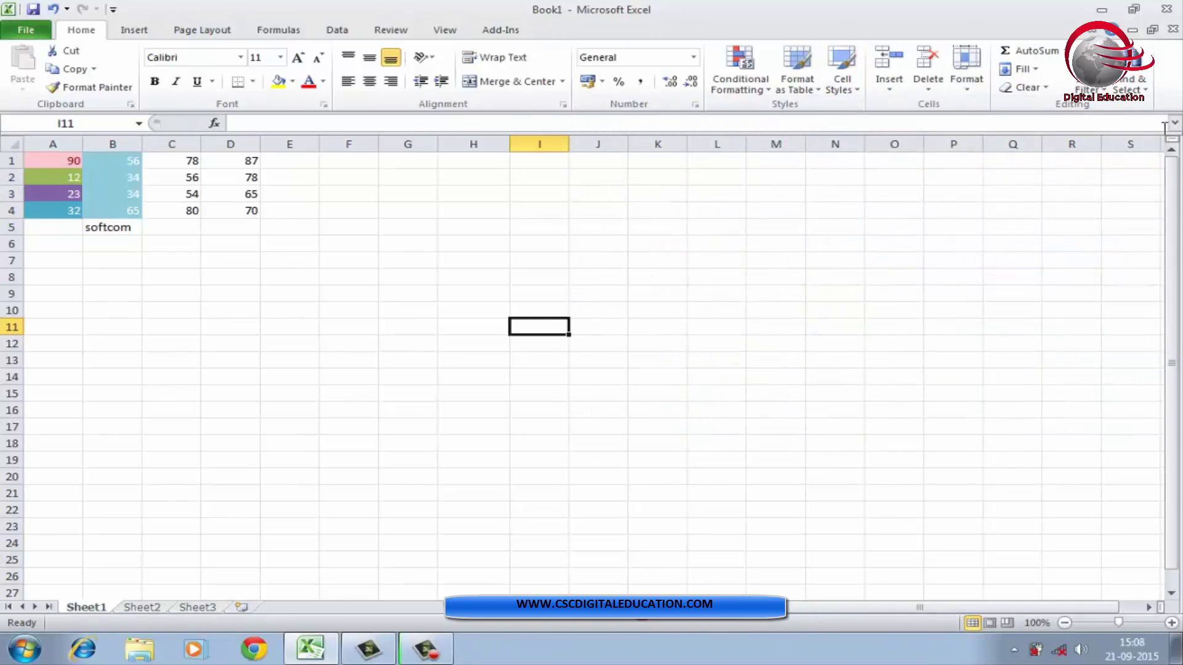
# - Reset the cells A1:C4 to the Normal cell style
pyautogui.click(857, 96)
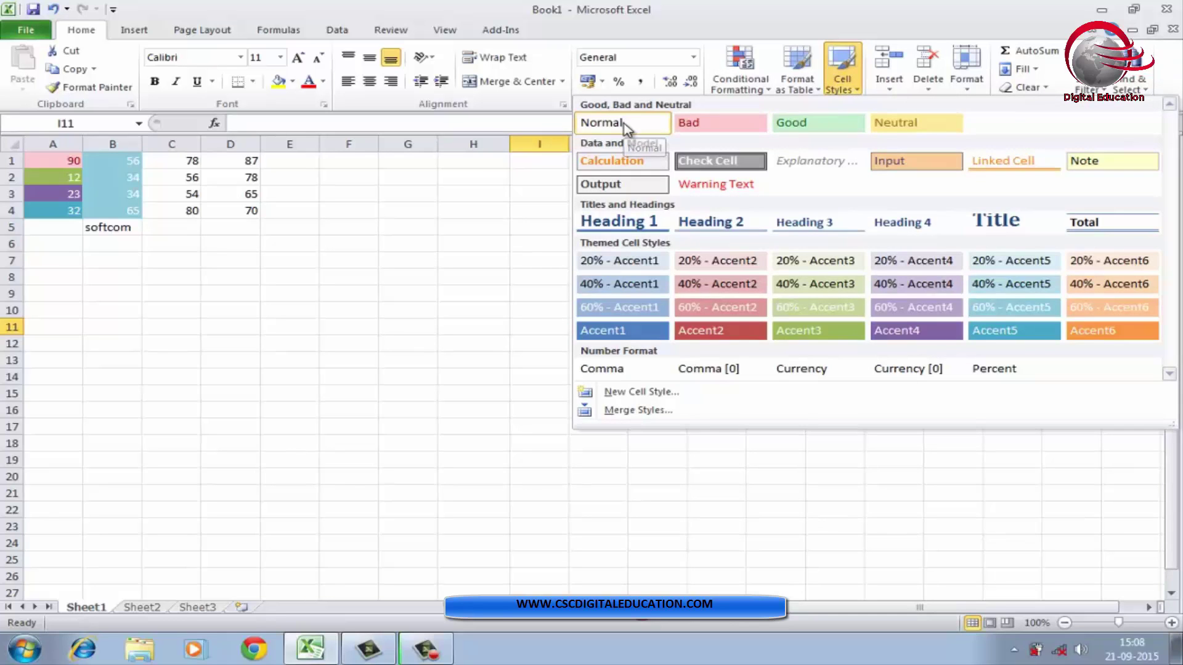
pyautogui.click(364, 331)
pyautogui.moveTo(35, 161); pyautogui.dragTo(155, 212)
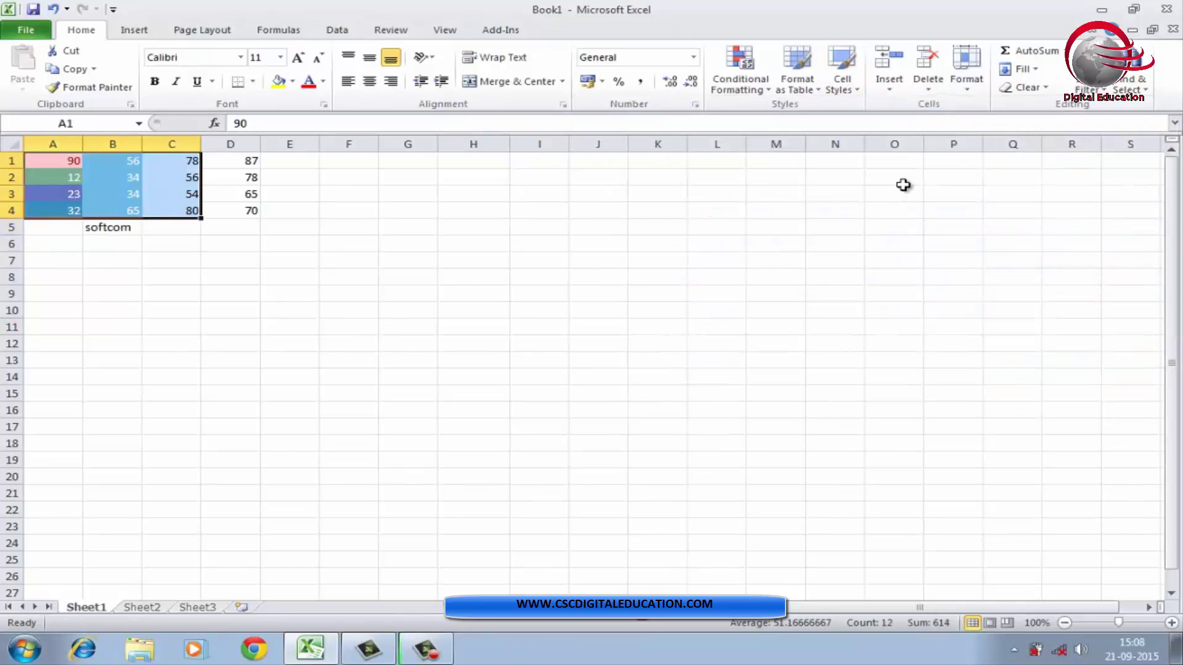
pyautogui.click(843, 86)
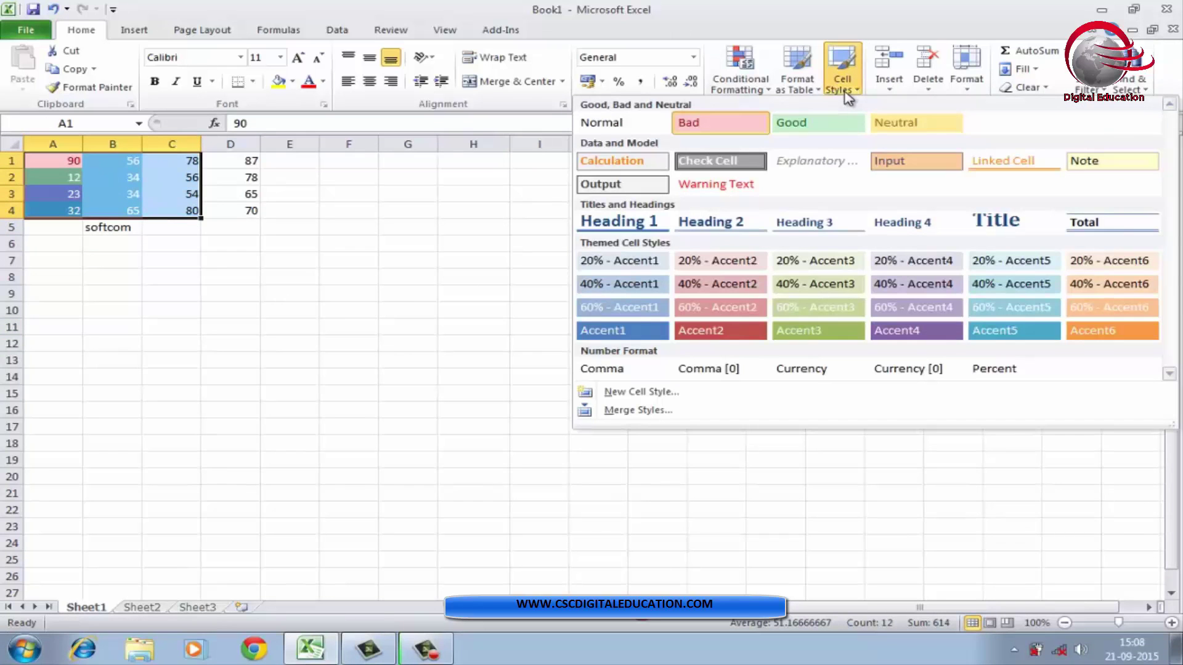
pyautogui.click(624, 132)
pyautogui.click(337, 288)
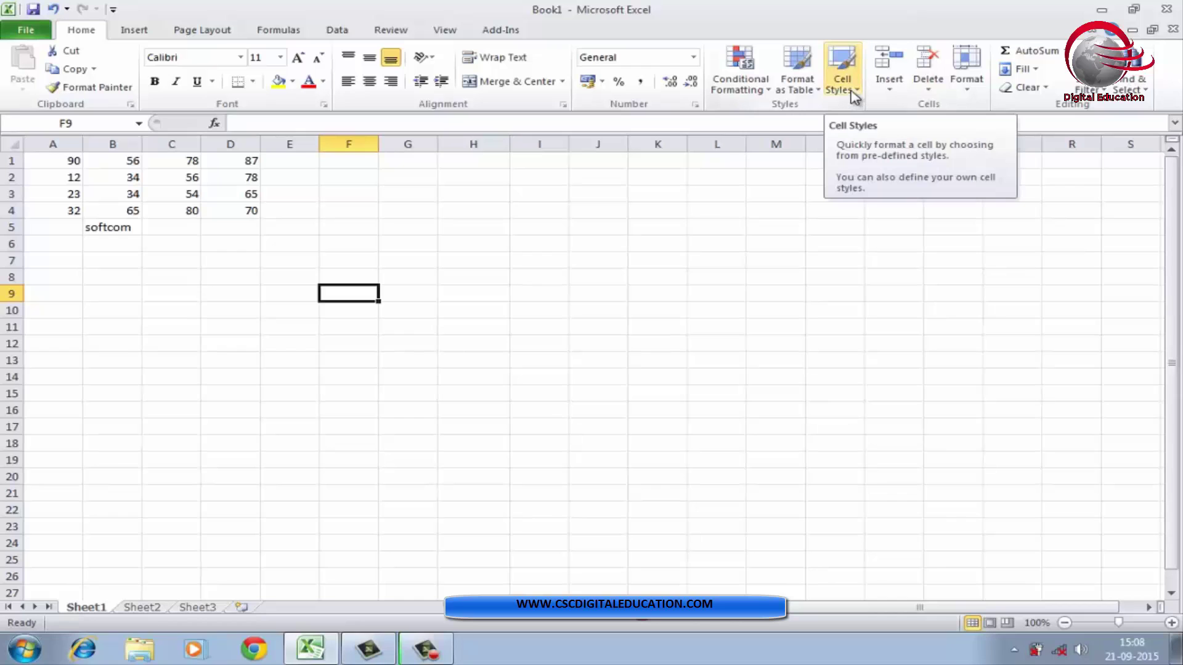
pyautogui.moveTo(752, 309); pyautogui.dragTo(714, 309)
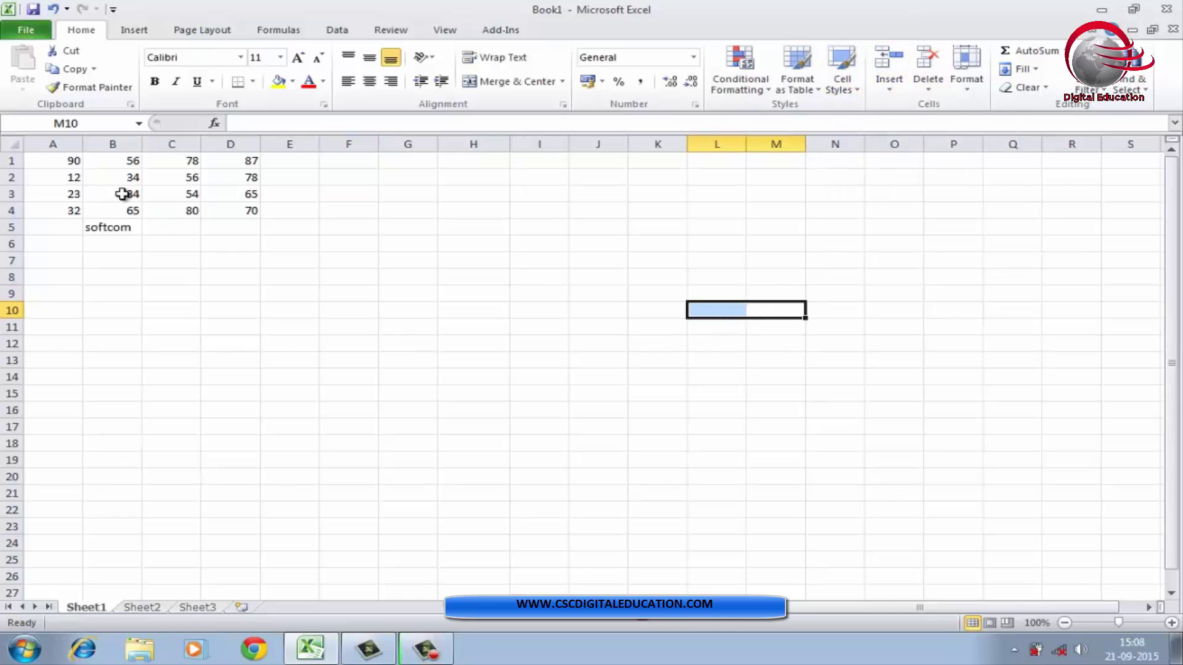
# - Delete the text "softcom" from cell B5
pyautogui.click(119, 228)
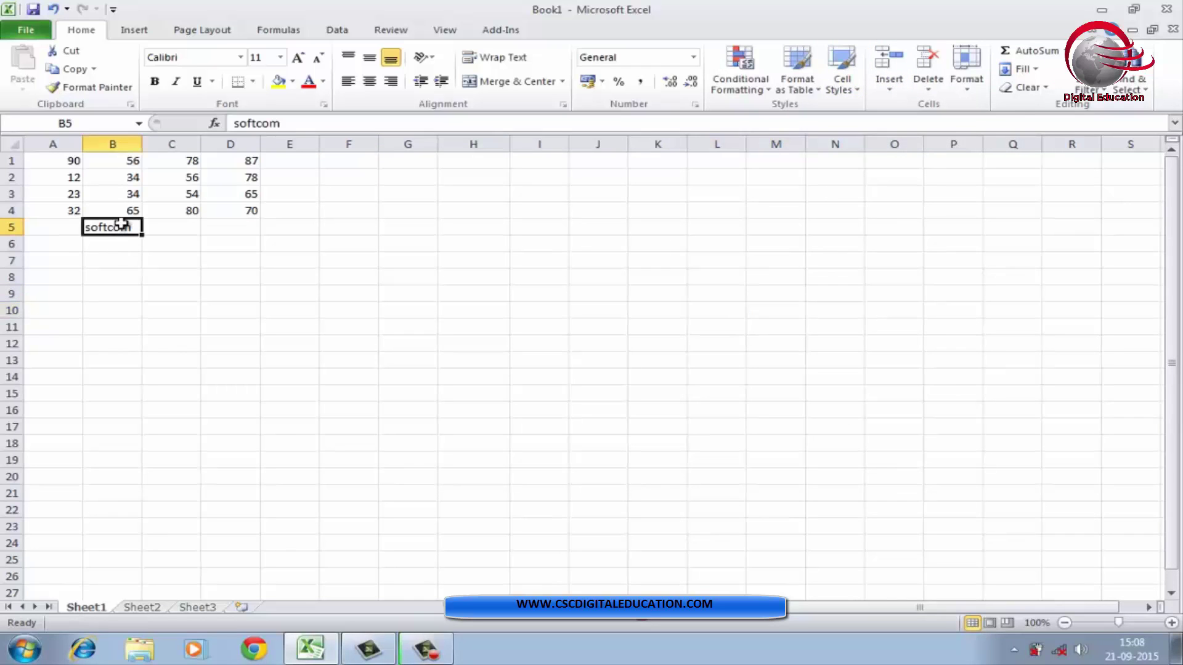
pyautogui.press('Delete')
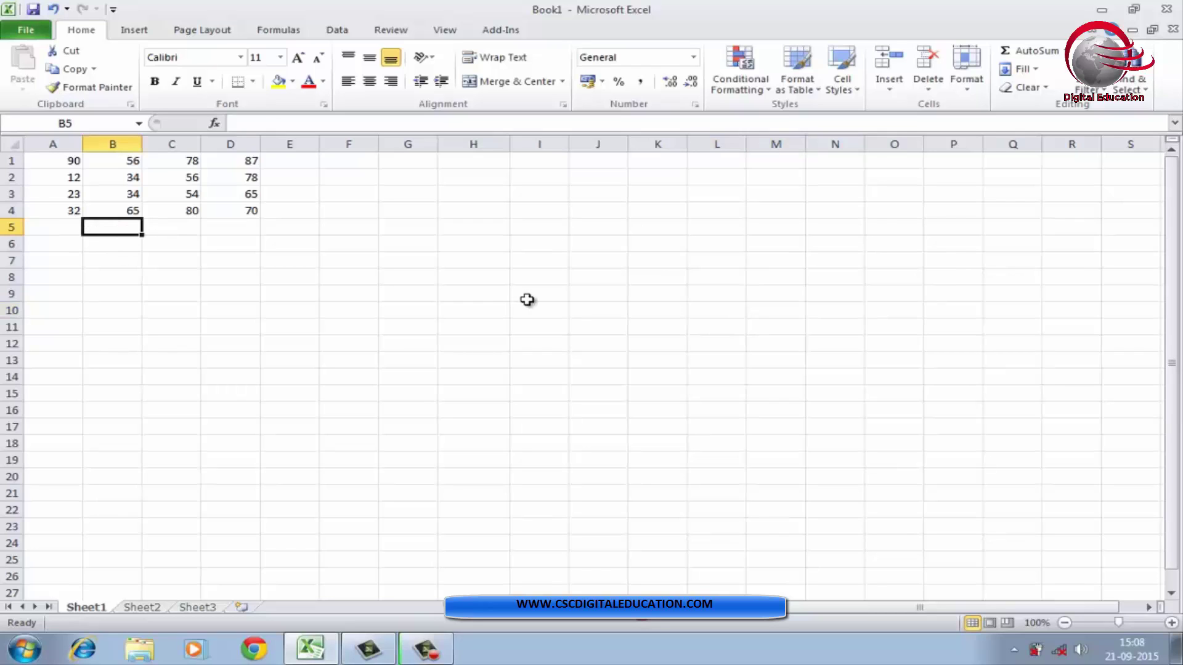
pyautogui.click(638, 306)
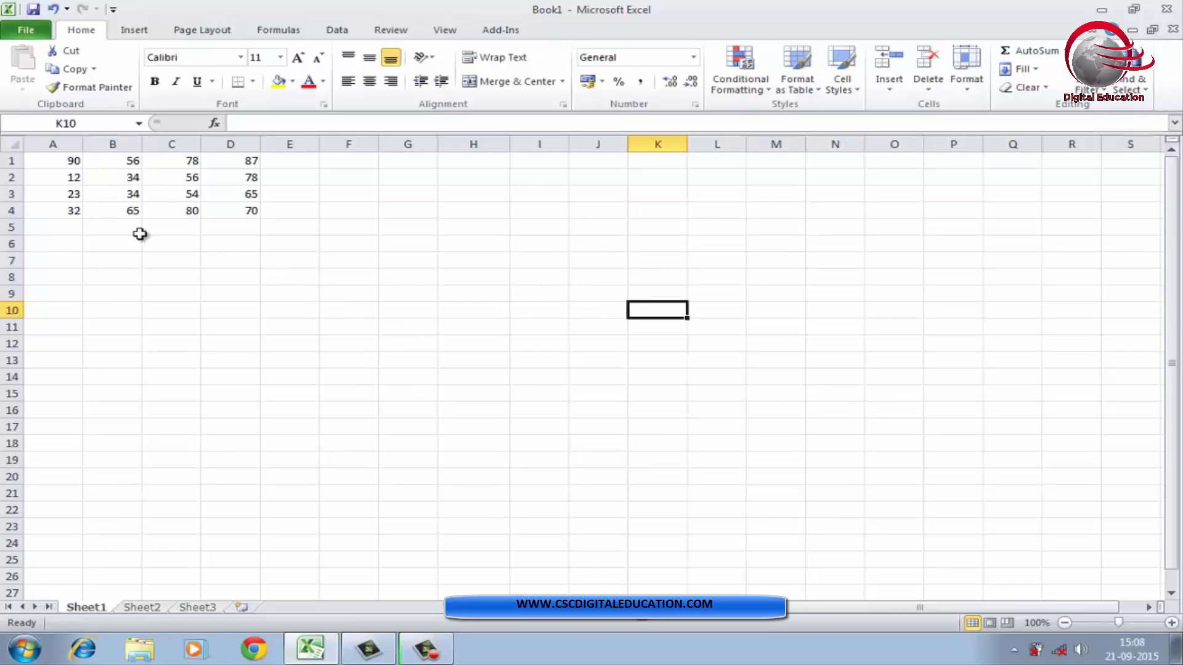
pyautogui.click(164, 294)
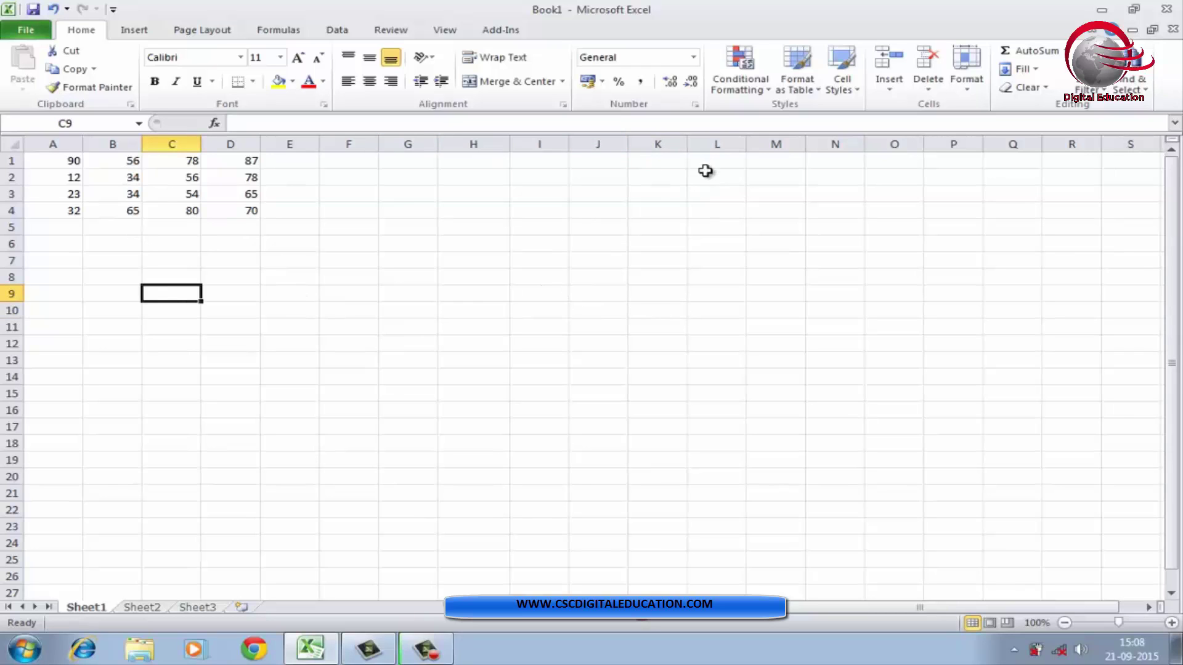
# - Insert a blank sheet row above the first row of numbers in A1:D1
pyautogui.click(71, 164)
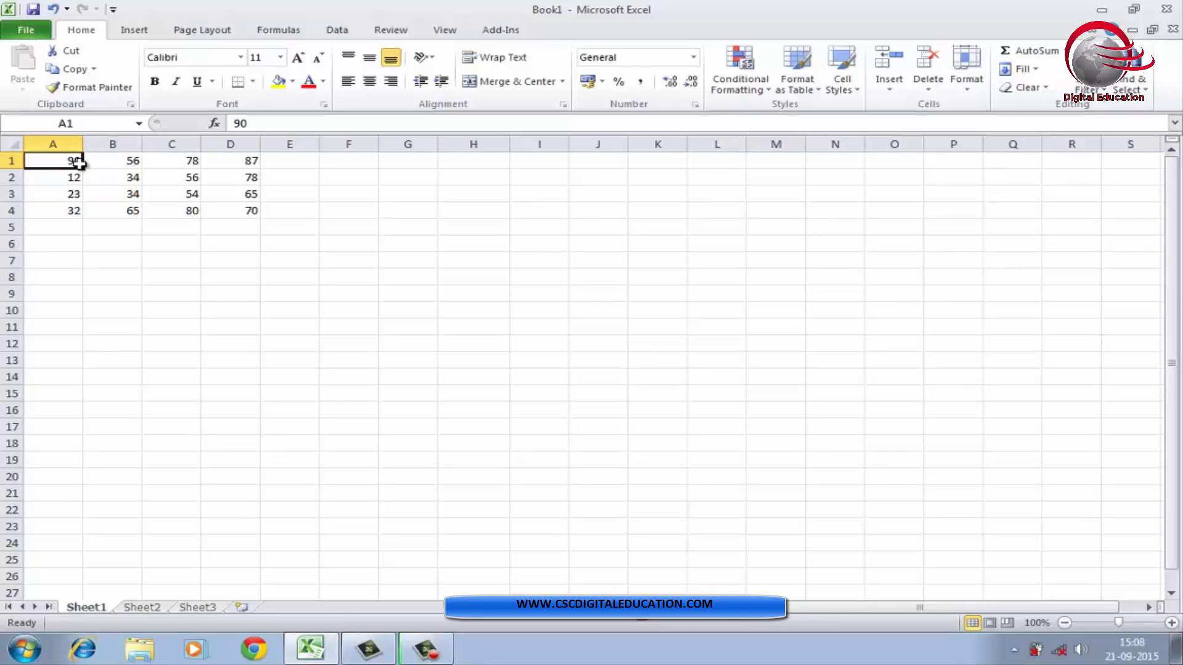
pyautogui.moveTo(79, 162); pyautogui.dragTo(256, 162)
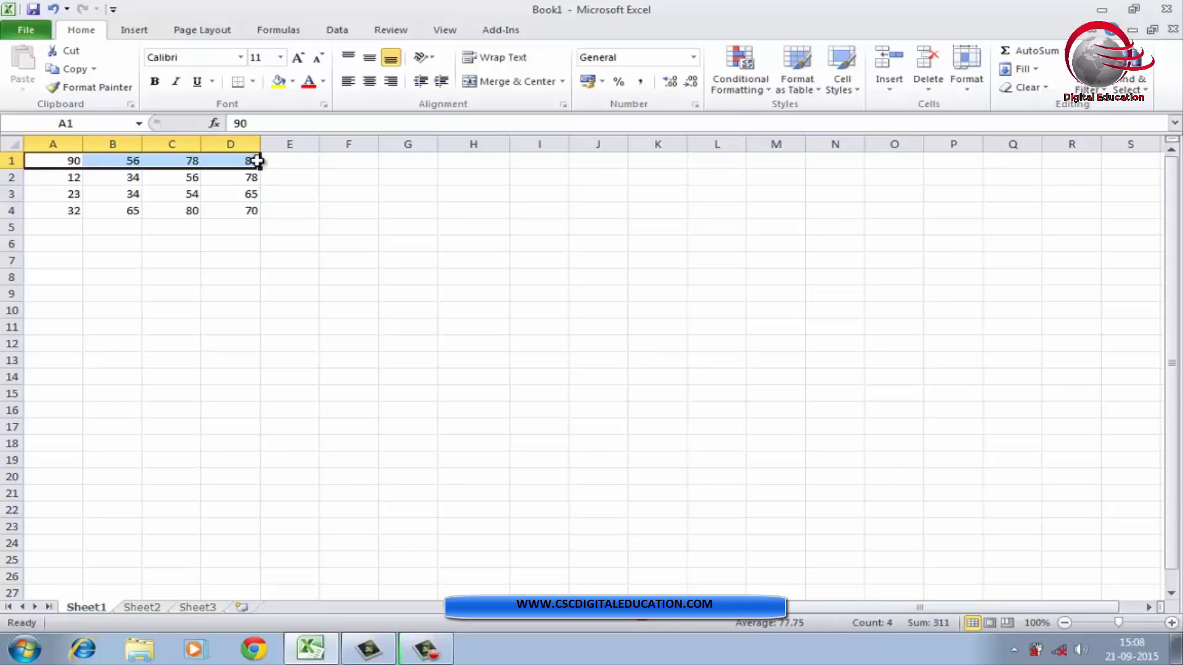
pyautogui.click(896, 85)
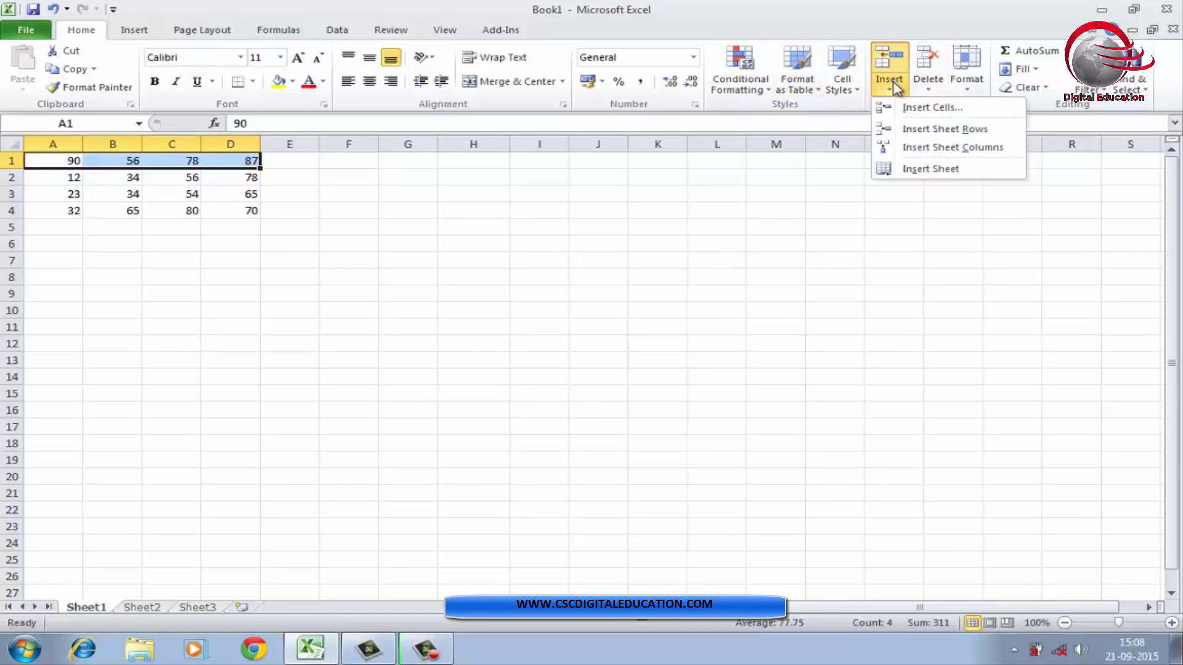
pyautogui.click(909, 130)
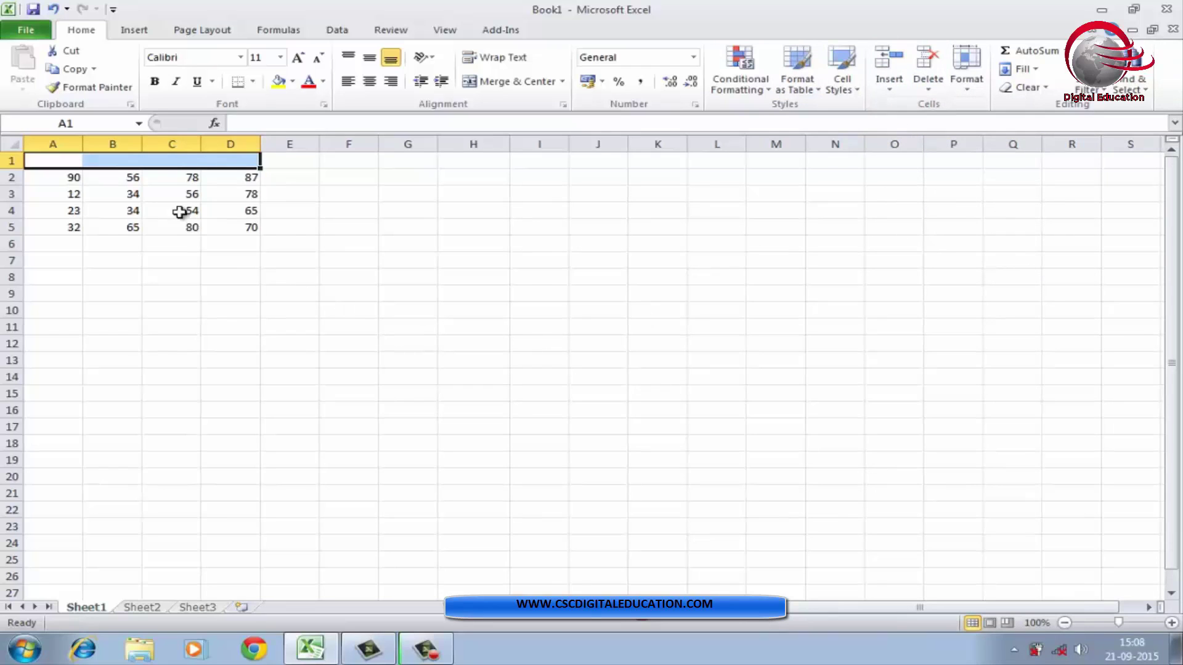
pyautogui.click(307, 325)
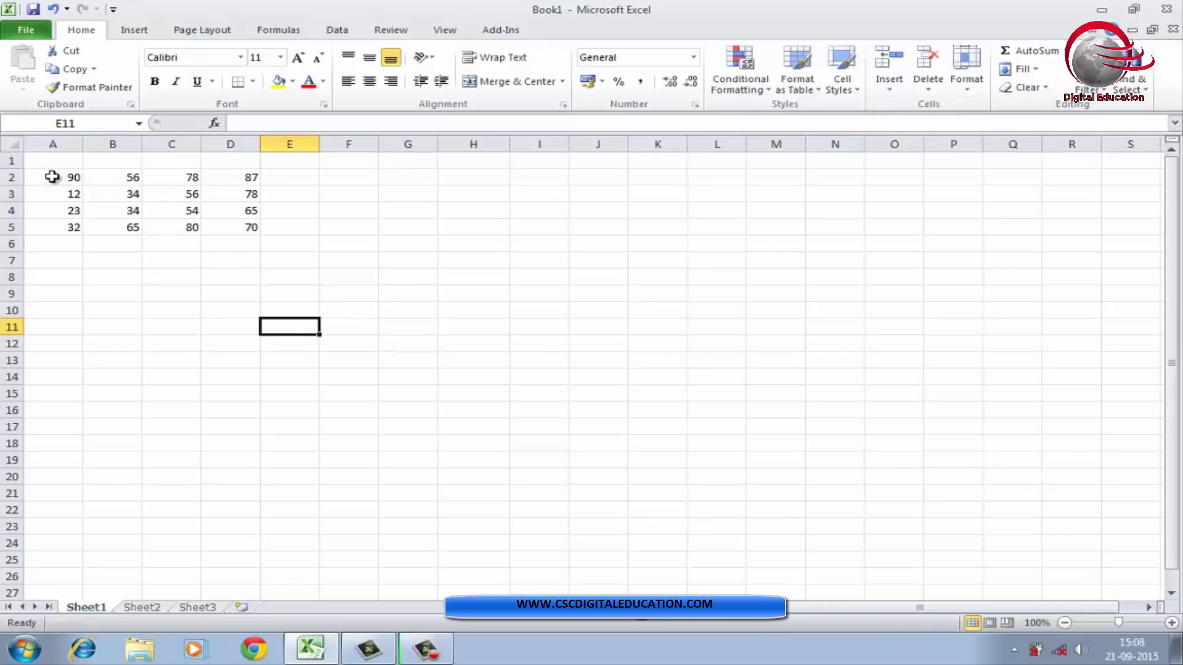
# - Try inserting a blank cell at A2 with the Shift cells down option, and undo the insertion
pyautogui.click(64, 181)
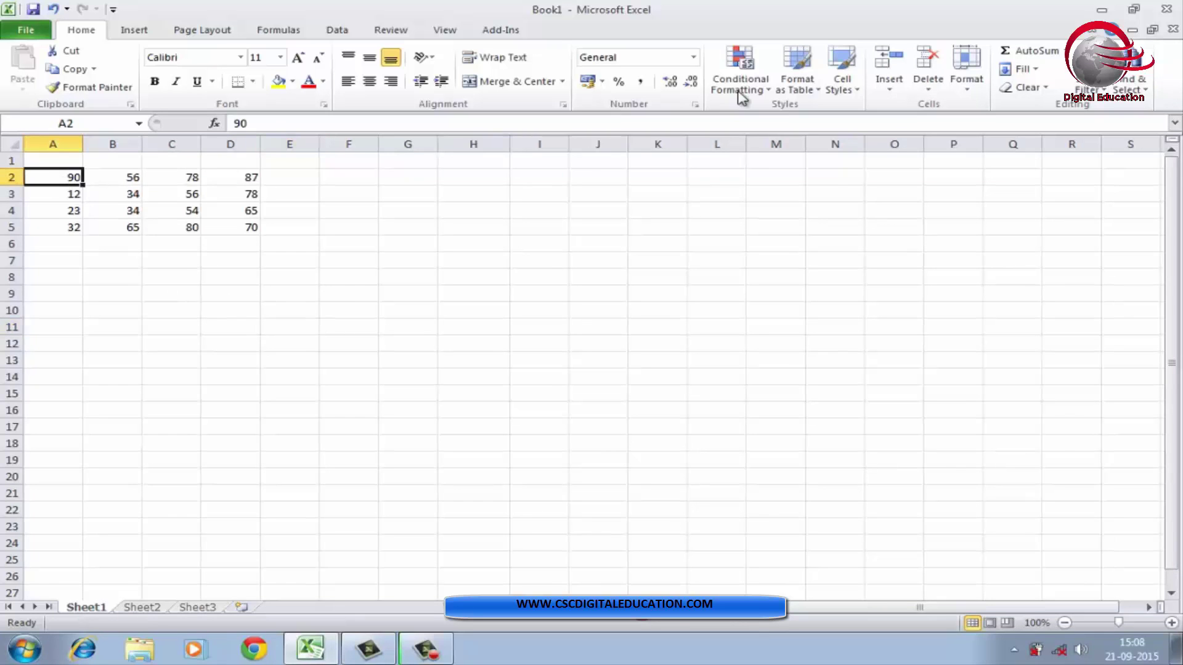
pyautogui.click(889, 89)
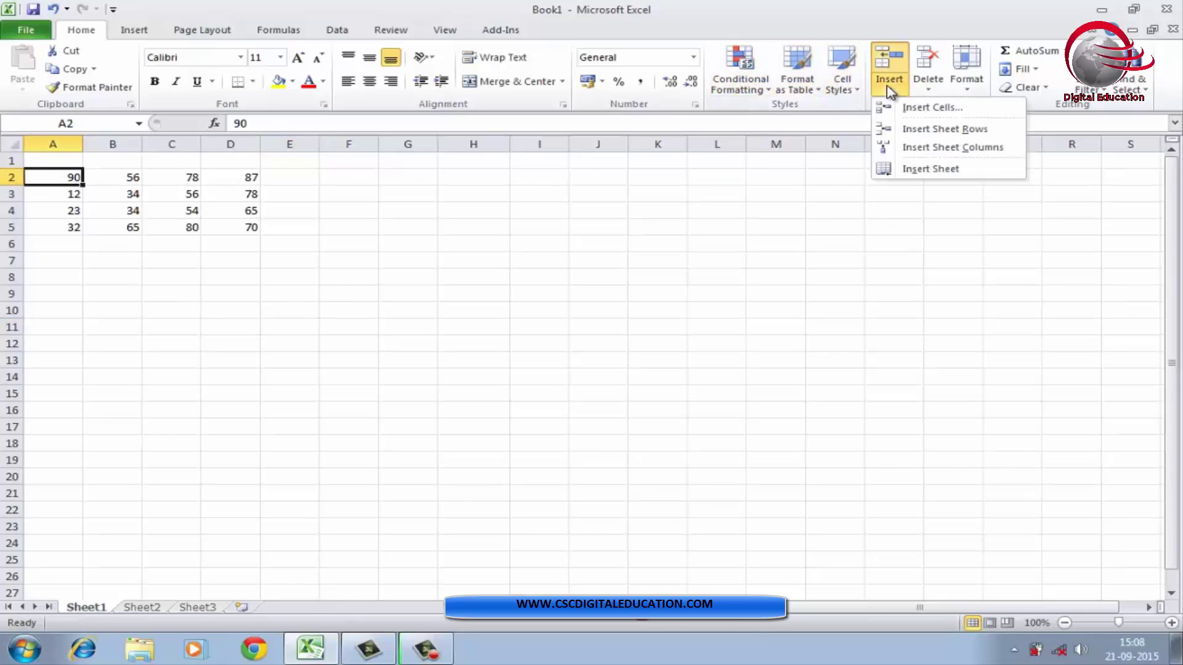
pyautogui.click(913, 110)
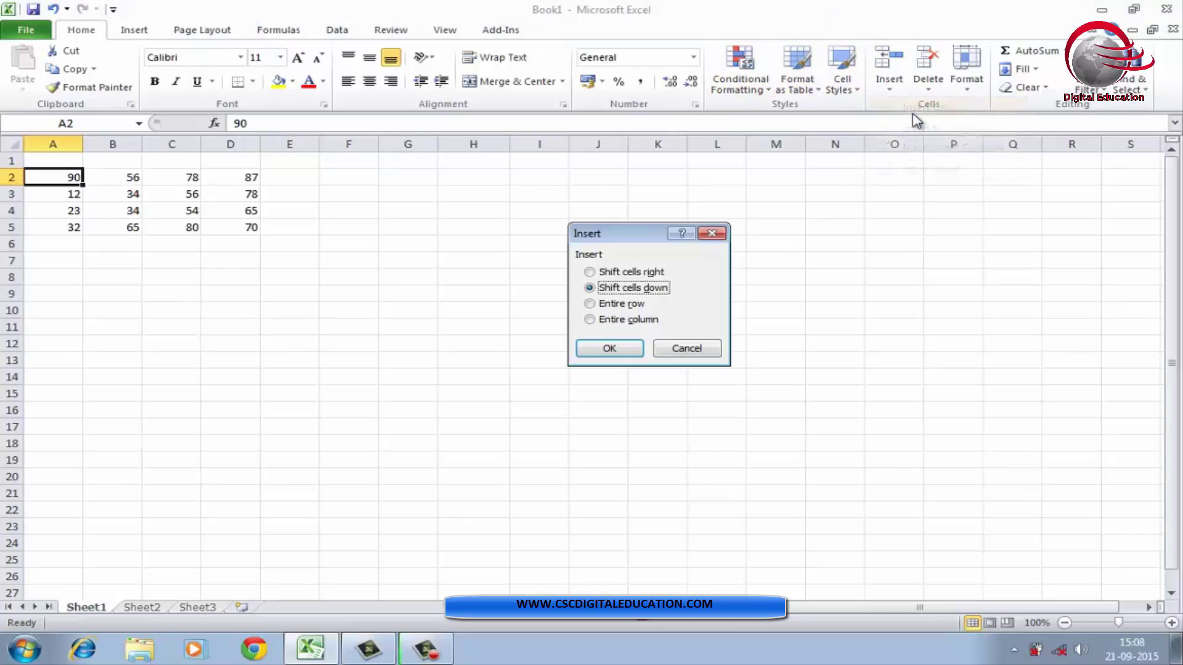
pyautogui.click(611, 350)
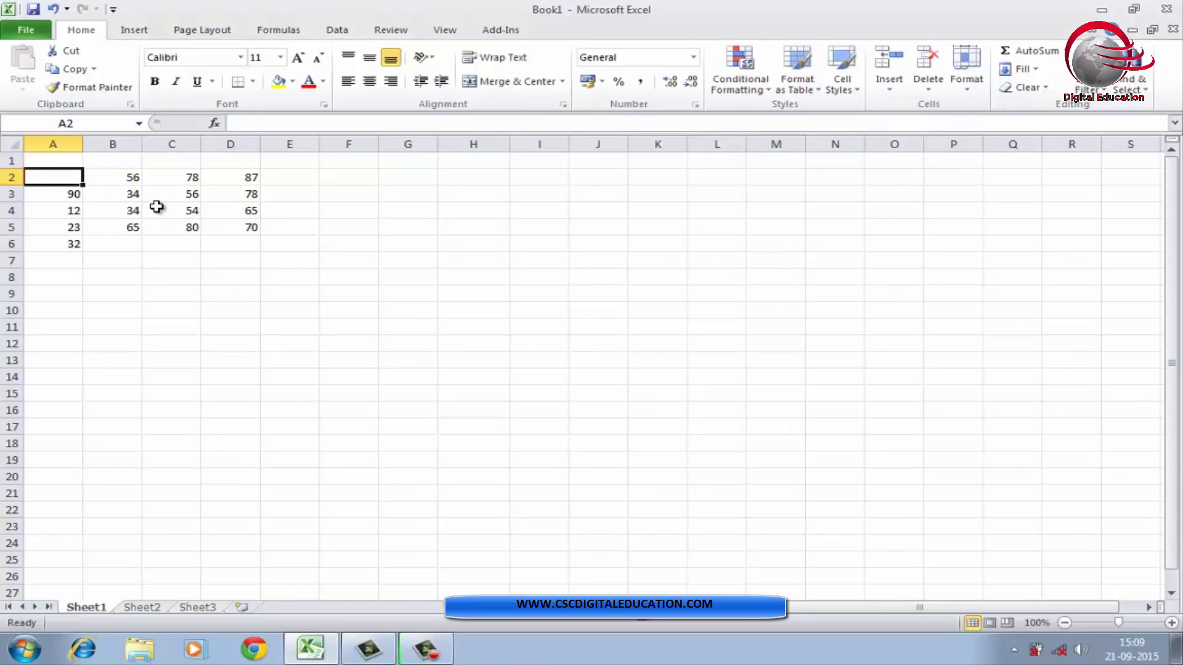
pyautogui.hotkey('ctrl', 'z')
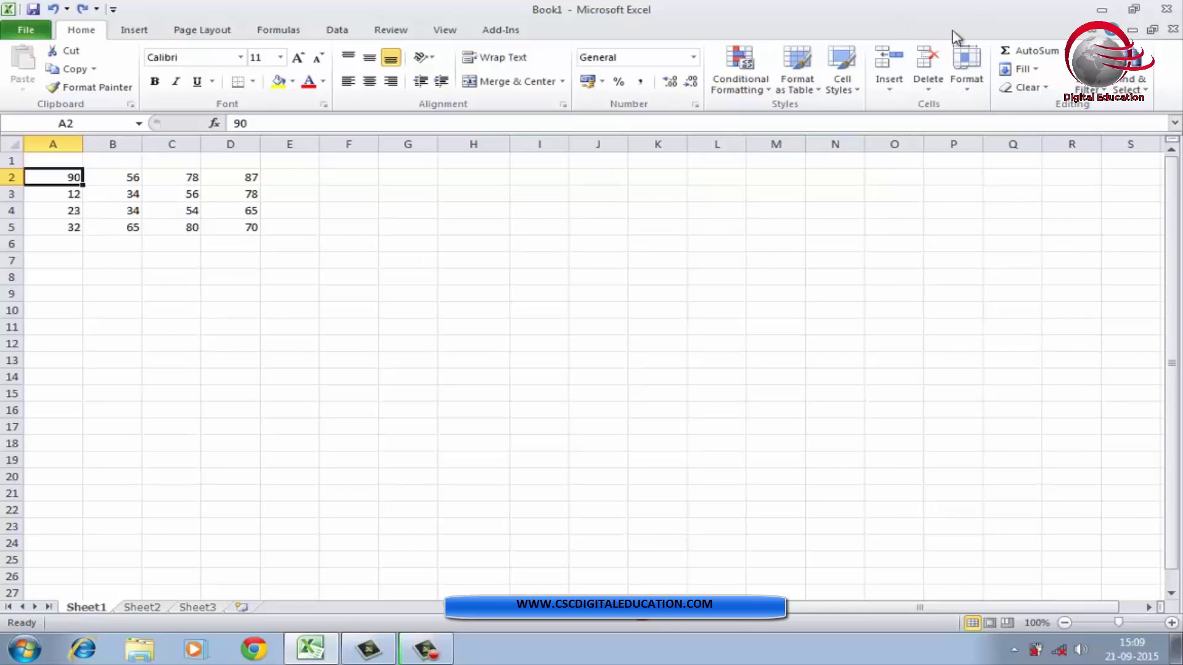
# - Insert a blank cell at A2 with the Shift cells right option
pyautogui.click(889, 83)
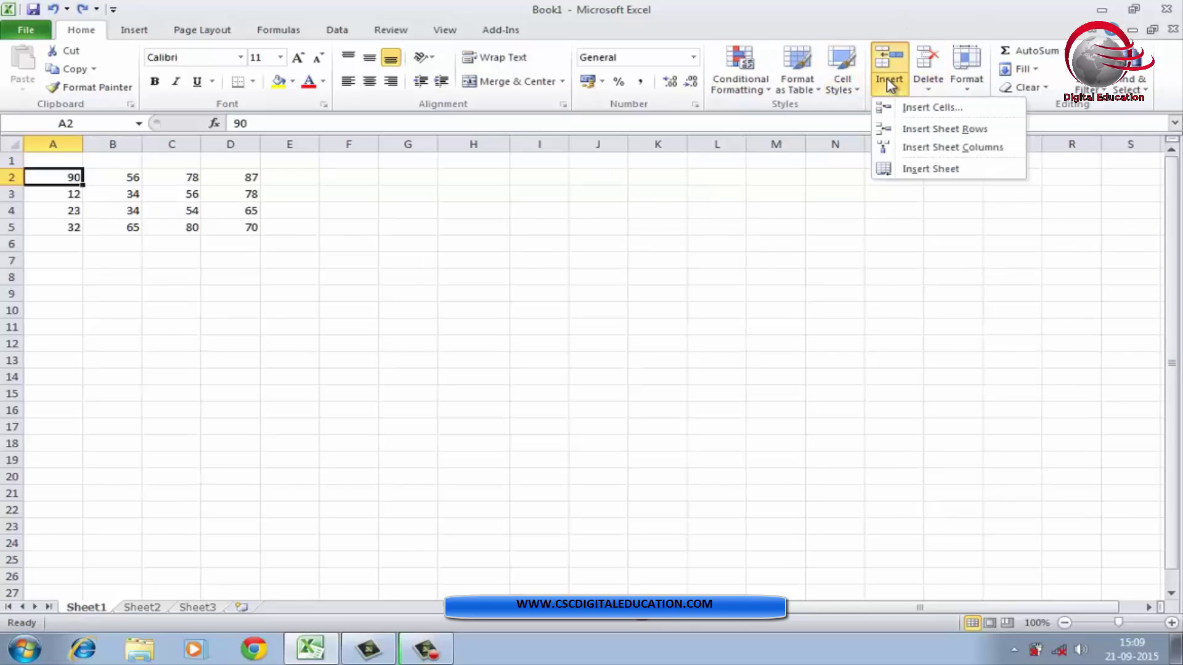
pyautogui.click(908, 108)
pyautogui.click(607, 274)
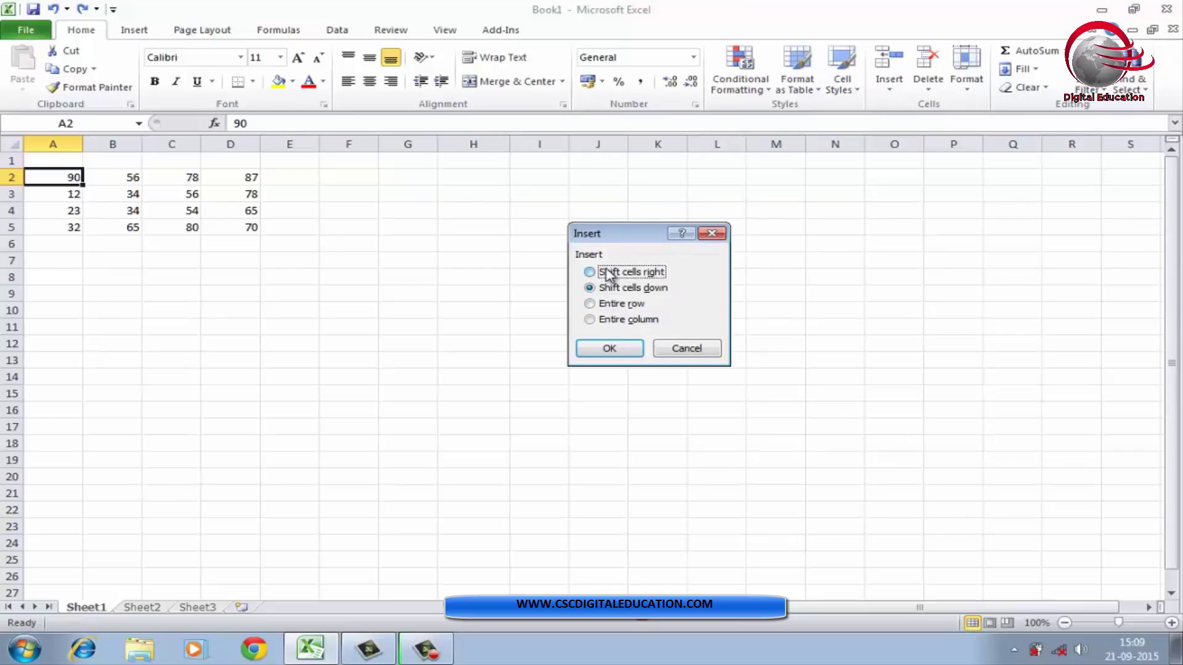
pyautogui.click(610, 349)
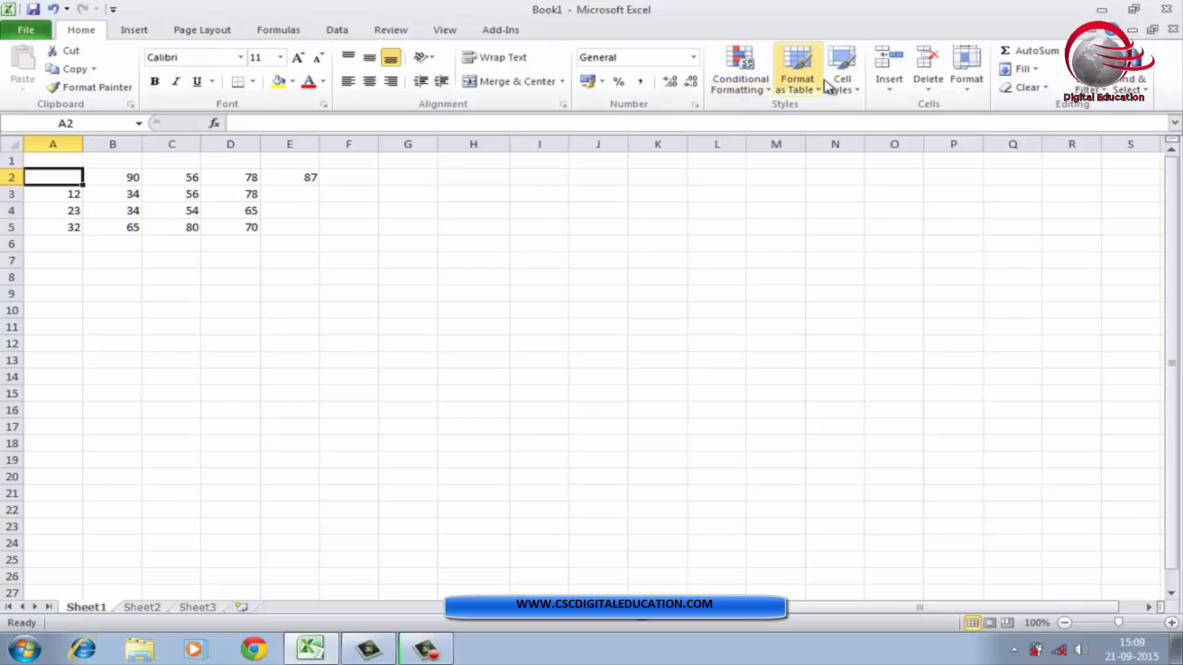
# - Insert a blank sheet column in front of column A
pyautogui.click(889, 86)
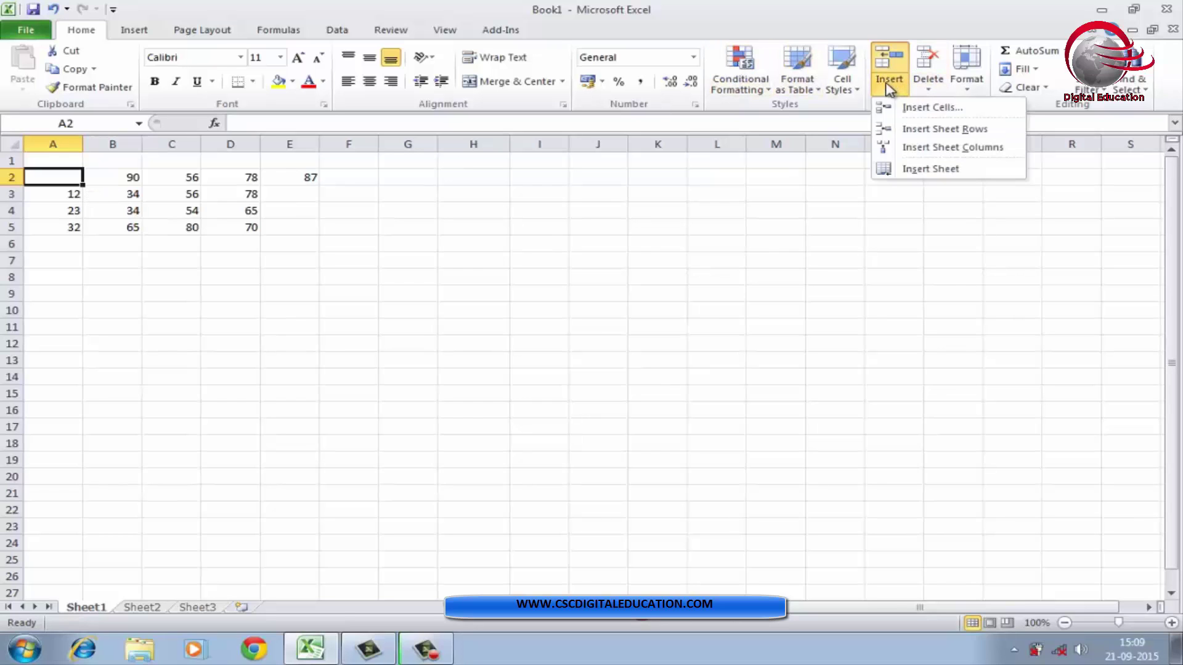
pyautogui.click(922, 147)
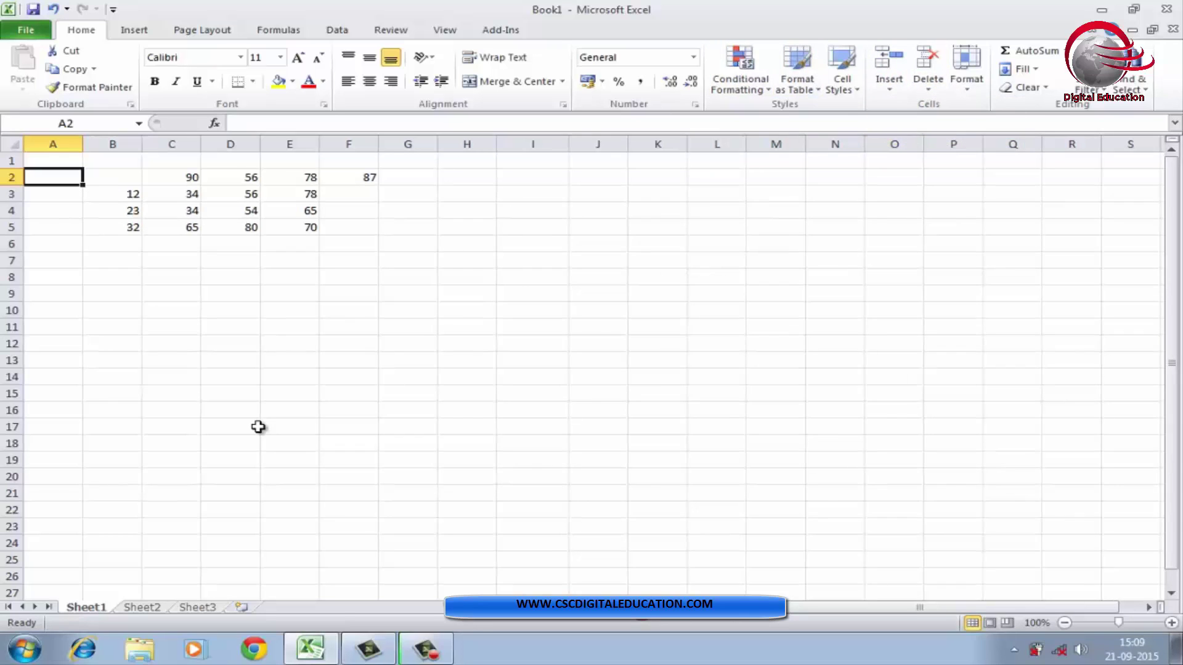
pyautogui.click(288, 329)
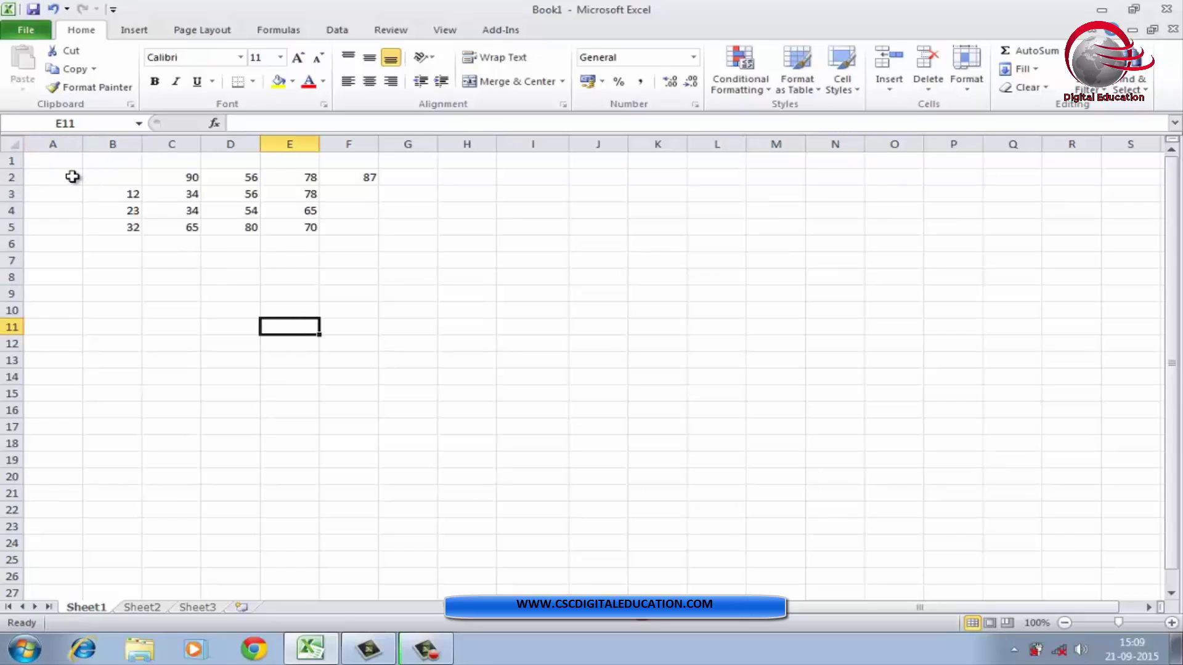
# - Delete the blank cell B2 with the Shift cells left option
pyautogui.click(116, 177)
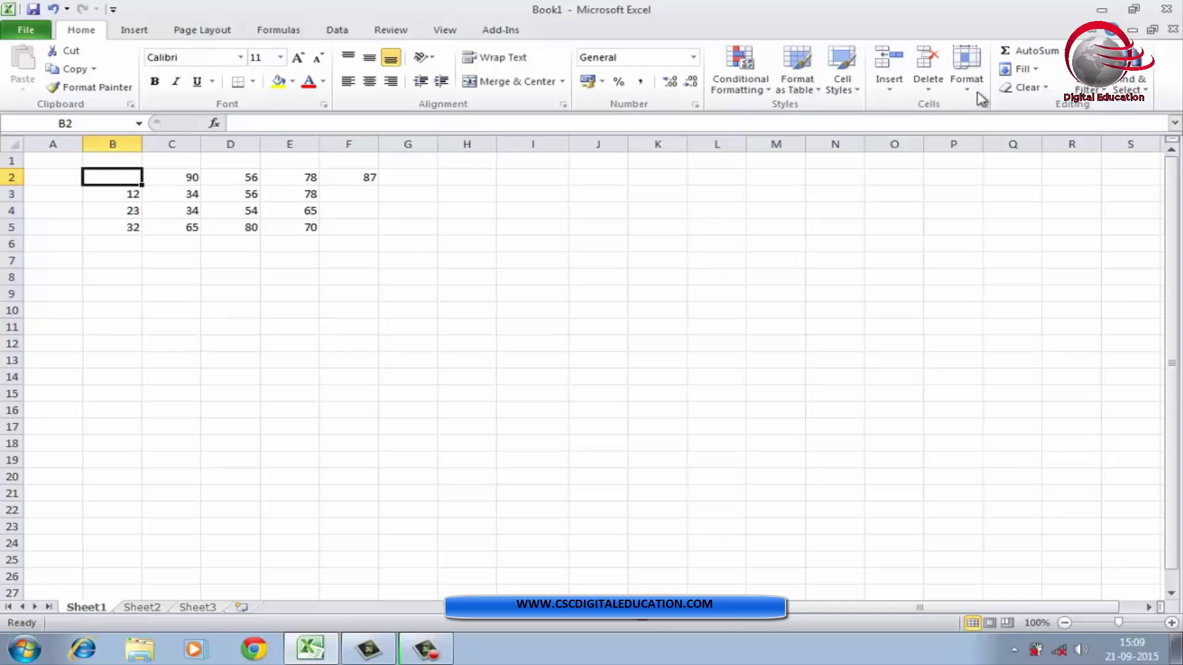
pyautogui.click(936, 89)
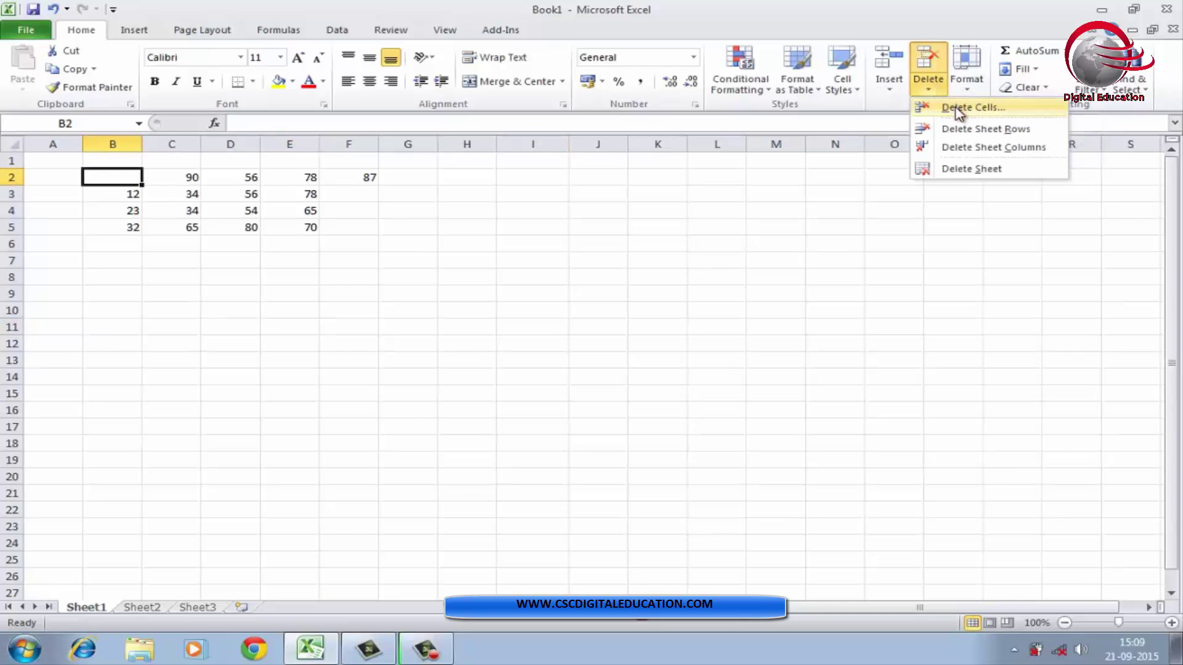
pyautogui.click(959, 108)
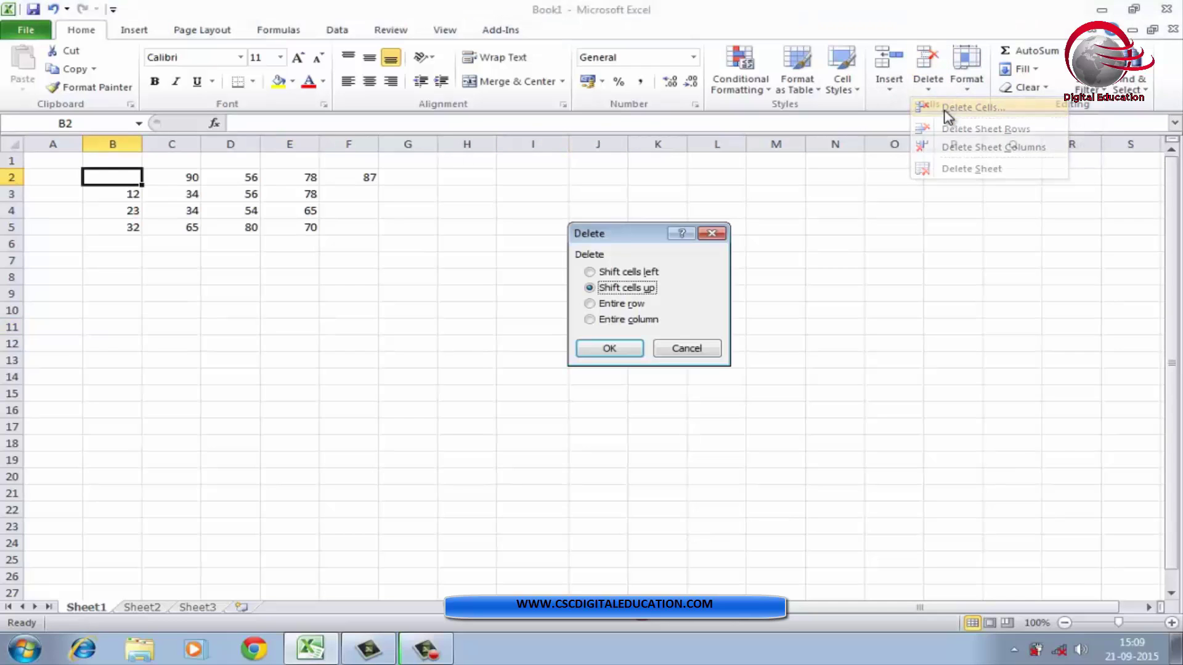
pyautogui.click(590, 272)
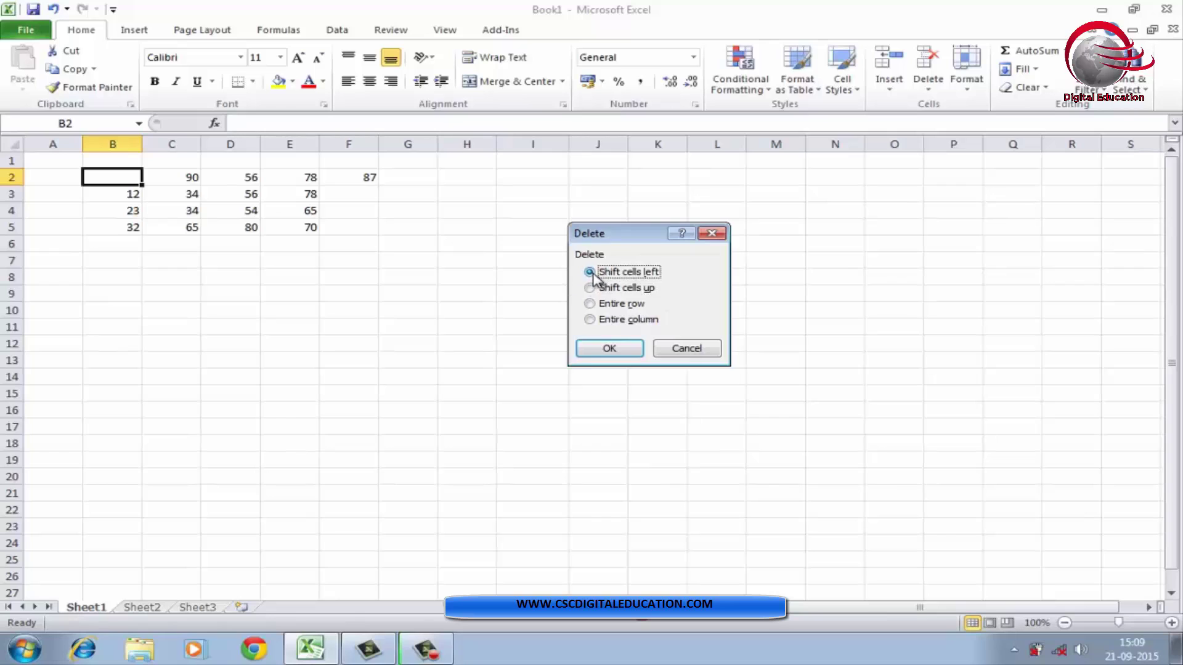
pyautogui.click(611, 348)
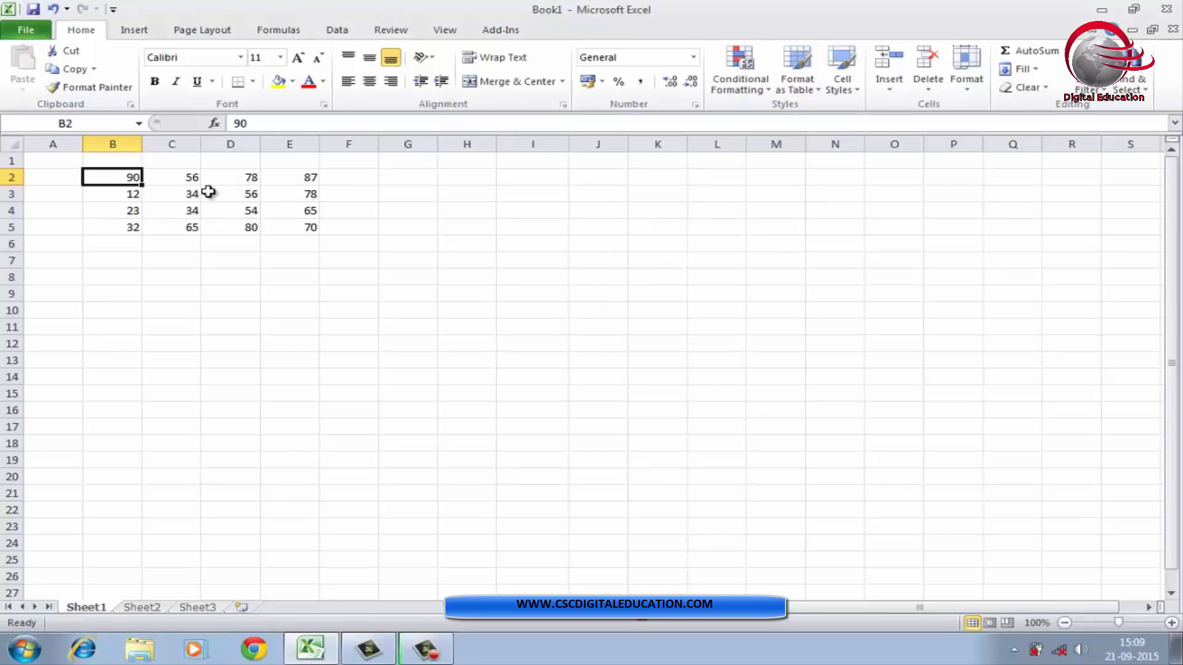
# - Delete the empty sheet row 1 above the numbers
pyautogui.click(107, 160)
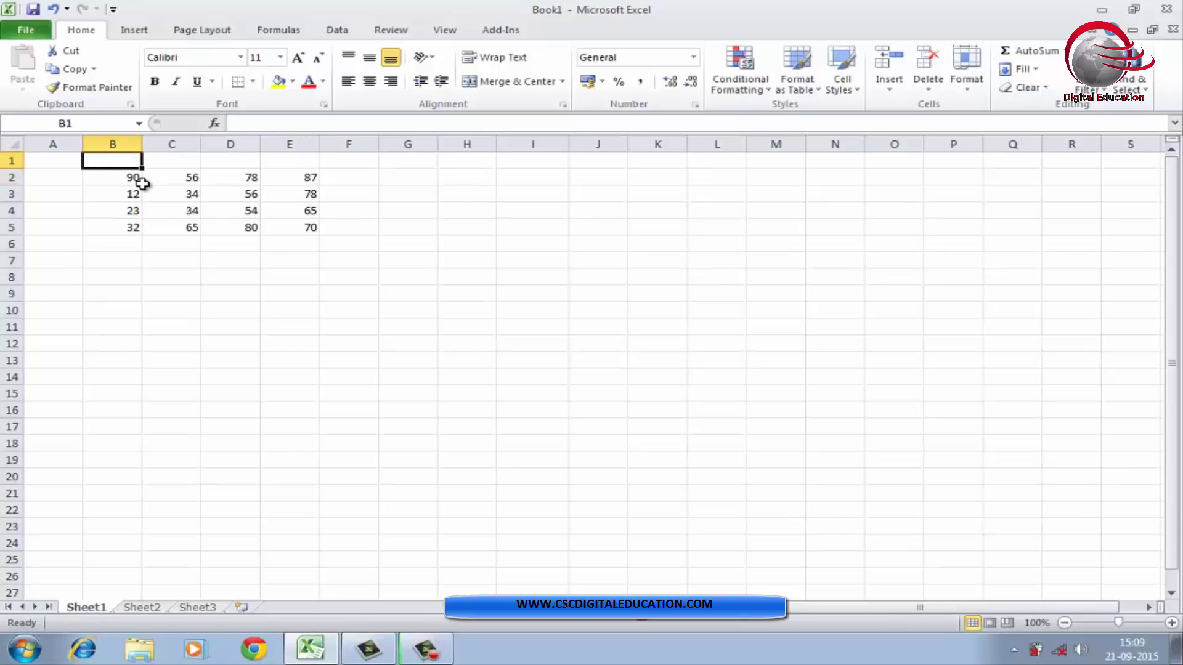
pyautogui.click(928, 85)
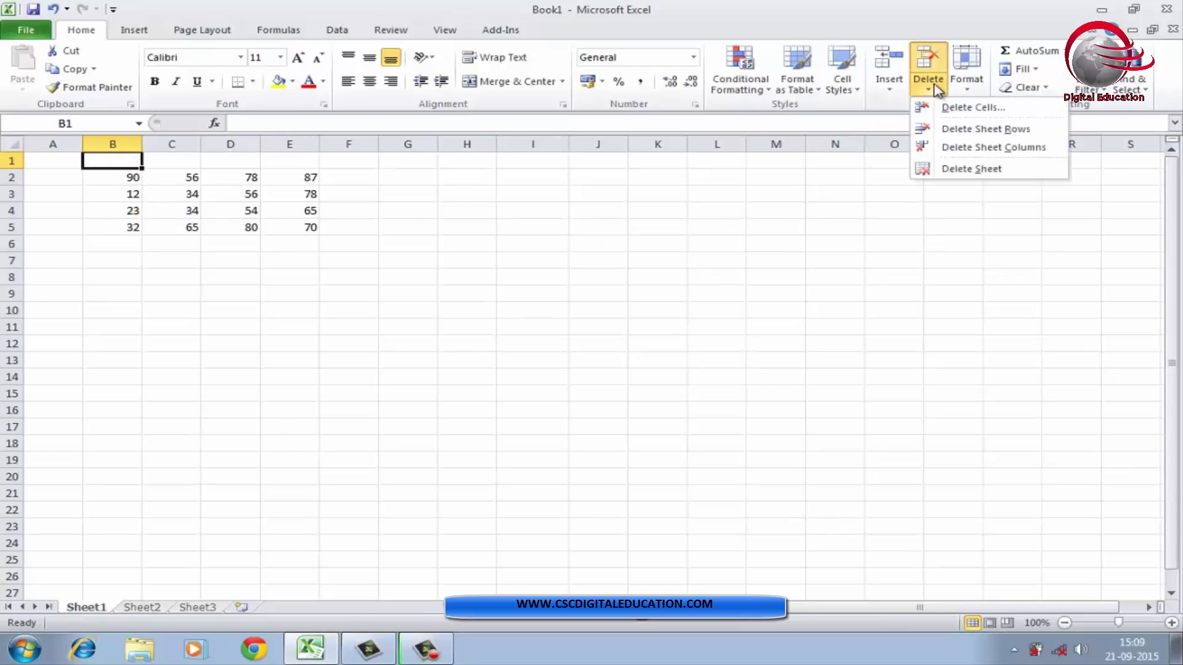
pyautogui.click(958, 129)
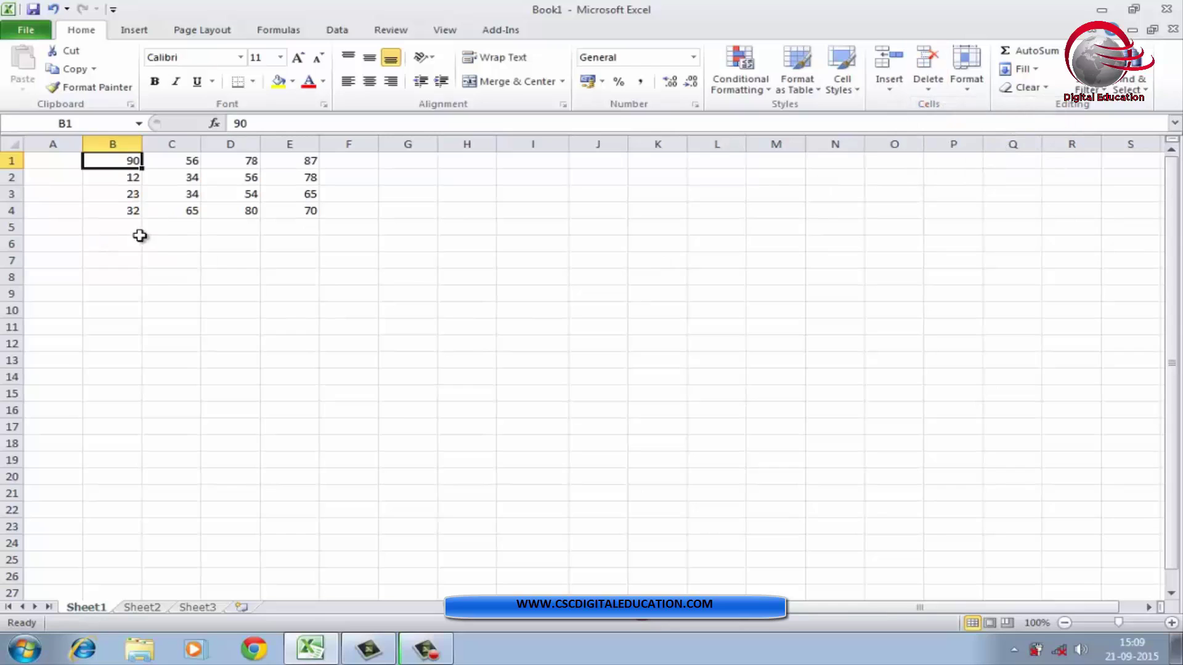
pyautogui.click(207, 346)
# - Delete the empty sheet column A, using the cells A1:A4 as the selection
pyautogui.moveTo(77, 161); pyautogui.dragTo(70, 212)
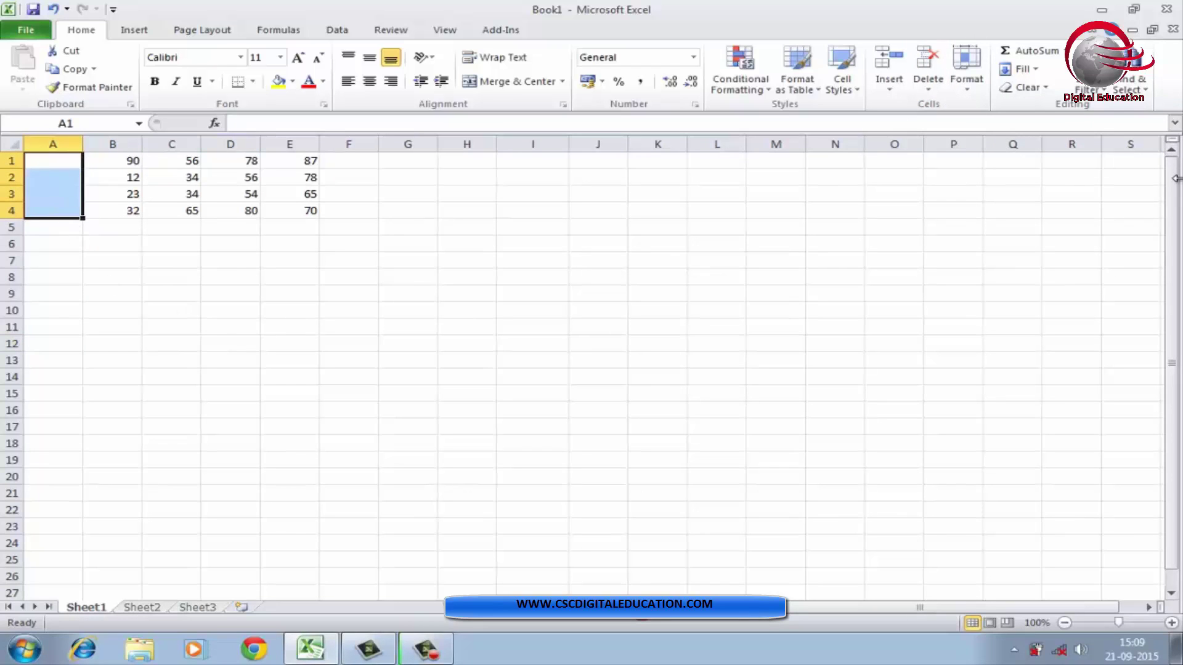
pyautogui.click(927, 80)
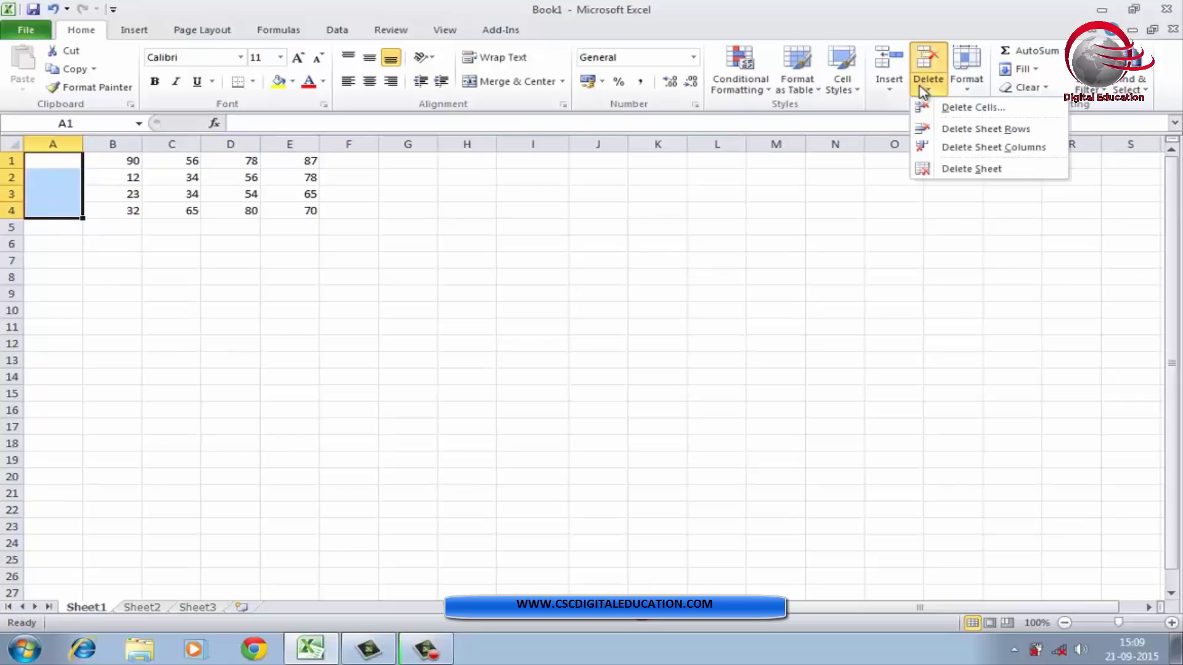
pyautogui.click(968, 148)
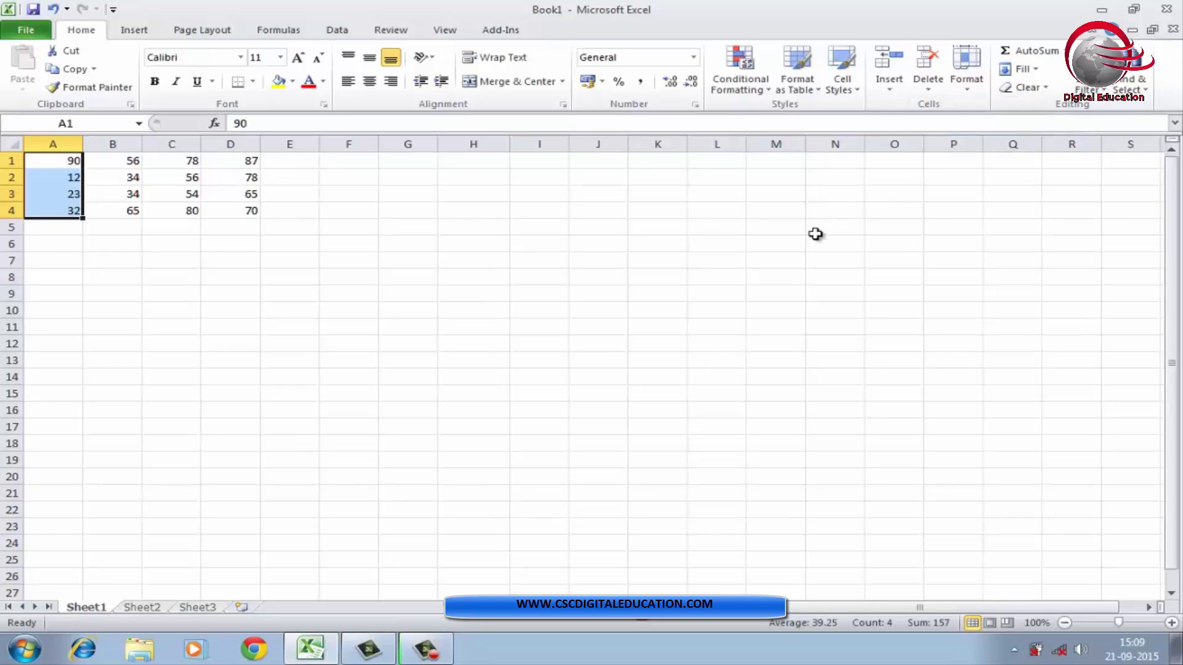